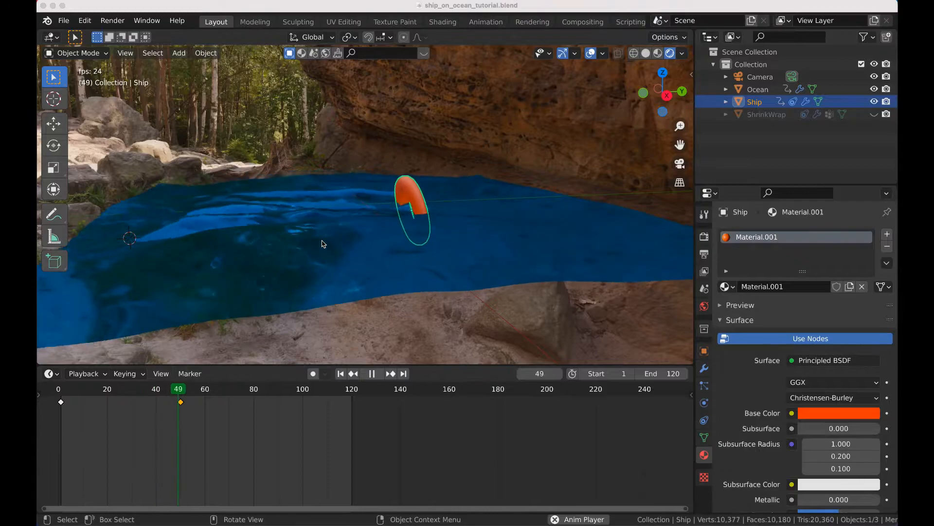
Save the ship_on_ocean_tutorial file with the ocean selected and create a new General file
left_click(445, 218)
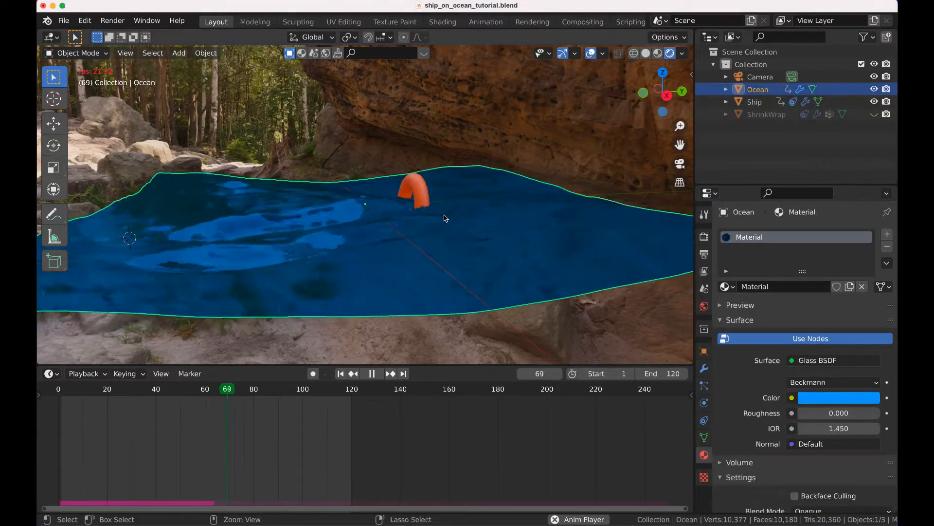
key("super+s")
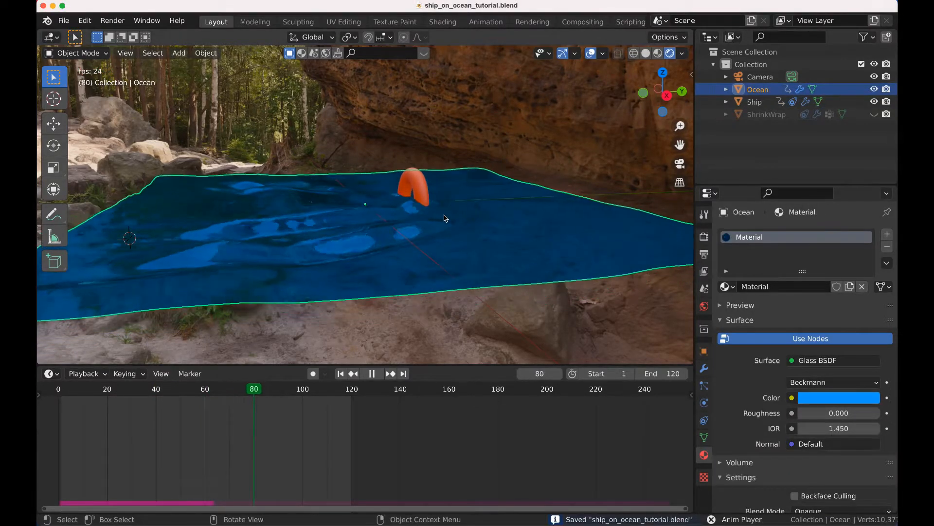
left_click(64, 20)
mouse_move(78, 35)
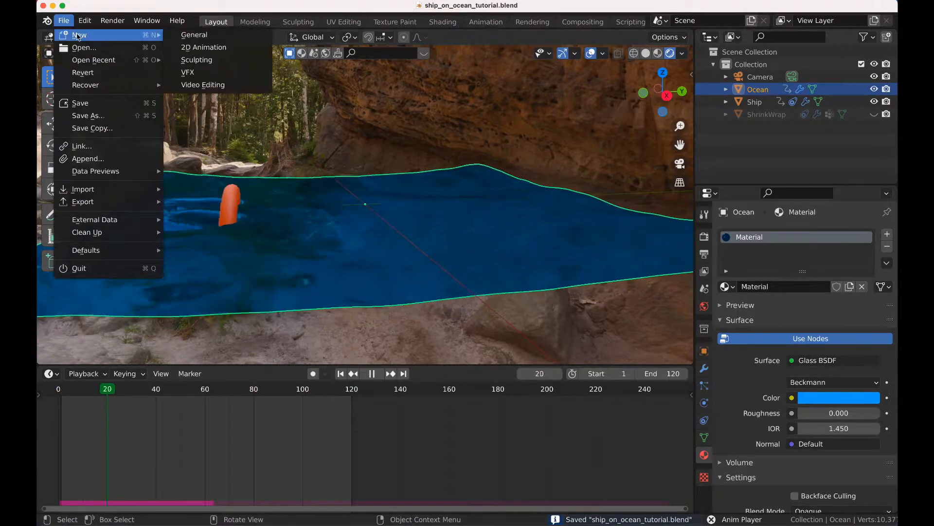
left_click(194, 35)
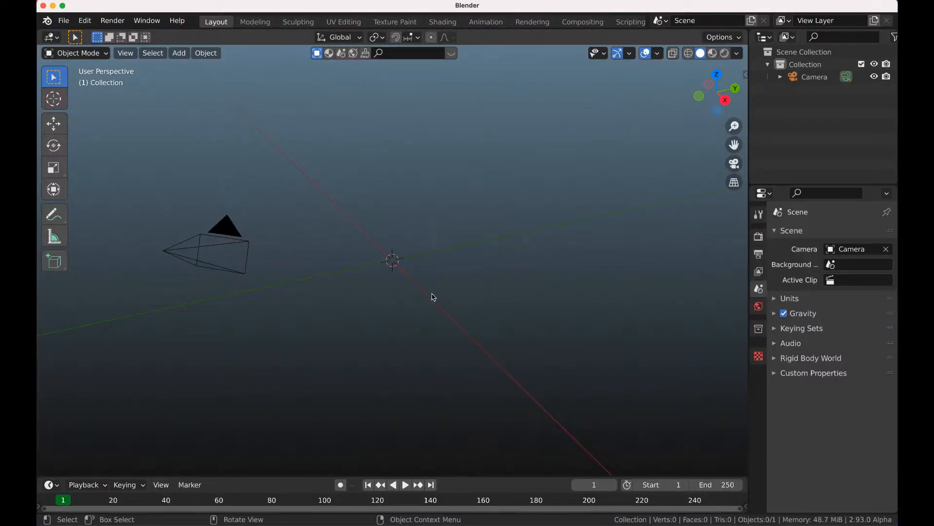
Enable the Screencast Keys overlay in the viewport
key("shift+a")
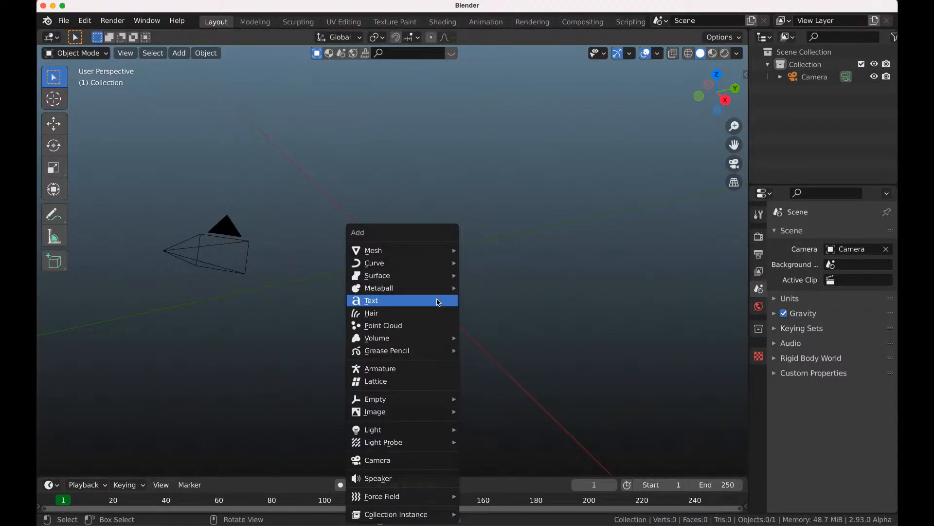
key("n")
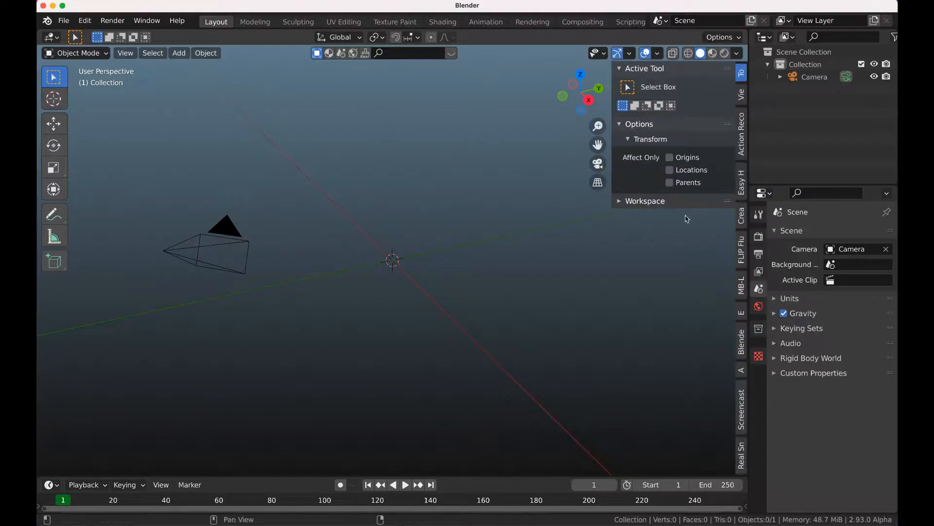
left_click(742, 406)
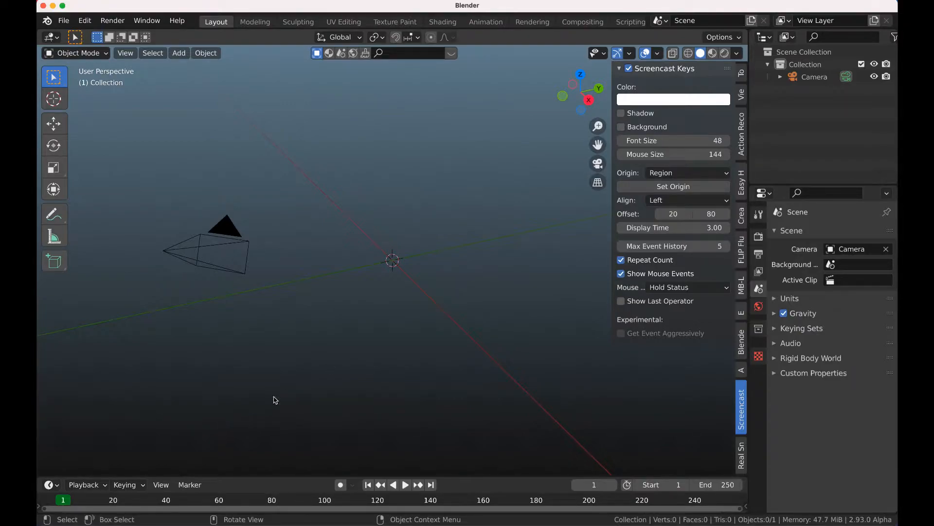
key("n")
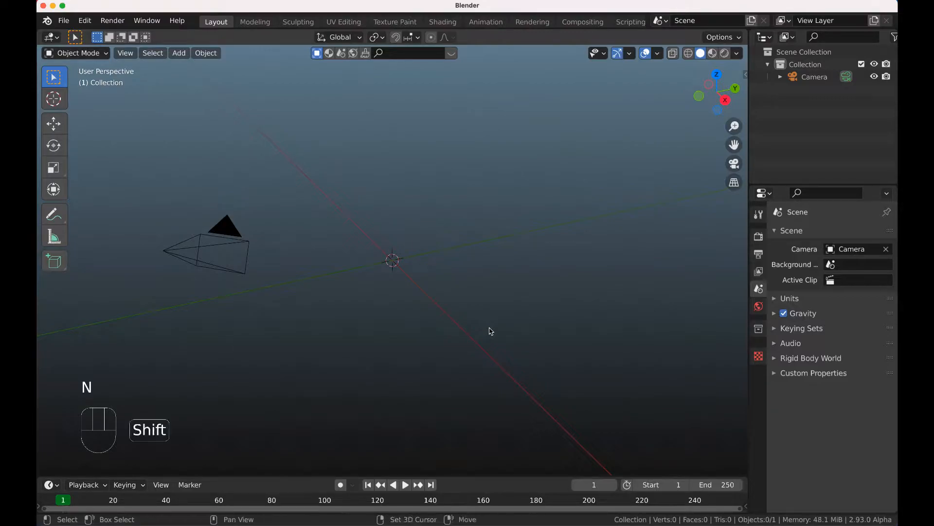
Add a mesh plane at the origin and give it an Ocean modifier
key("shift+a")
mouse_move(484, 259)
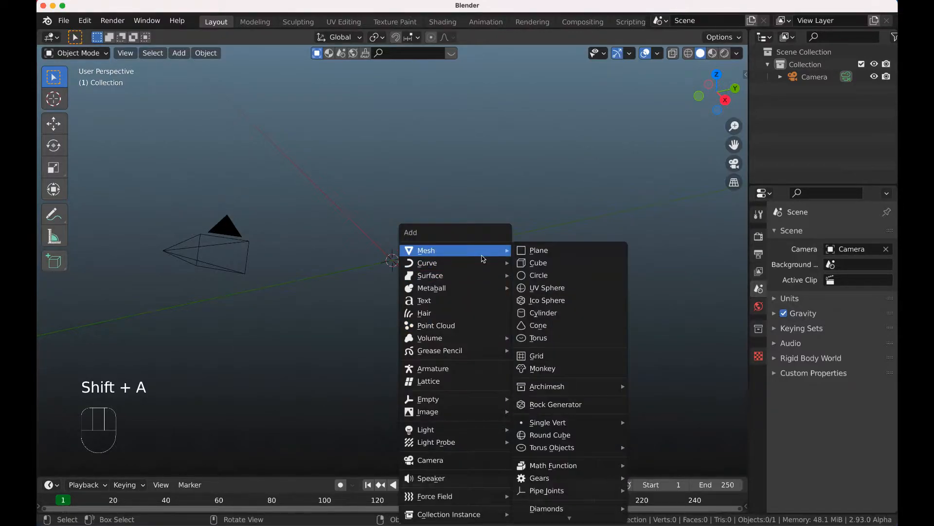
left_click(534, 251)
left_click(754, 370)
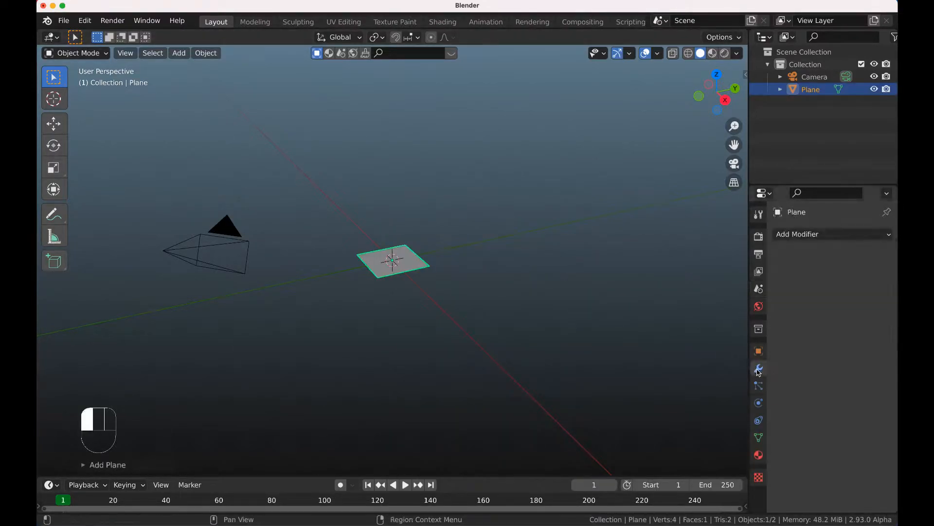
left_click(801, 234)
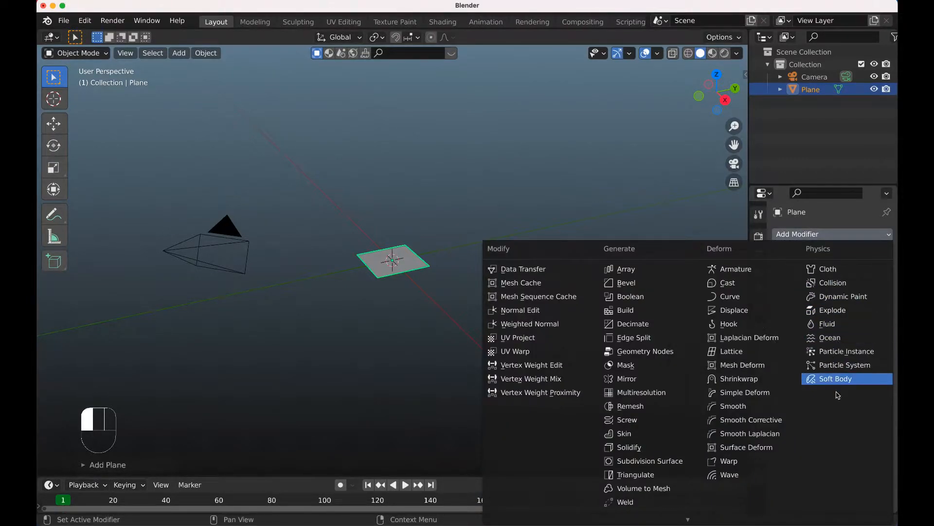
left_click(837, 338)
left_click_drag(748, 224, 705, 223)
scroll(520, 264, "down", 12, "super")
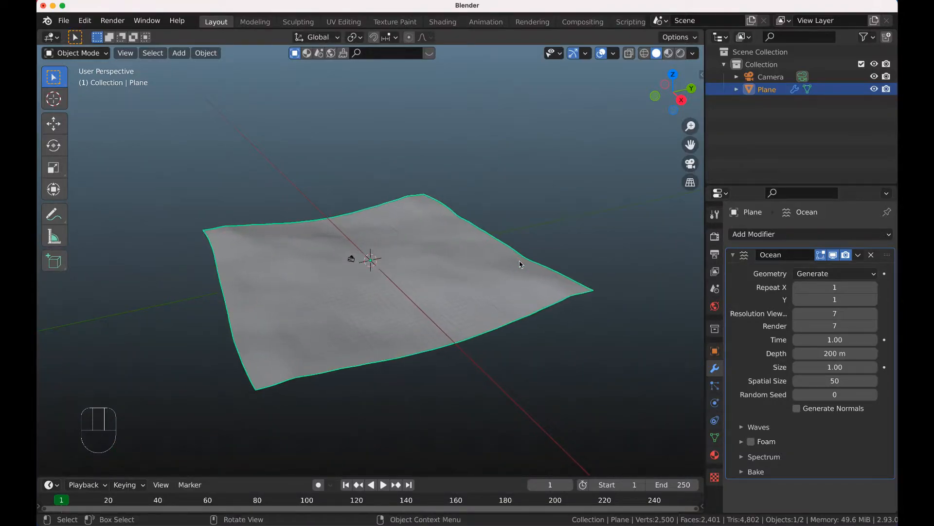
Play the timeline and drive the Ocean modifier's Time with the expression #frame/20
key("space")
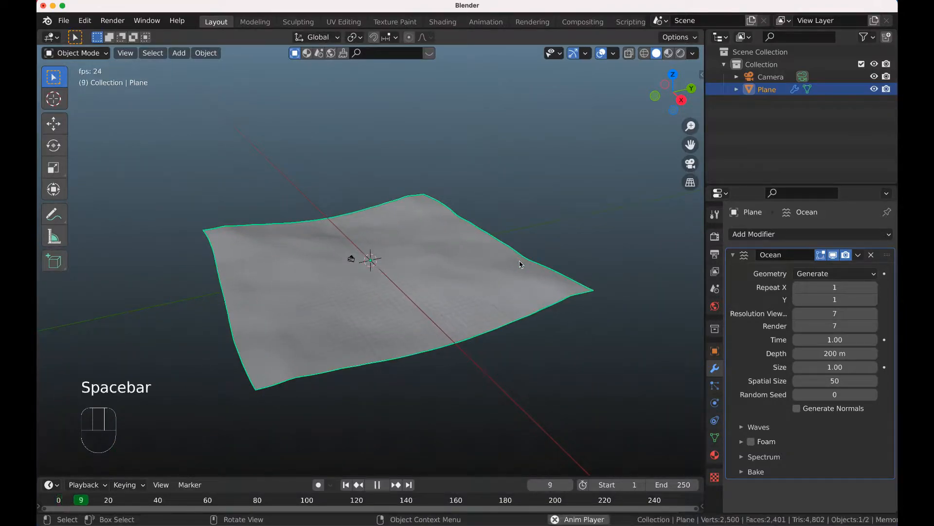
left_click(826, 339)
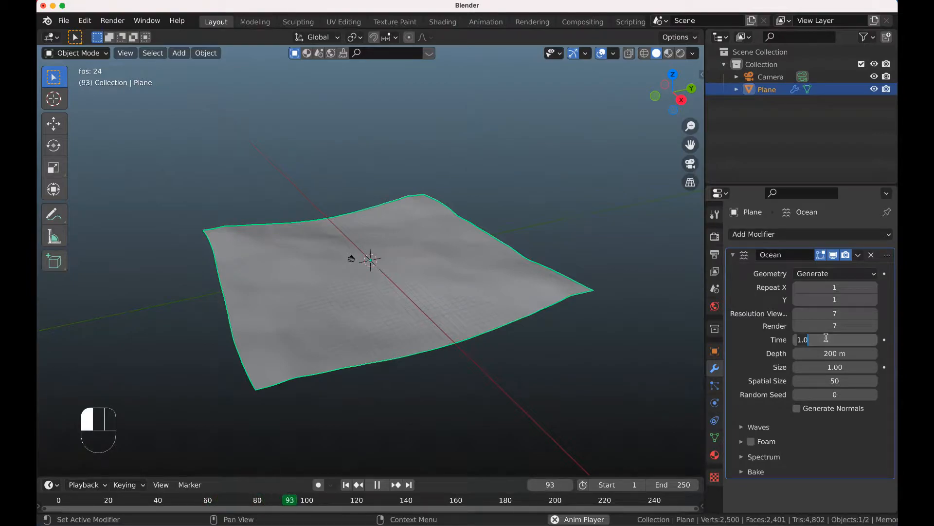
type("#")
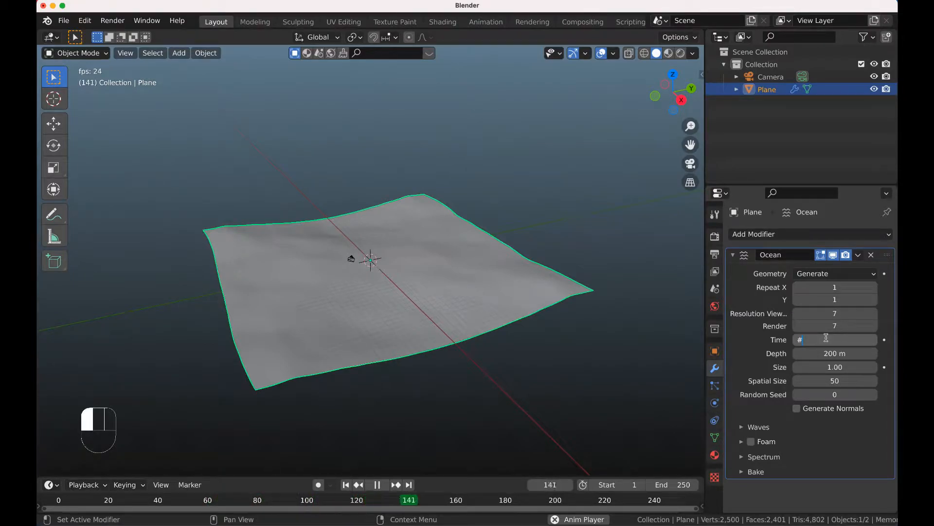
type("frame/30")
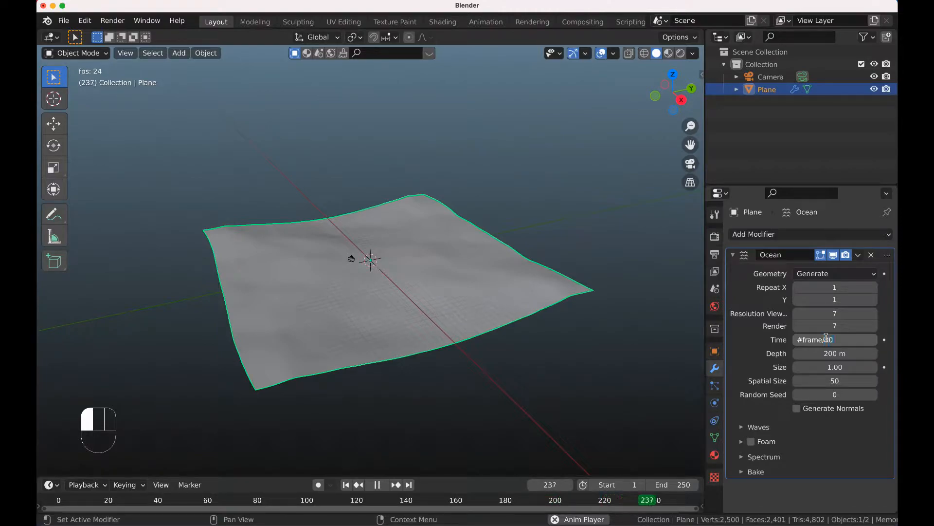
key("Return")
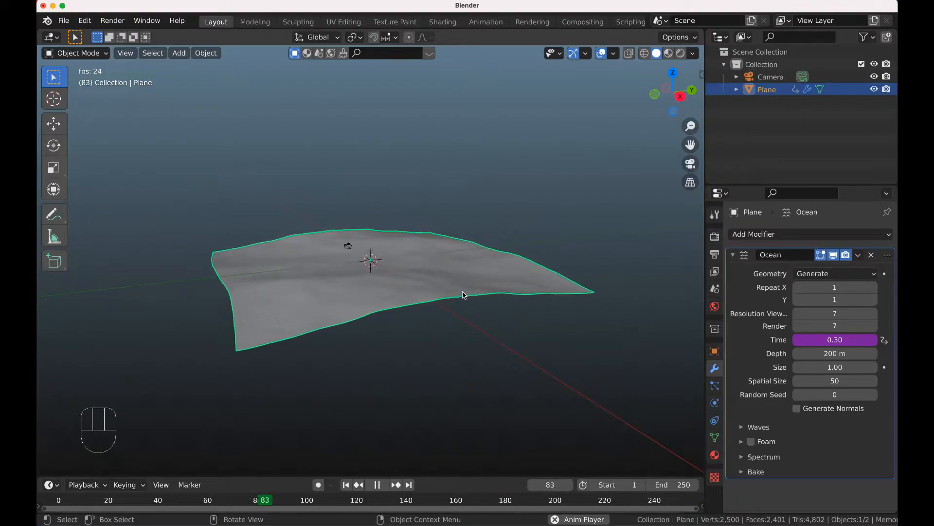
Watch the ocean wave animation, stop playback and return to frame 1
scroll(464, 295, "down", 2, "shift")
scroll(464, 295, "up", 2)
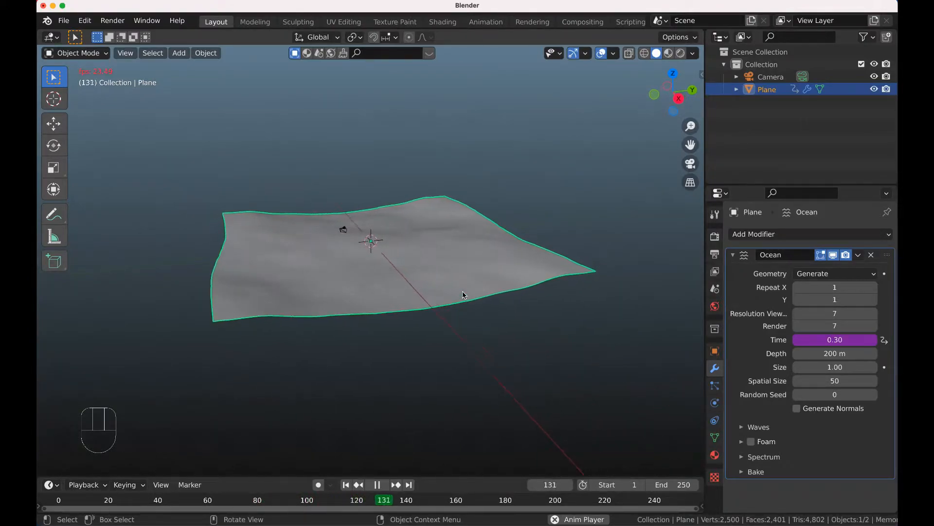
key("space")
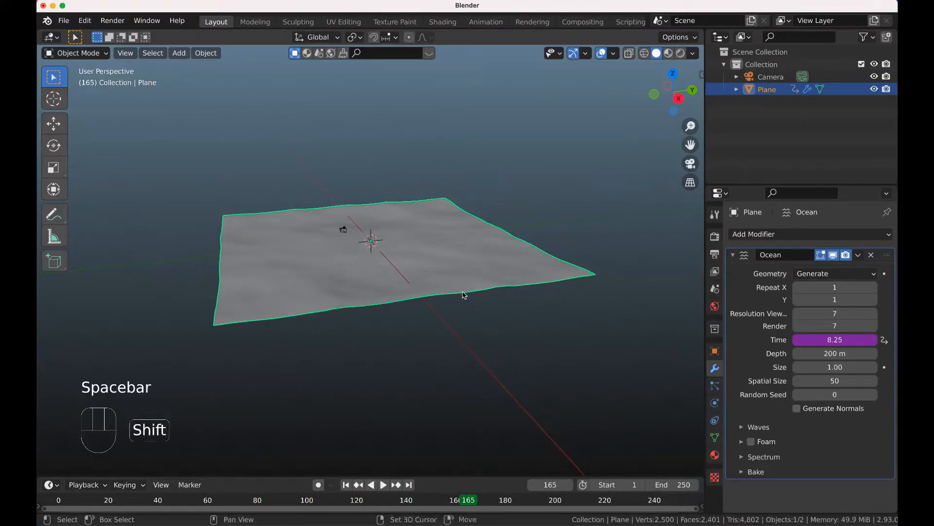
key("shift+Left")
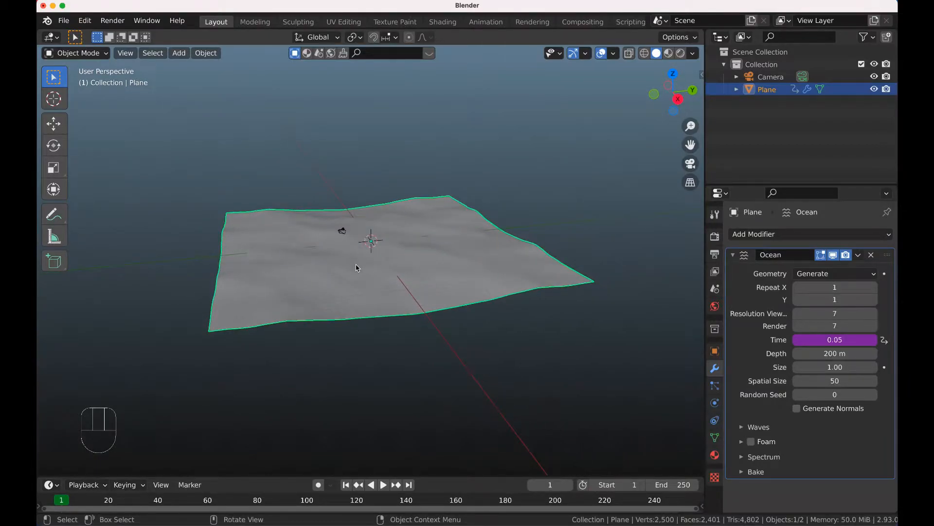
Add a mesh cube at the origin and isolate it in local view
key("shift")
key("shift+a")
mouse_move(356, 267)
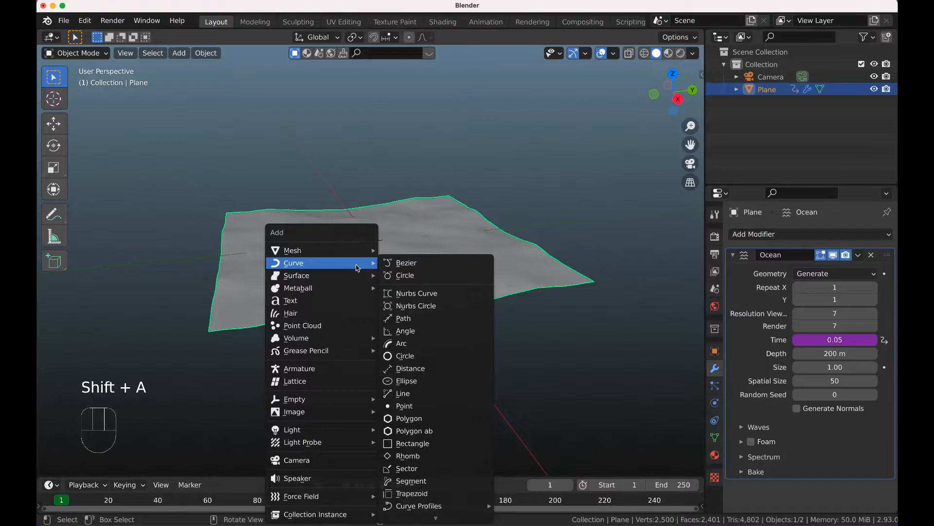
mouse_move(355, 251)
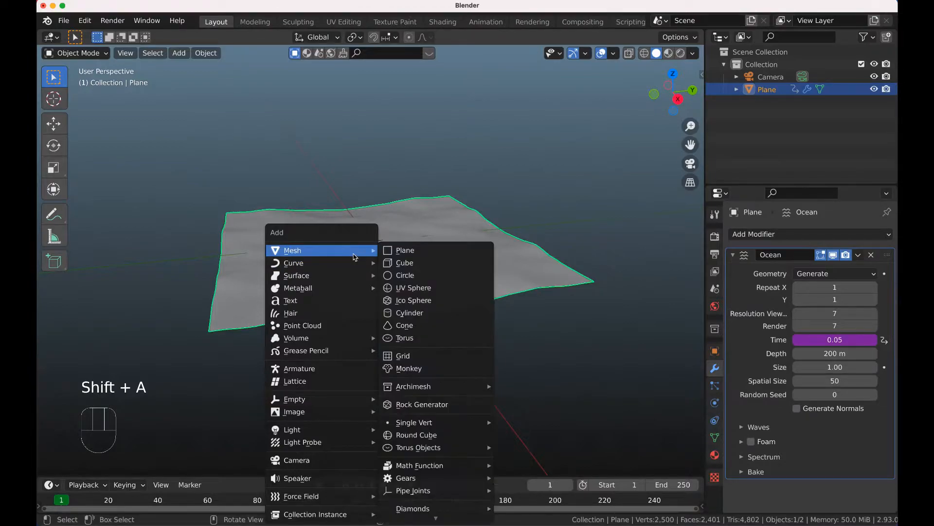
left_click(405, 263)
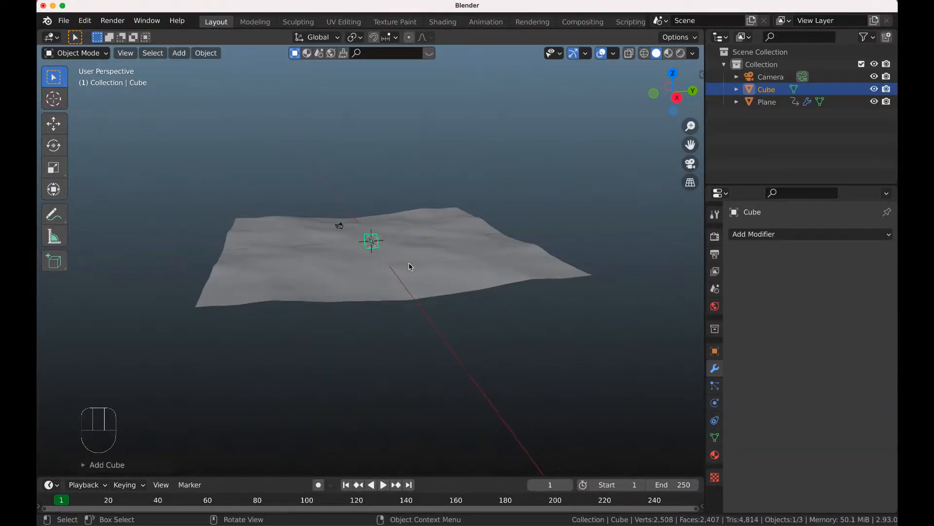
key("shift+ctrl+KP_7")
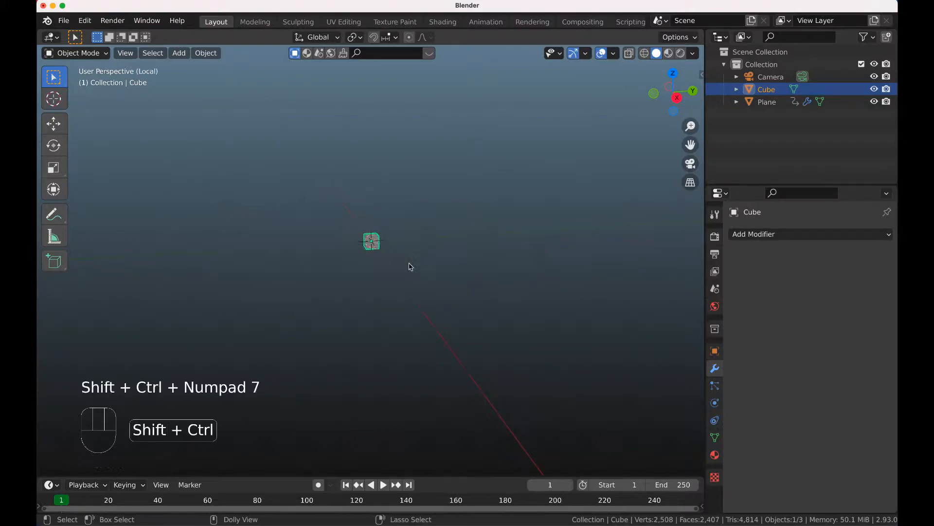
scroll(408, 266, "down", 6)
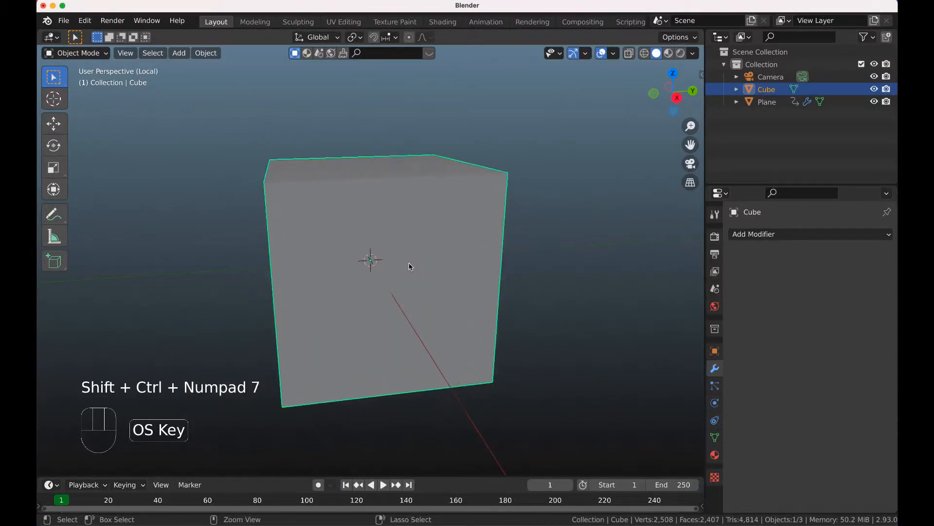
scroll(409, 266, "down", 2, "super")
scroll(409, 266, "right", 5)
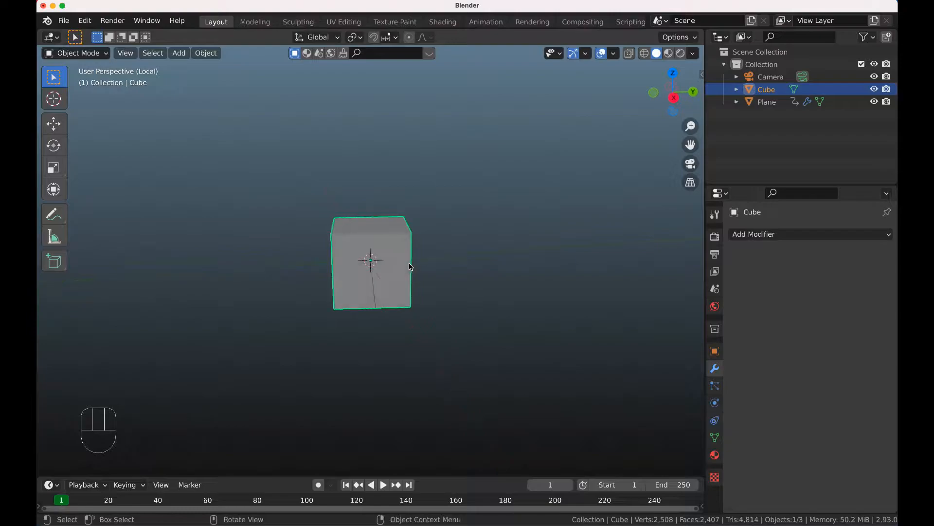
In Edit Mode, move the cube's upper edge on the +Y side outward along Y and scale it wider to start the bow
key("Tab")
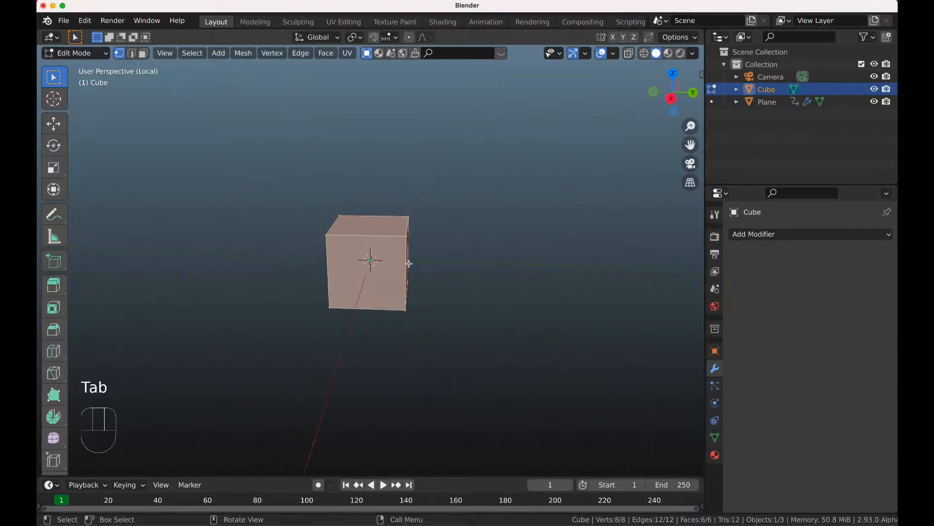
scroll(409, 263, "right", 2)
left_click_drag(398, 207, 428, 266)
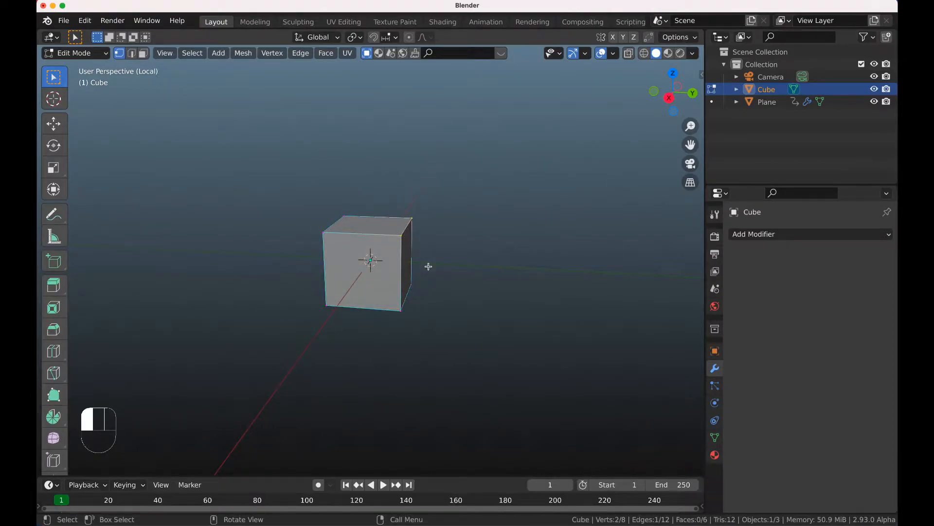
key("g")
key("y")
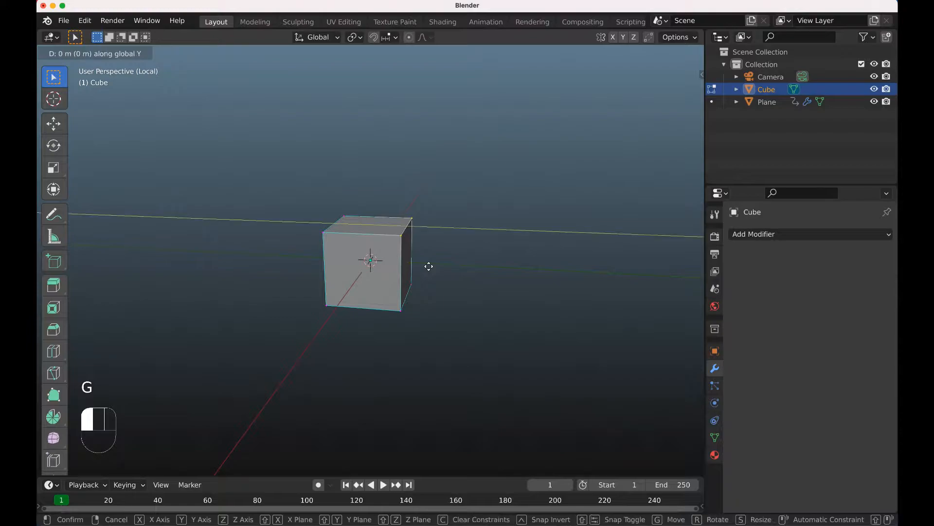
left_click(541, 266)
key("s")
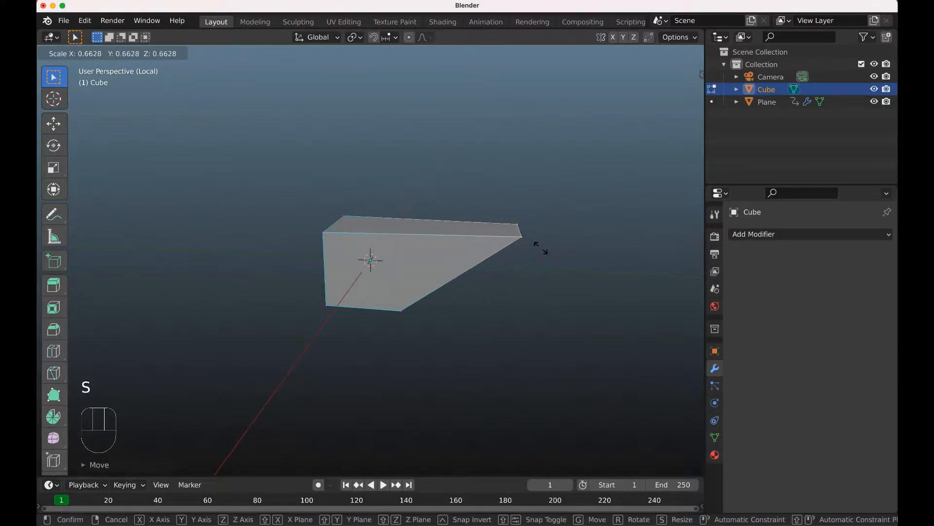
left_click(535, 296)
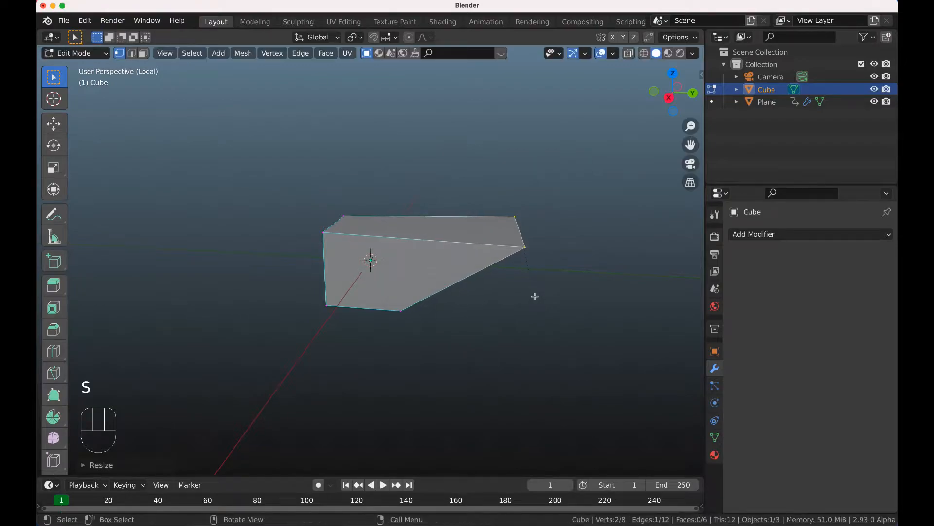
Scale the cube's lower edge on the +Y side down to about 0.34
scroll(535, 296, "down", 10)
left_click_drag(400, 252, 431, 310)
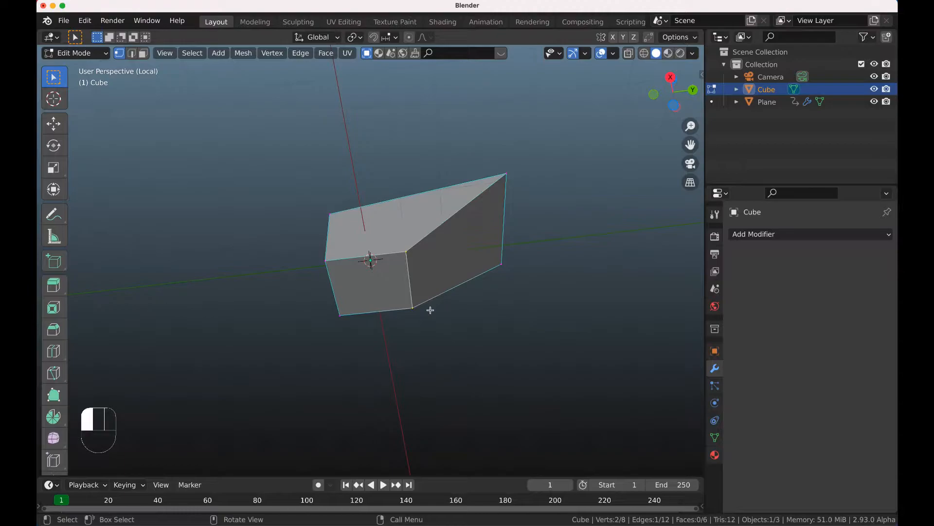
key("s")
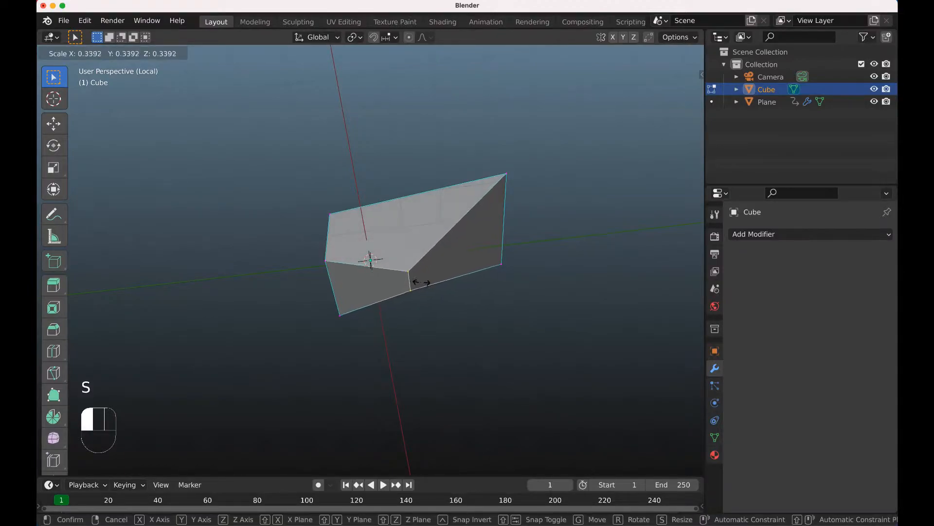
left_click(421, 282)
Extrude the cube's upper edge on the -Y side outward along Y twice to form two deck sections
scroll(422, 282, "down", 10)
scroll(422, 283, "down", 8)
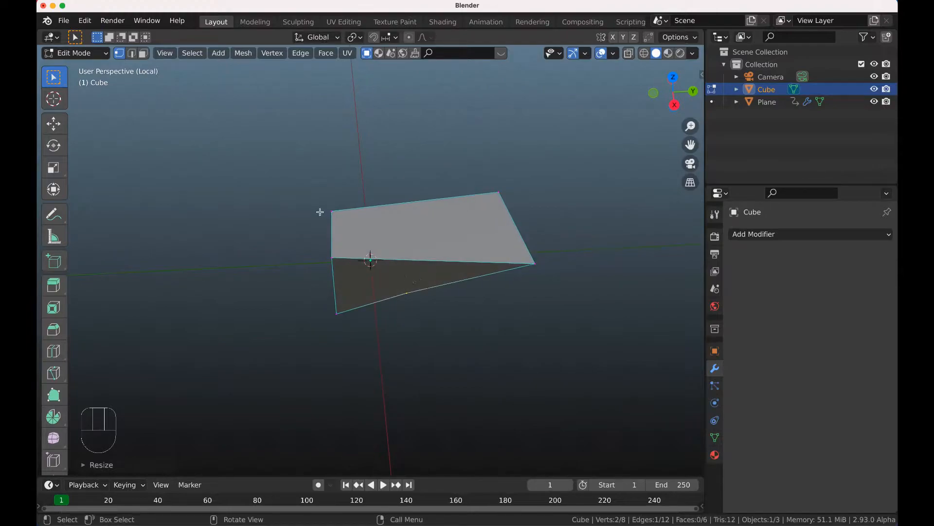
left_click_drag(318, 201, 347, 272)
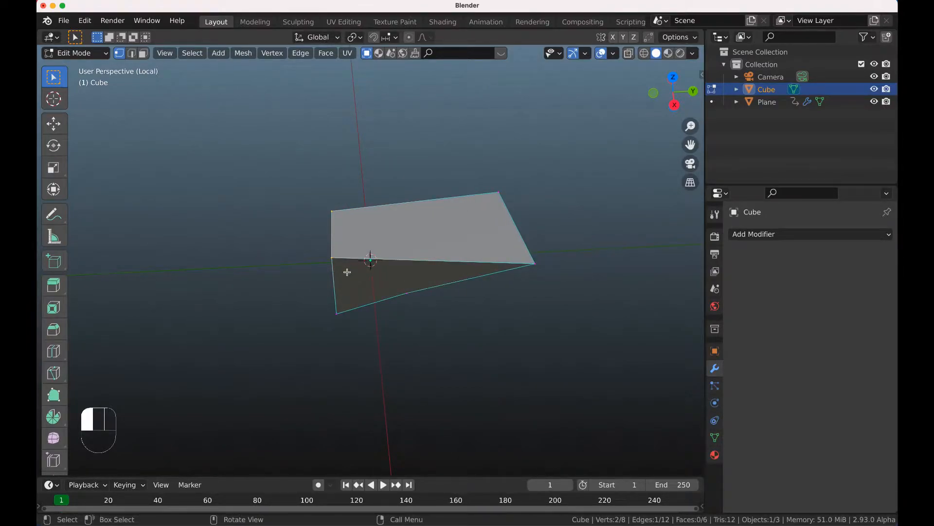
key("e")
key("y")
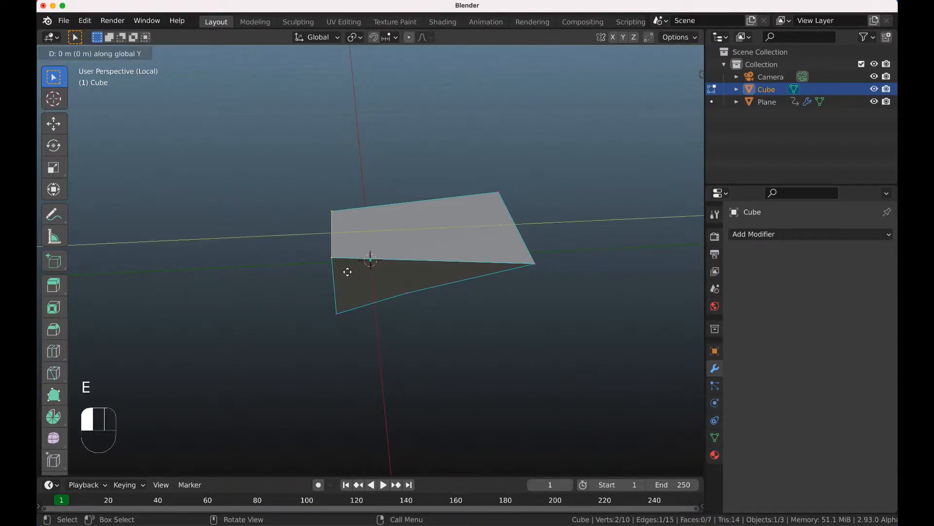
left_click(252, 286)
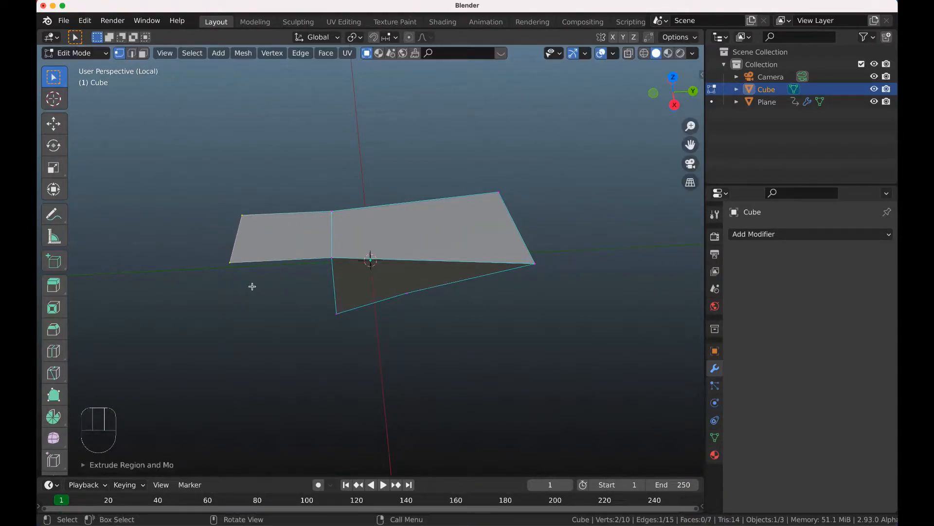
key("e")
key("y")
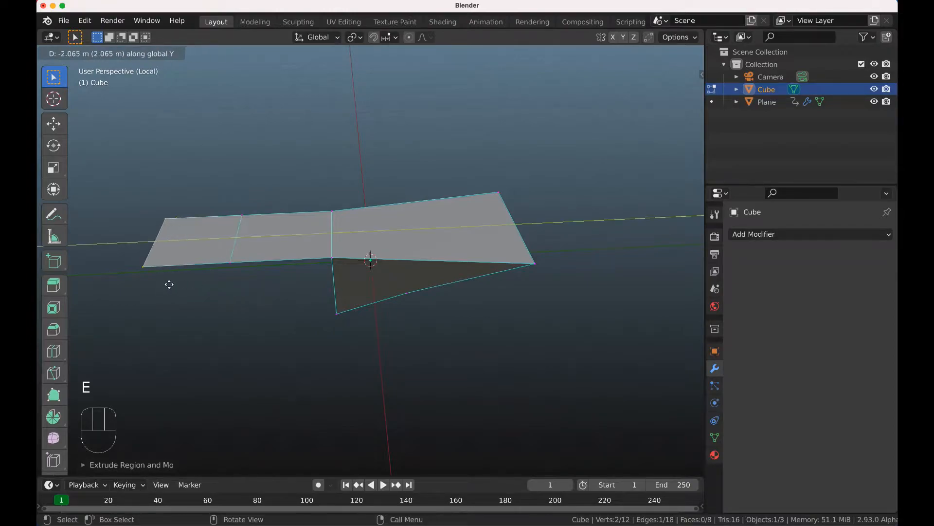
left_click(160, 284)
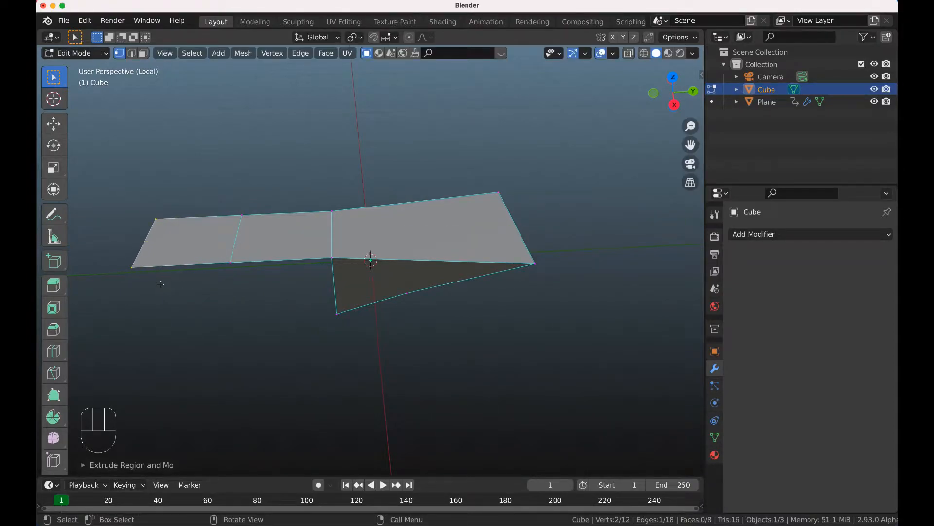
Scale the deck's outermost -Y edge down to a narrow stern tip and the upper bow edge down to about 0.2
key("s")
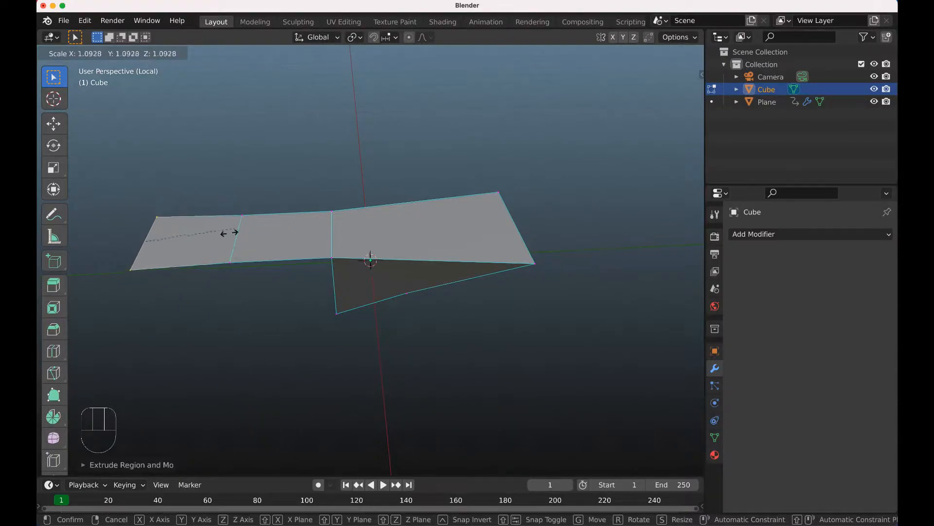
left_click(160, 240)
left_click_drag(480, 181, 575, 319)
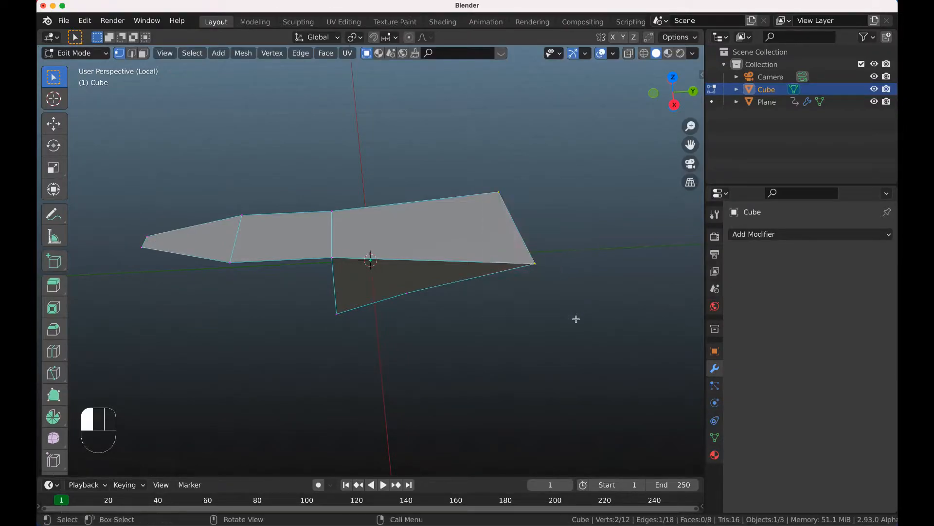
key("s")
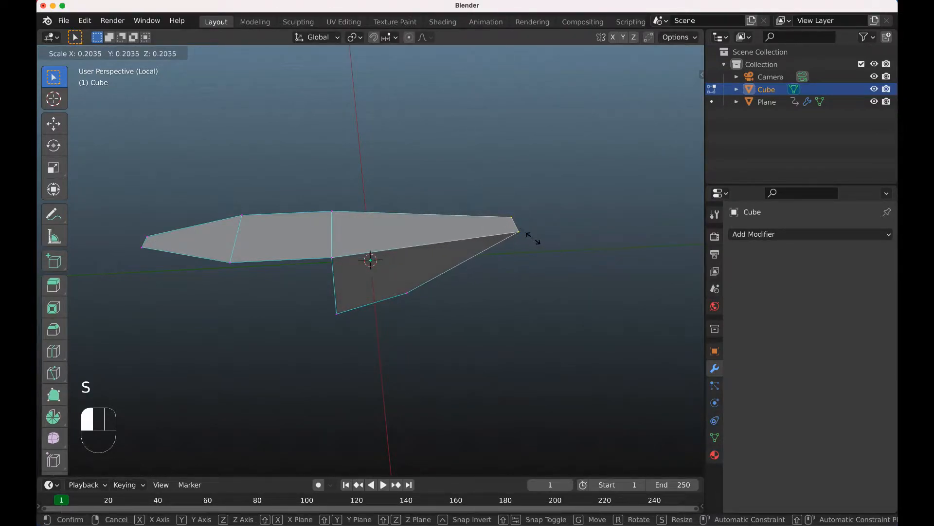
left_click(533, 238)
Extrude the crosswise edge between the two rear deck sections down along Z by about 2 m
middle_click_drag(383, 284, 383, 285)
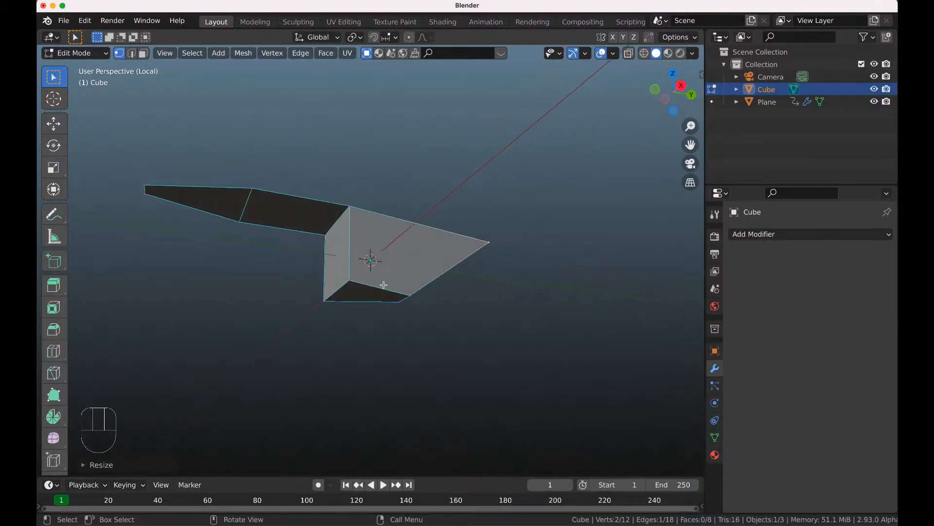
left_click(243, 213)
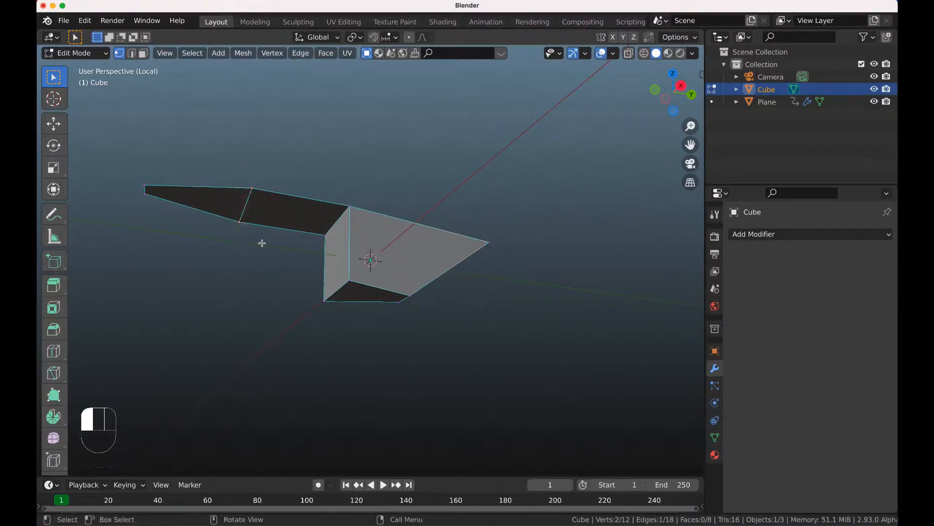
key("e")
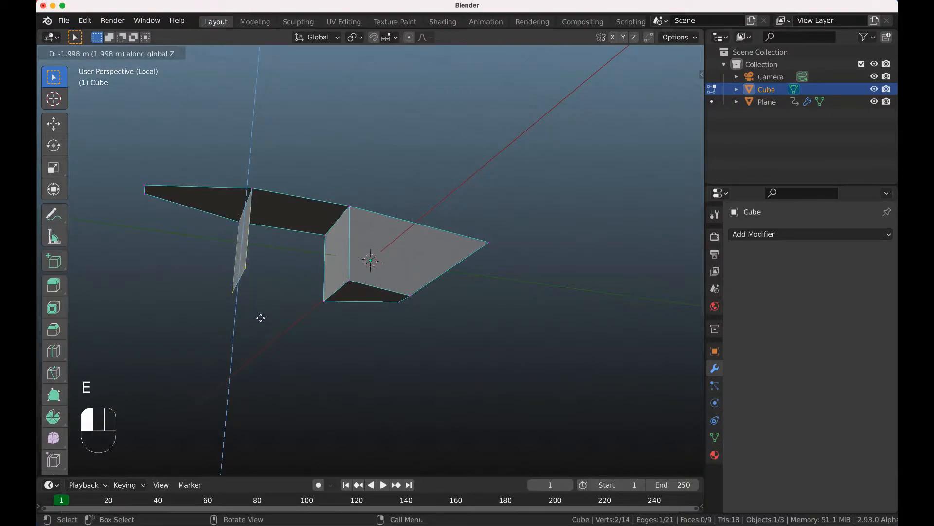
left_click(261, 313)
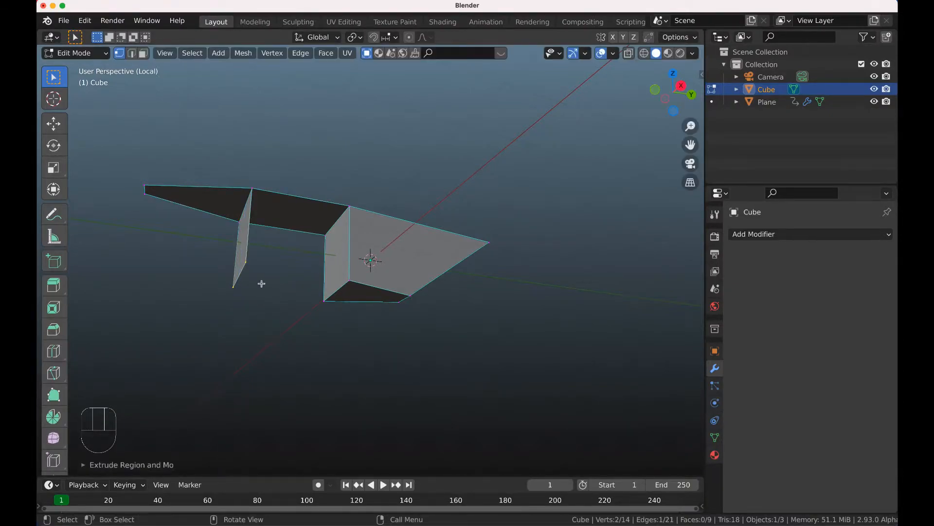
Fill the bottom face between the extruded wall's lower edge and the cube's lower -Y edge
key("shift")
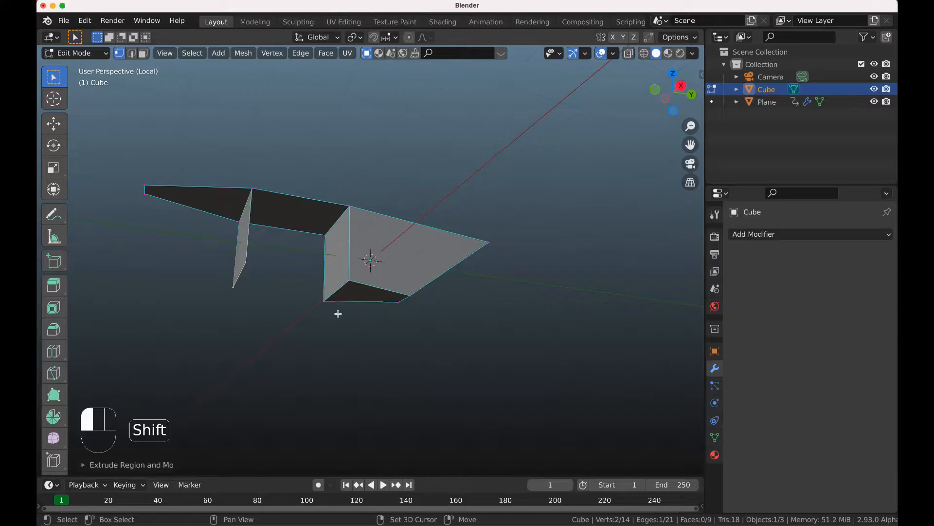
left_click(317, 294, "shift")
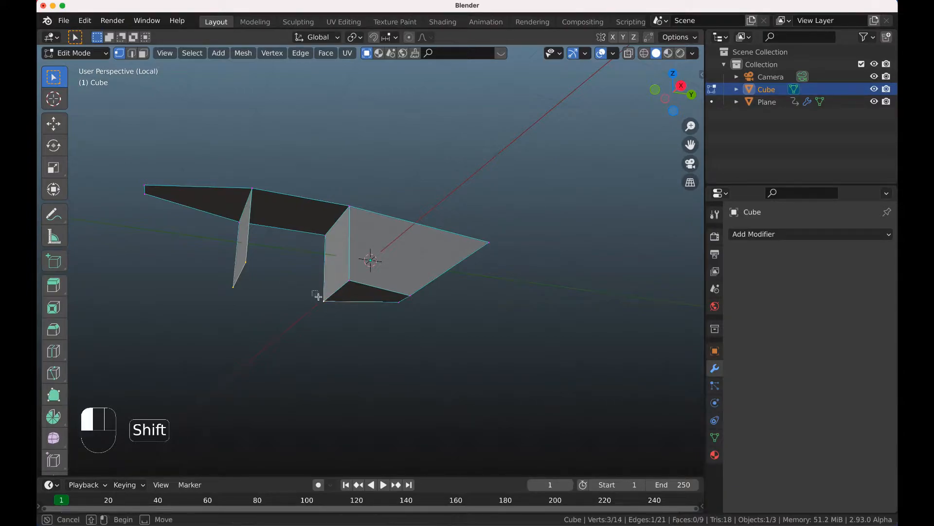
left_click(349, 280, "shift")
key("f")
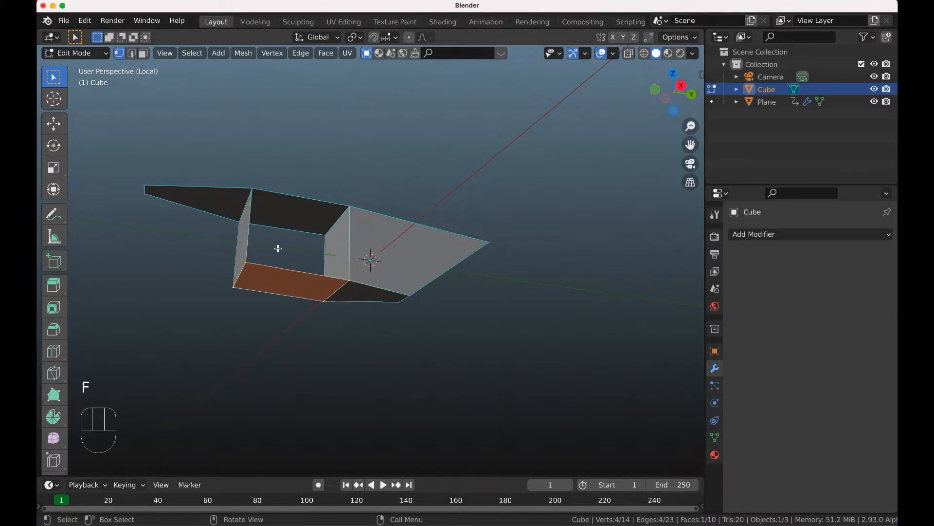
Fill the open side faces of the middle hull section on both sides
scroll(246, 184, "left", 10)
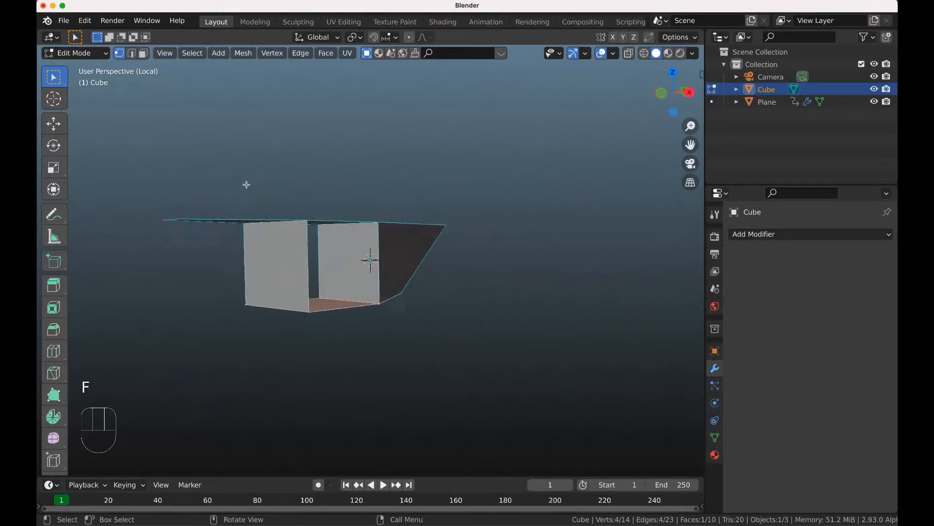
scroll(320, 207, "left", 10)
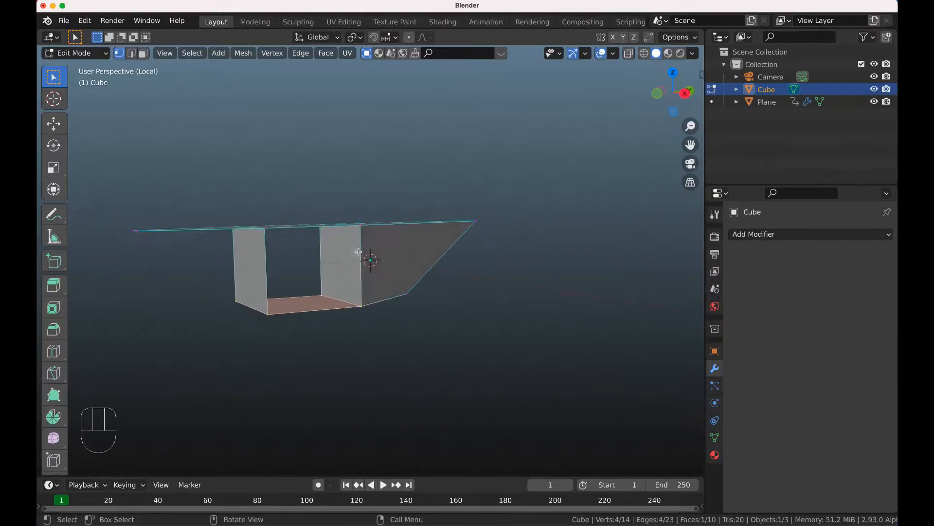
left_click(263, 232)
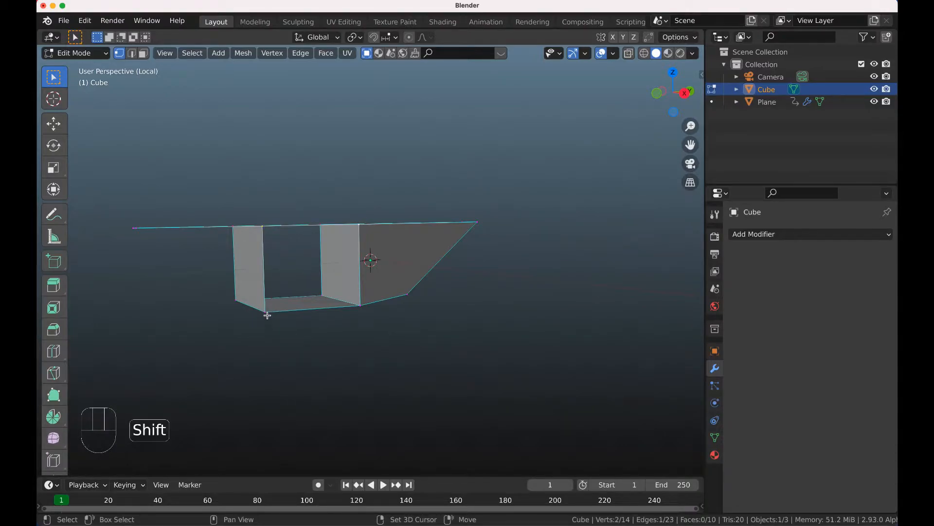
left_click(359, 305, "shift")
key("f")
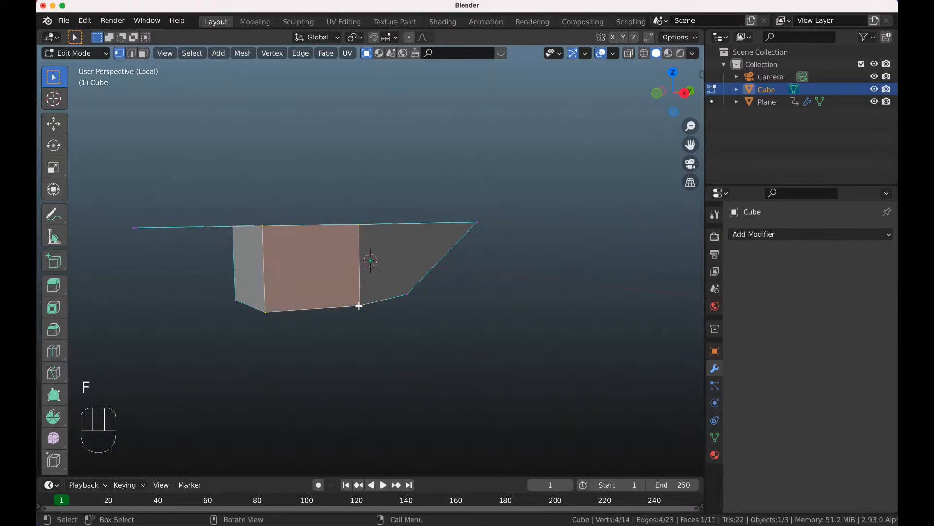
scroll(359, 306, "left", 10)
left_click(385, 227)
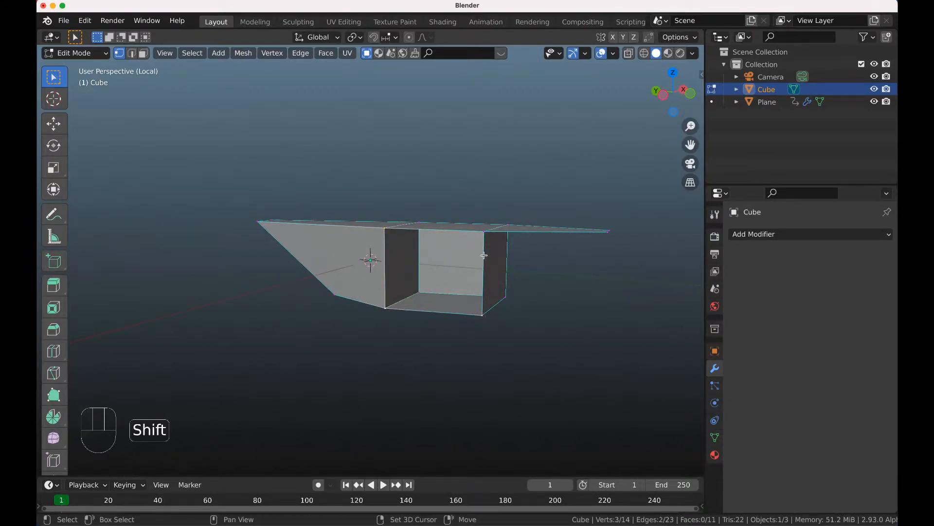
left_click(484, 234, "shift")
key("f")
Fill the sloping stern face between the rear bottom edge and the stern tip edge
scroll(484, 234, "left", 10)
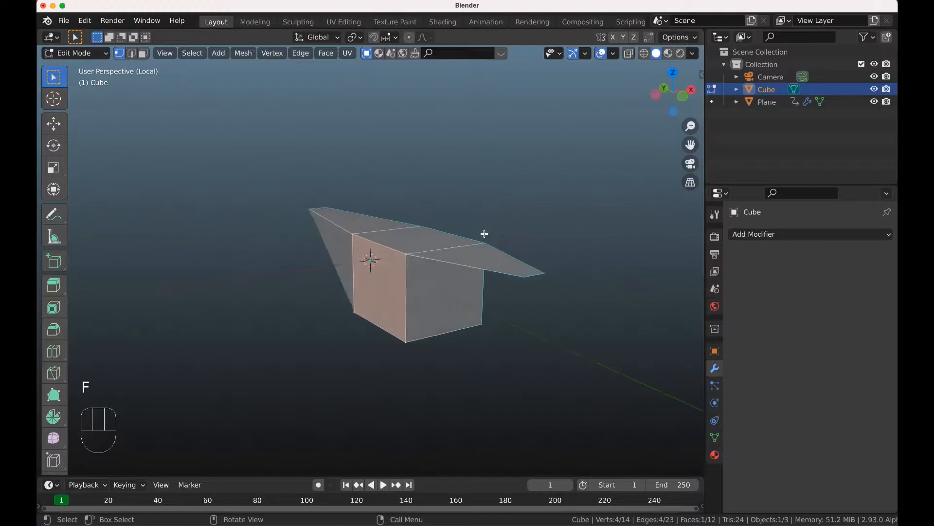
scroll(484, 233, "left", 10)
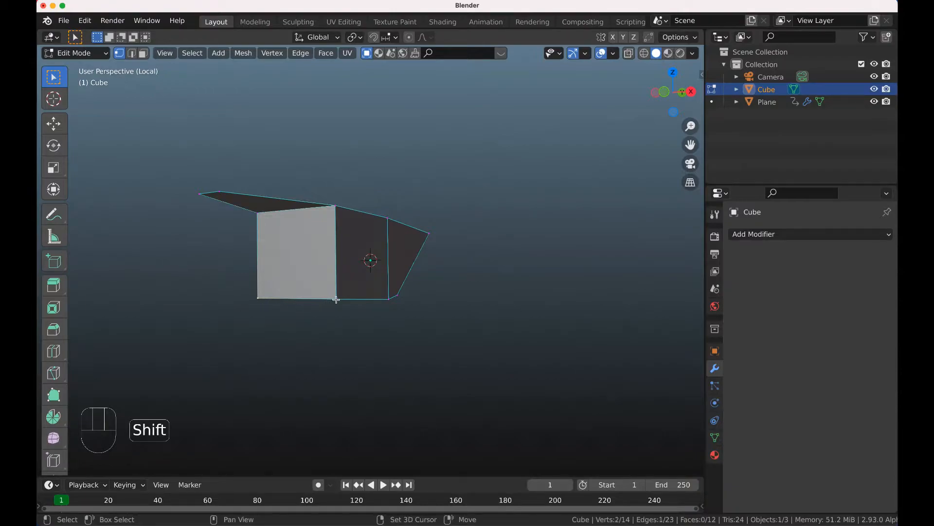
left_click(219, 193, "shift")
key("f")
Fill the triangular openings on both sides of the stern
scroll(224, 270, "left", 5)
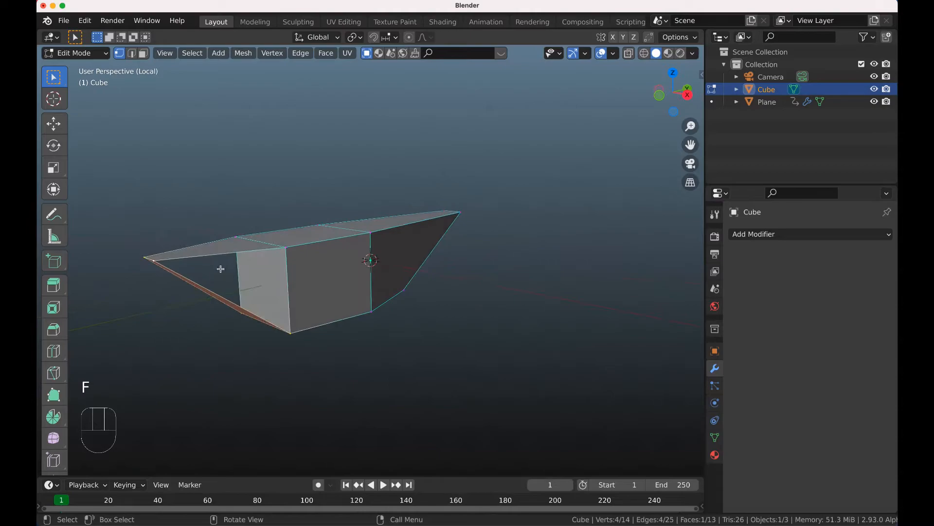
left_click(161, 266)
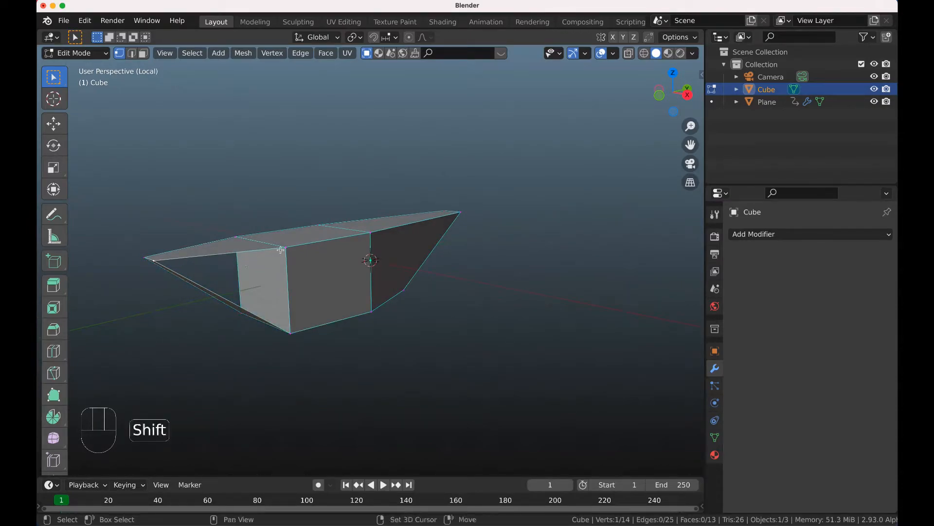
left_click(291, 332, "shift")
key("f")
scroll(292, 334, "left", 5)
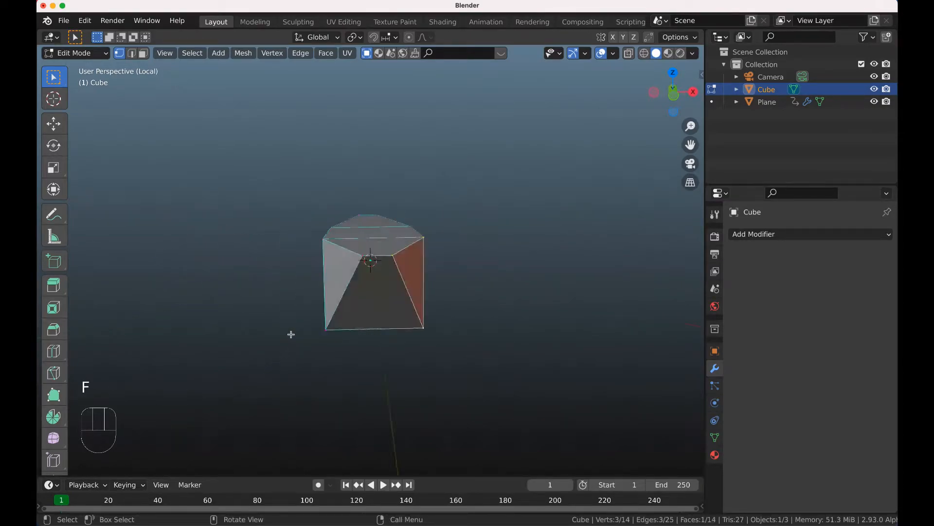
left_click(468, 235)
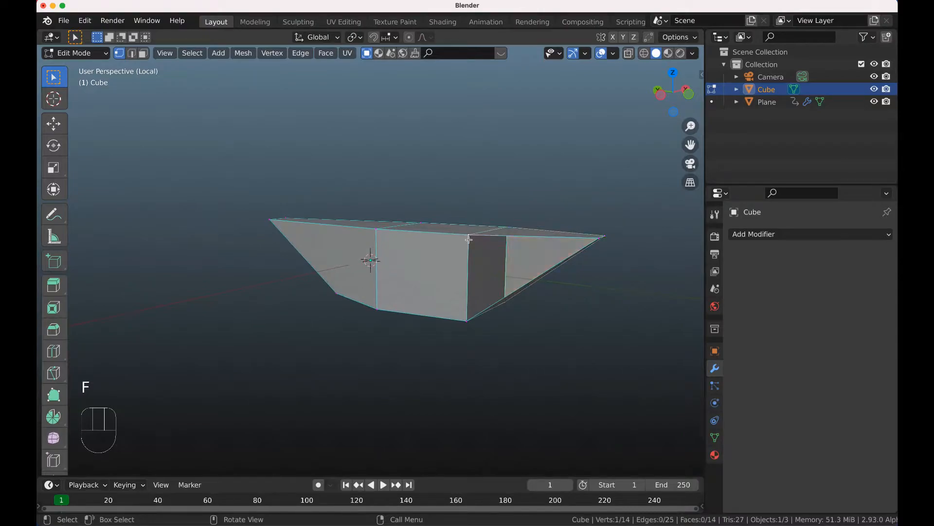
left_click(468, 322, "shift")
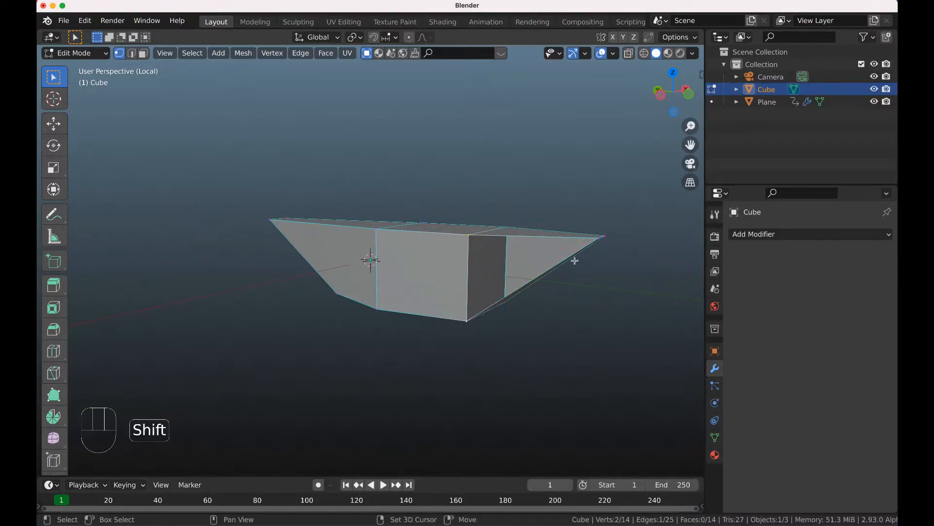
left_click(599, 239, "shift")
key("f")
Scale the hull's rear bottom edge, where the sloping stern begins, down to about 0.3
scroll(574, 253, "left", 5)
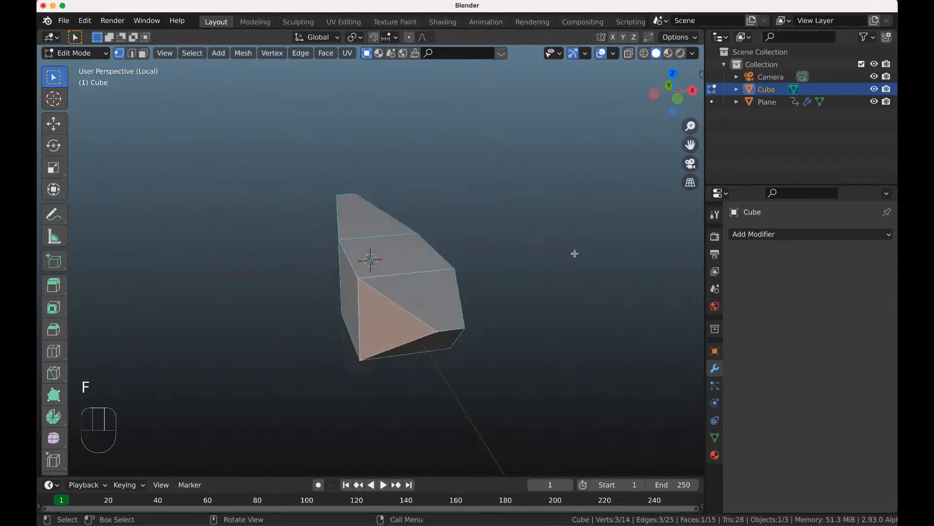
scroll(575, 253, "left", 10)
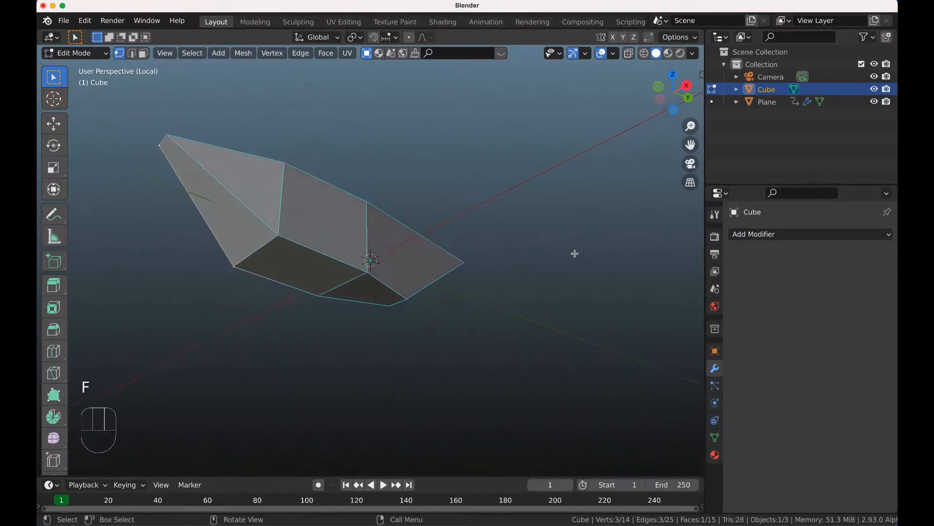
scroll(282, 269, "left", 4)
left_click(246, 201)
left_click(232, 264, "shift")
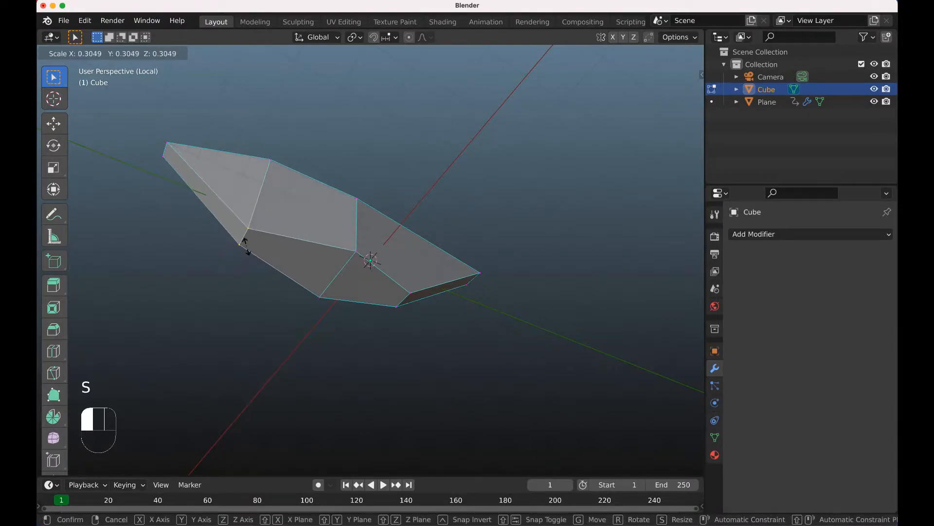
left_click(353, 253)
Scale the middle crosswise bottom edge down so the hull sides taper inward toward the keel
left_click(355, 252, "shift")
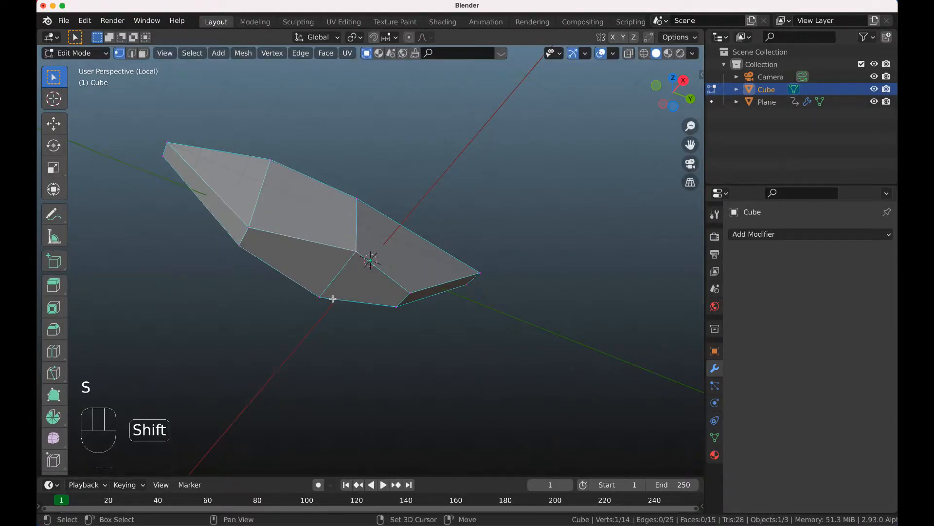
left_click(323, 298, "shift")
key("s")
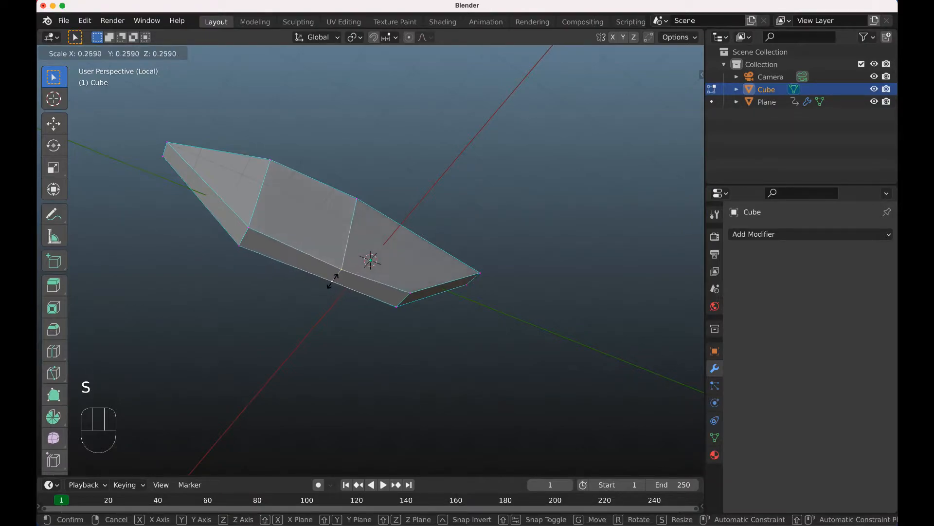
left_click(327, 292)
scroll(329, 288, "down", 5)
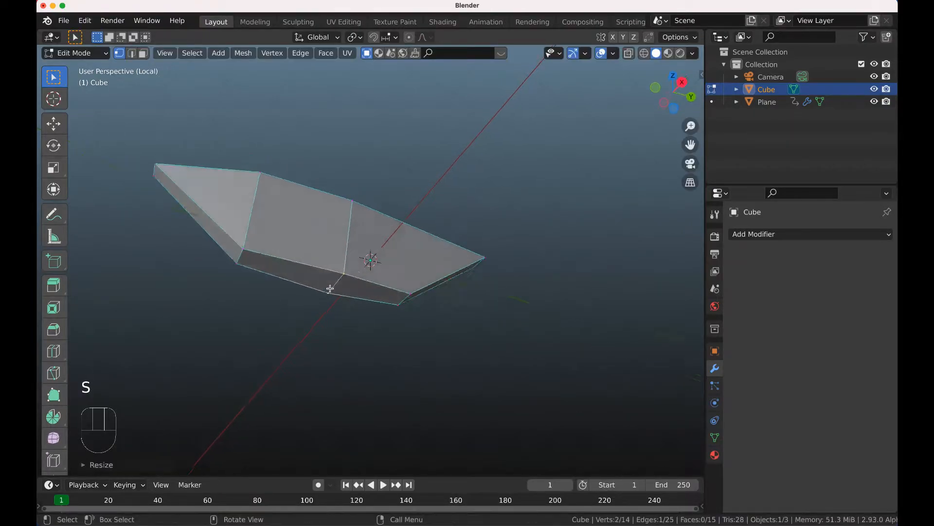
scroll(331, 289, "down", 5)
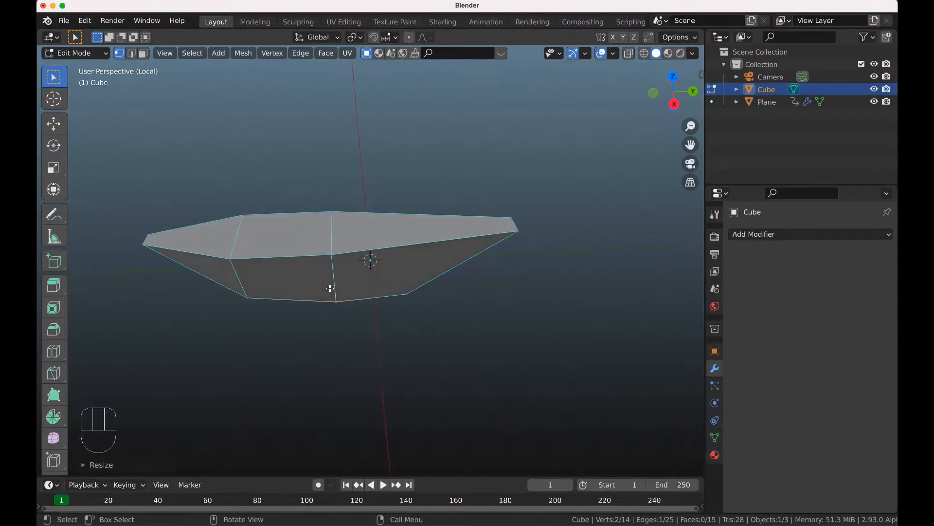
Inset the middle deck face of the ship's hull by about 0.43 m
key("Tab")
key("Tab")
scroll(294, 240, "up", 3)
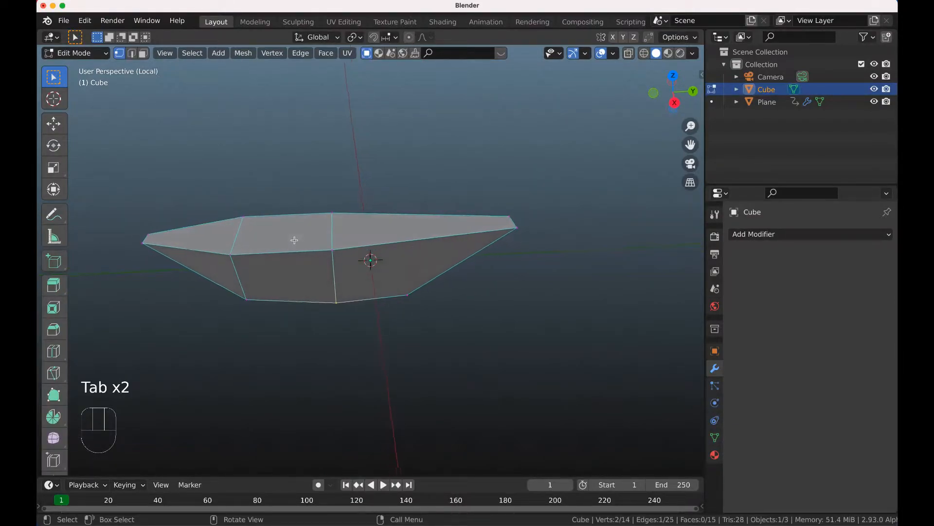
left_click_drag(227, 206, 344, 282)
key("i")
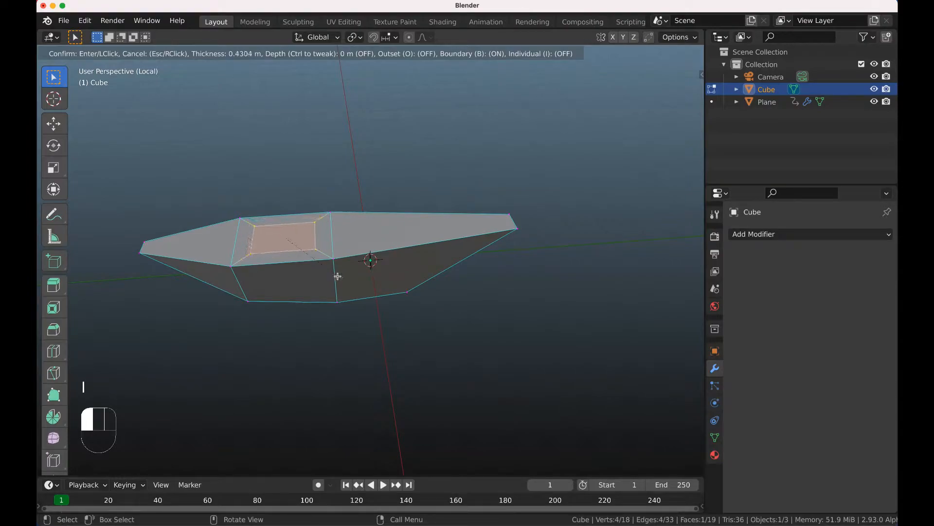
left_click(338, 276)
Extrude the inset deck face upward to form a boxy cabin, and return to Object Mode
key("e")
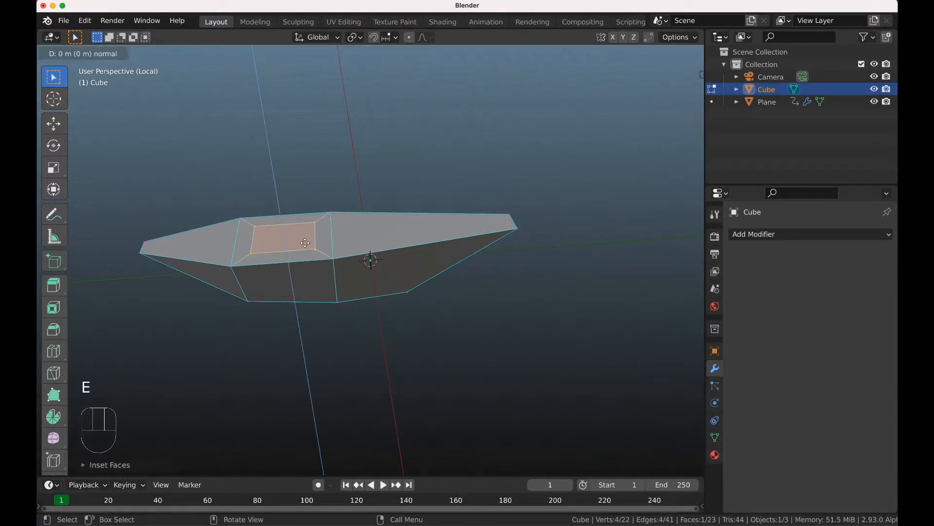
left_click(305, 197)
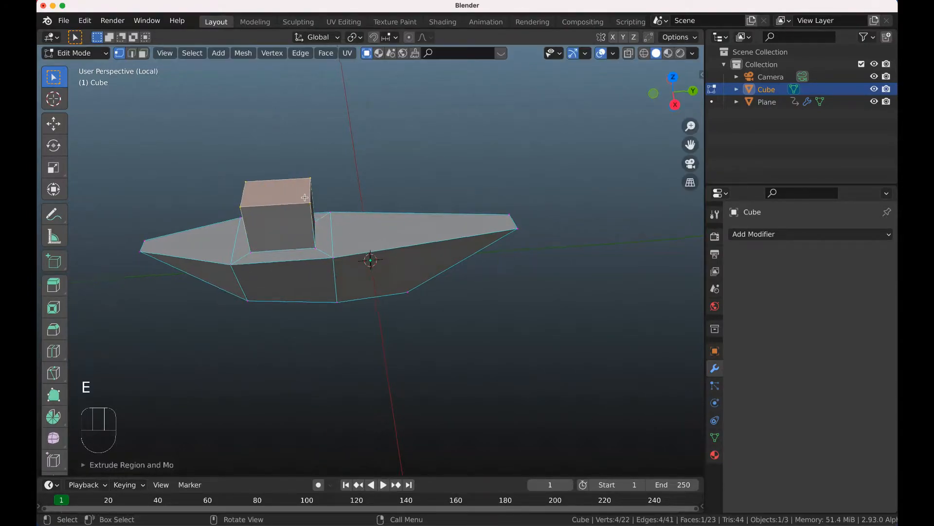
key("Tab")
scroll(306, 199, "left", 3)
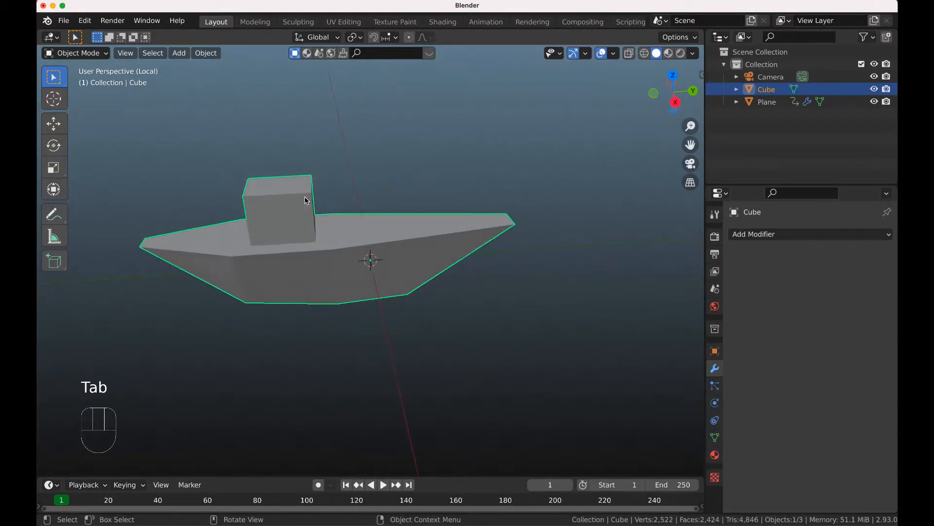
Leave the isolated local view to show the whole scene, and set the ship's origin to its geometry
key("ctrl+shift+KP_7")
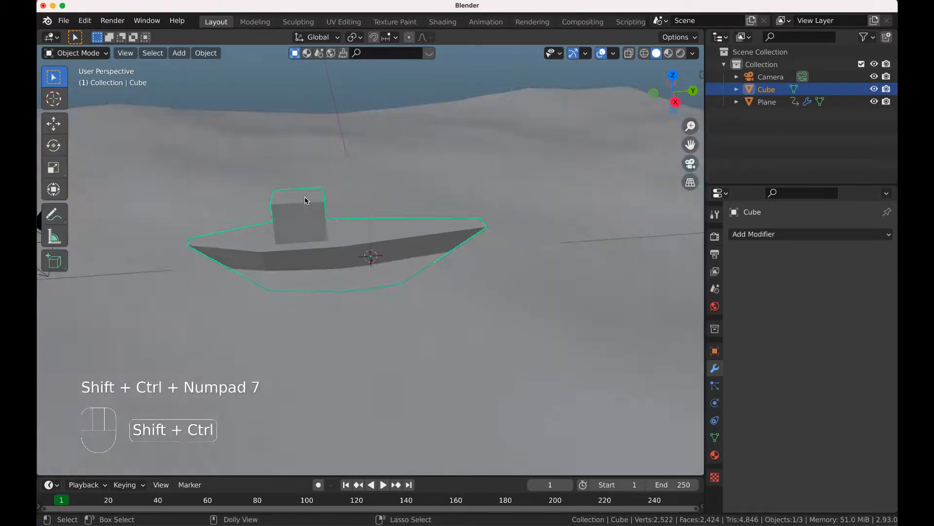
scroll(394, 238, "down", 5)
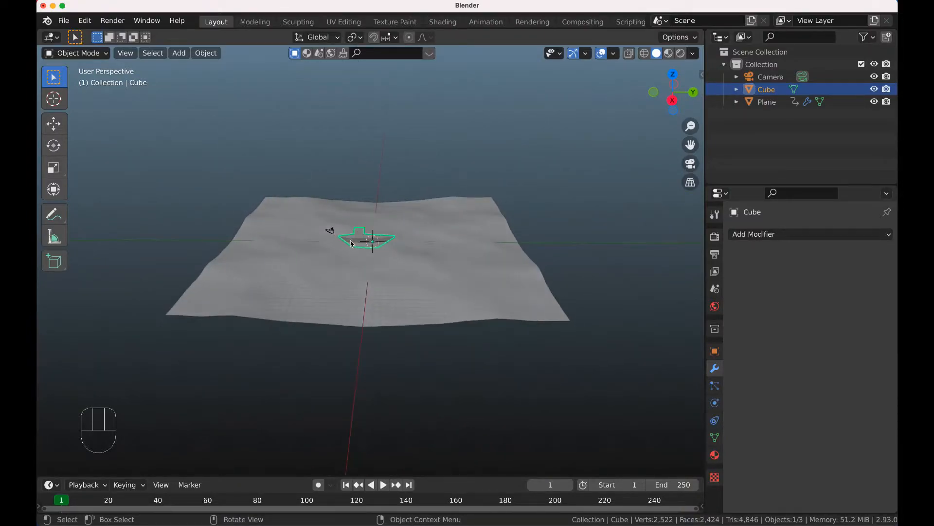
left_click(359, 244)
left_click(358, 244)
right_click(358, 244)
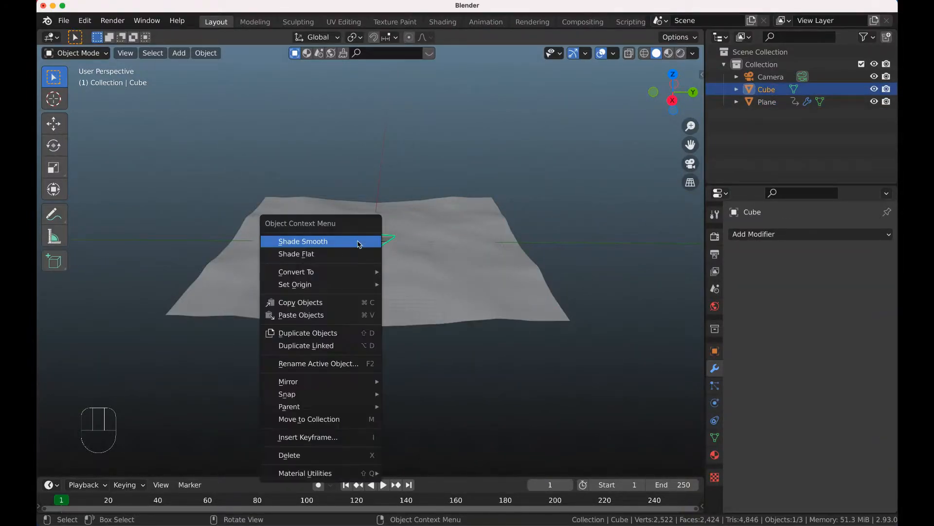
left_click(354, 242)
left_click(206, 52)
mouse_move(228, 79)
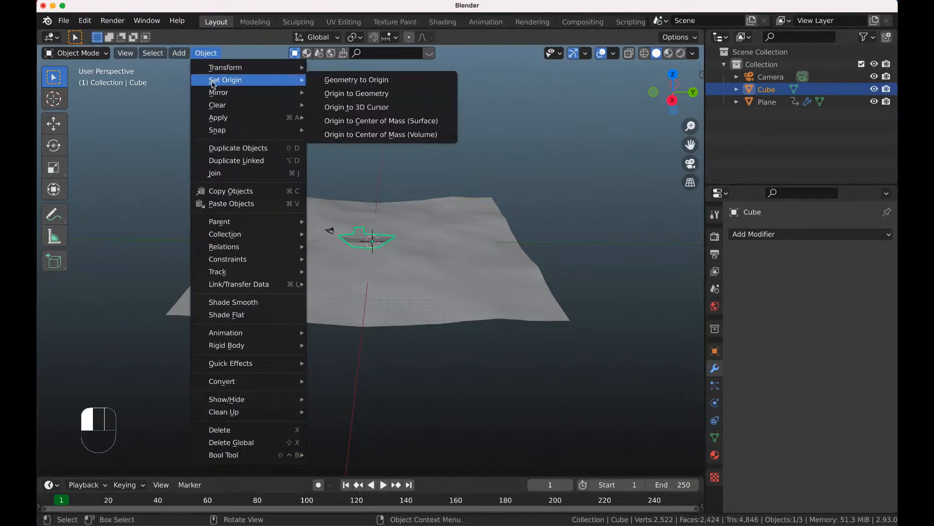
left_click(329, 94)
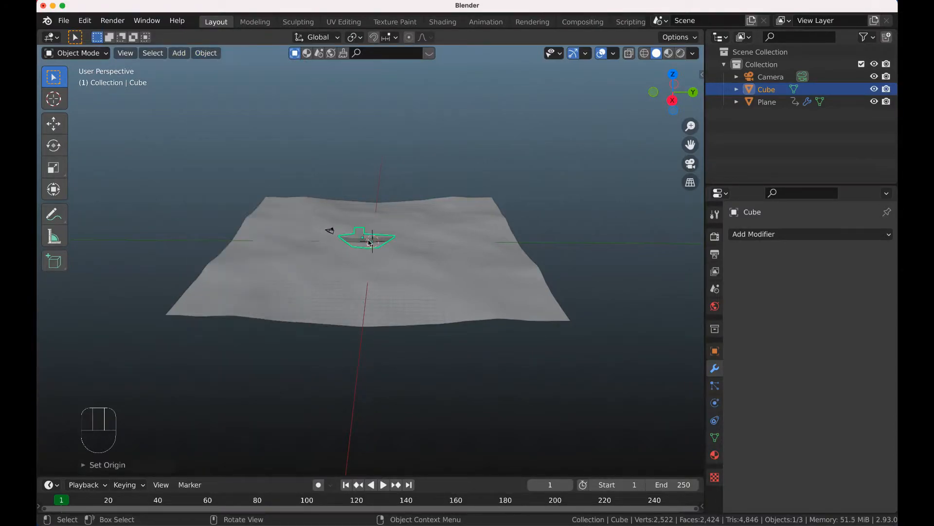
Play the animation and examine how the waves move around the ship from several viewing angles
scroll(368, 242, "down", 5)
scroll(368, 245, "up", 2)
scroll(368, 246, "down", 2)
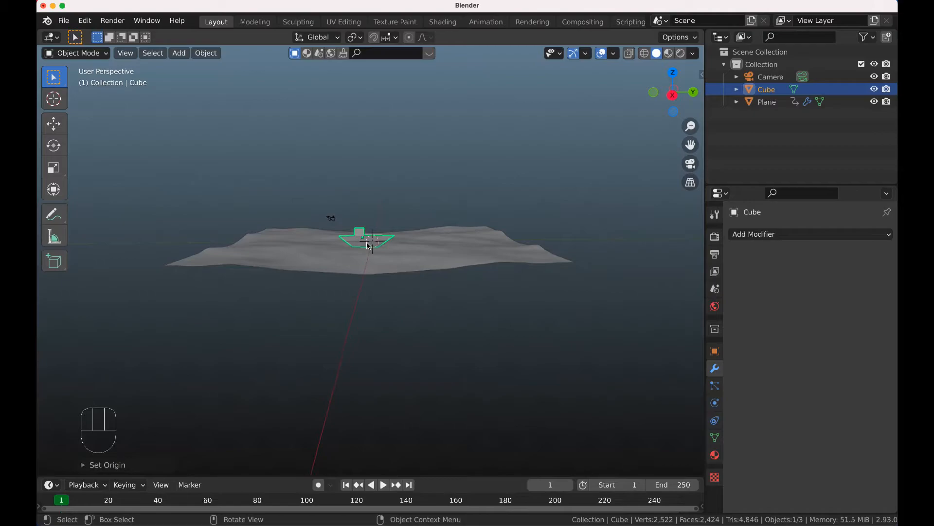
scroll(369, 246, "up", 3)
scroll(368, 246, "down", 2)
scroll(368, 246, "up", 5)
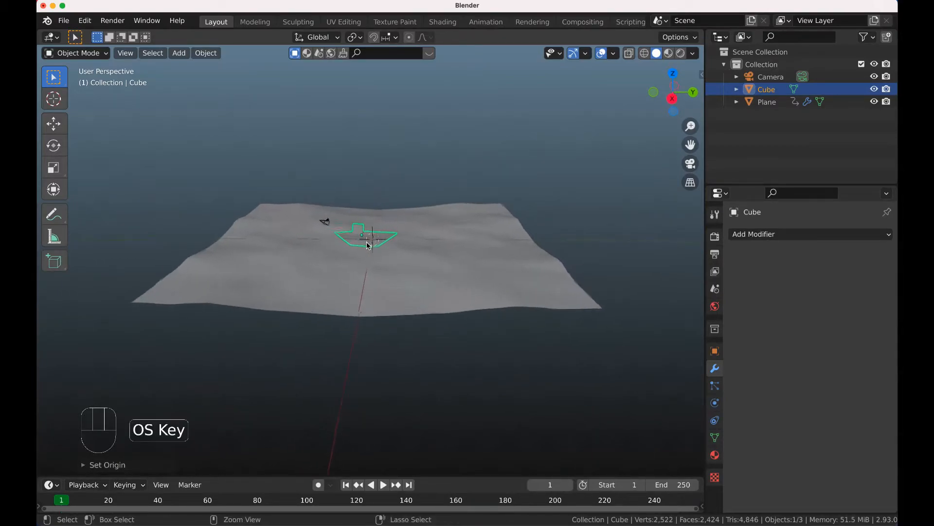
scroll(368, 246, "up", 3, "super")
key("space")
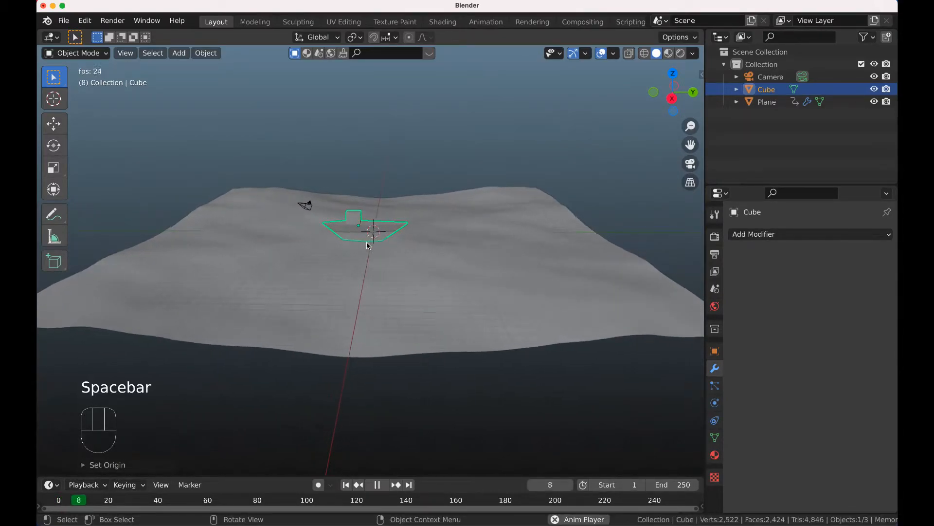
key("space")
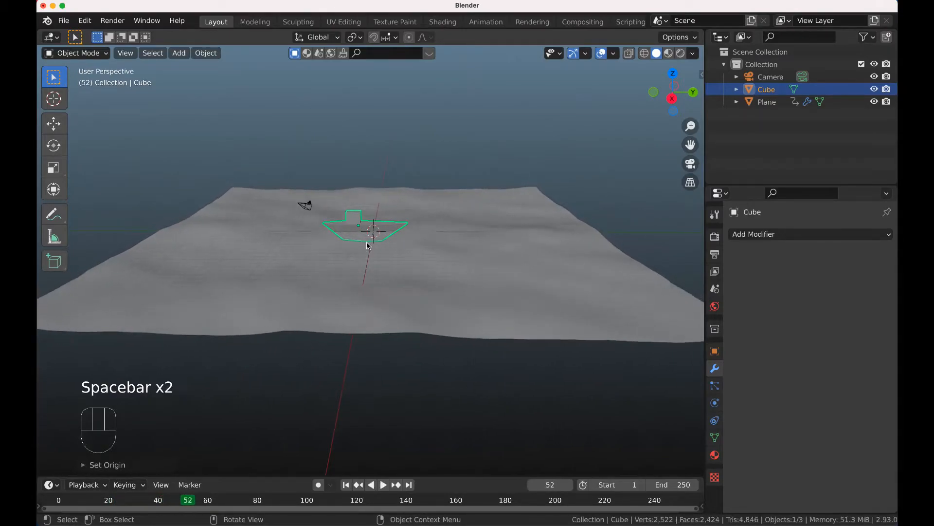
scroll(368, 246, "left", 5)
scroll(368, 246, "right", 5)
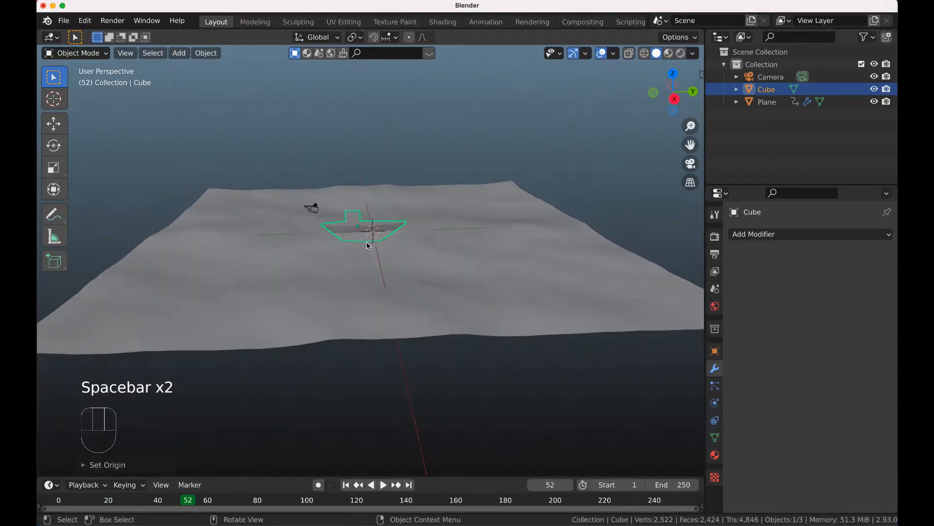
Return to frame 1 and enlarge the timeline area for keyframing
key("shift")
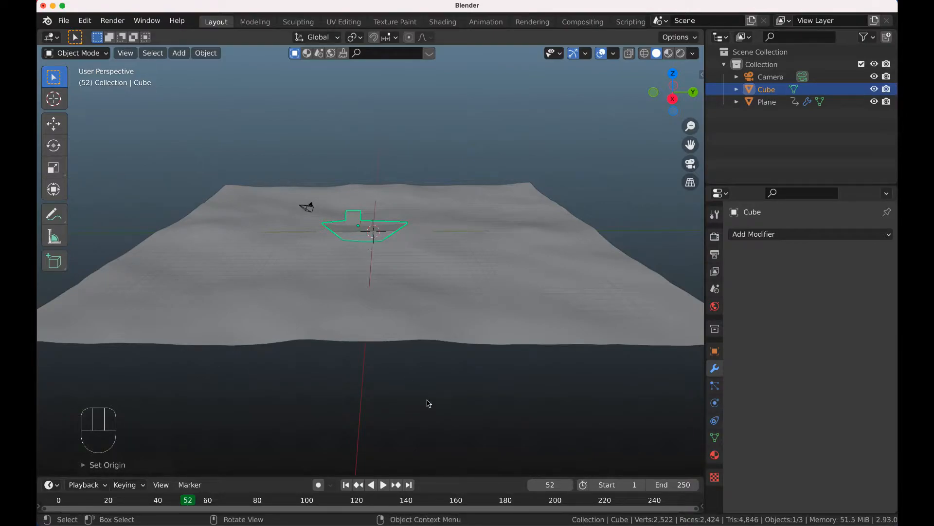
key("shift+Left")
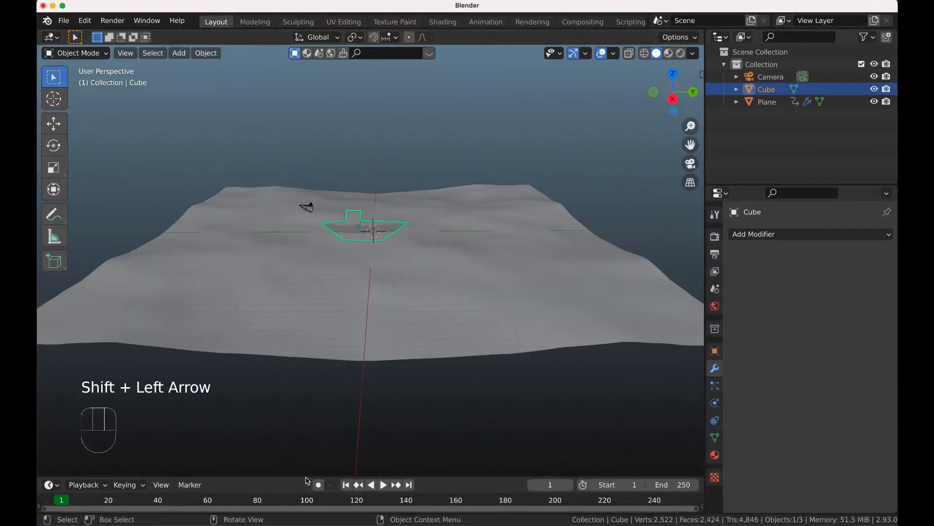
left_click_drag(306, 475, 306, 428)
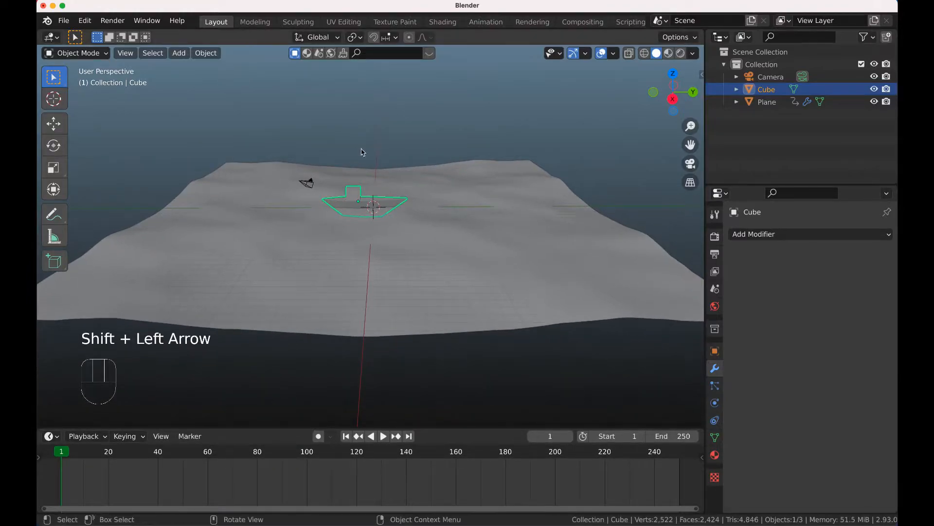
Move the ship along the negative Y axis to the ocean's edge and insert a Location keyframe at frame 1
middle_click_drag(371, 208, 373, 205)
key("g")
key("y")
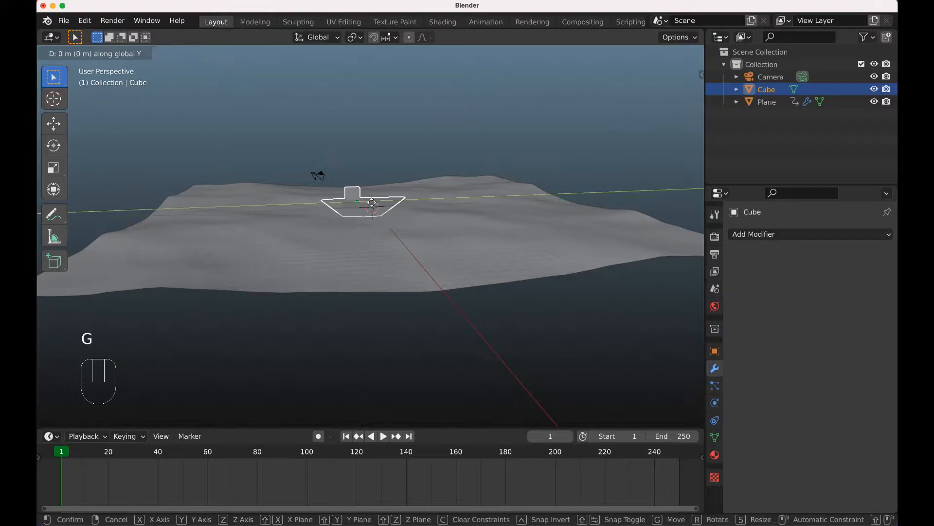
left_click(192, 233)
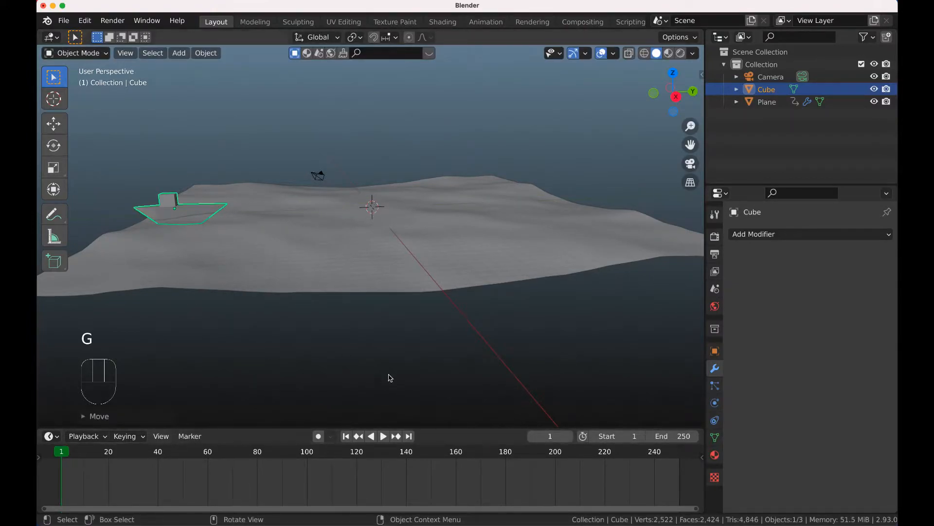
key("i")
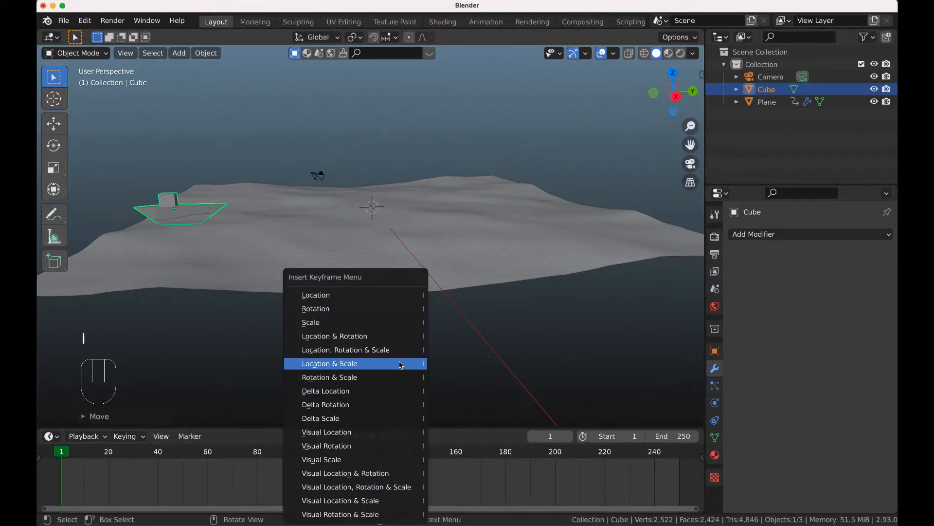
left_click(366, 300)
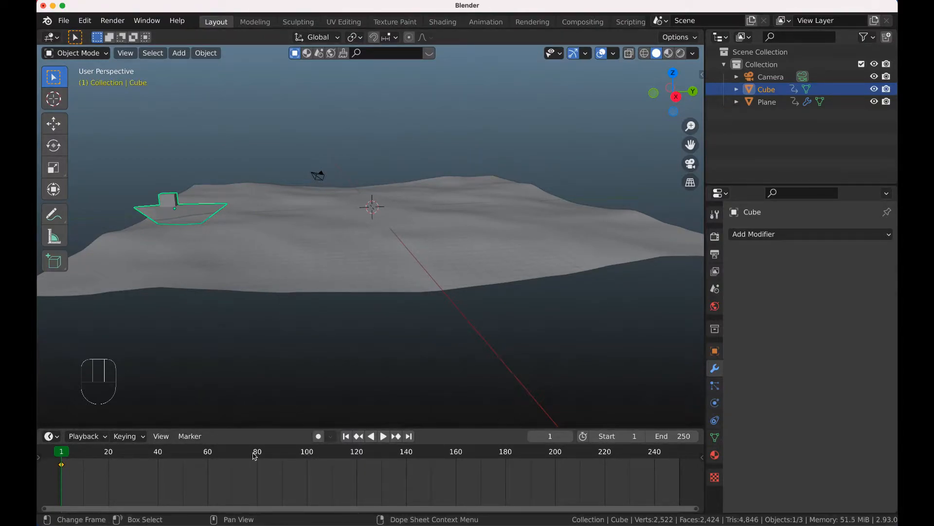
At frame 70, move the ship along the positive Y axis just past the ocean's centre and insert a Location keyframe
left_click(233, 453)
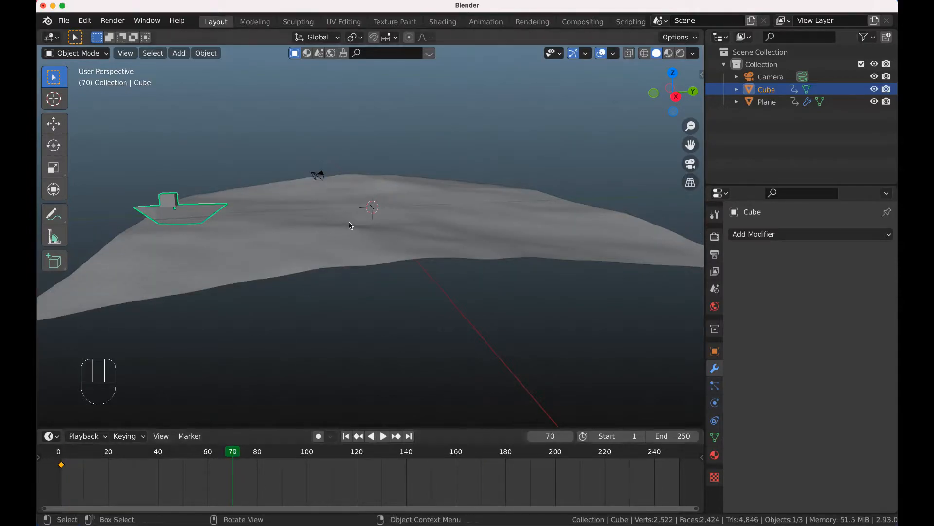
key("g")
key("y")
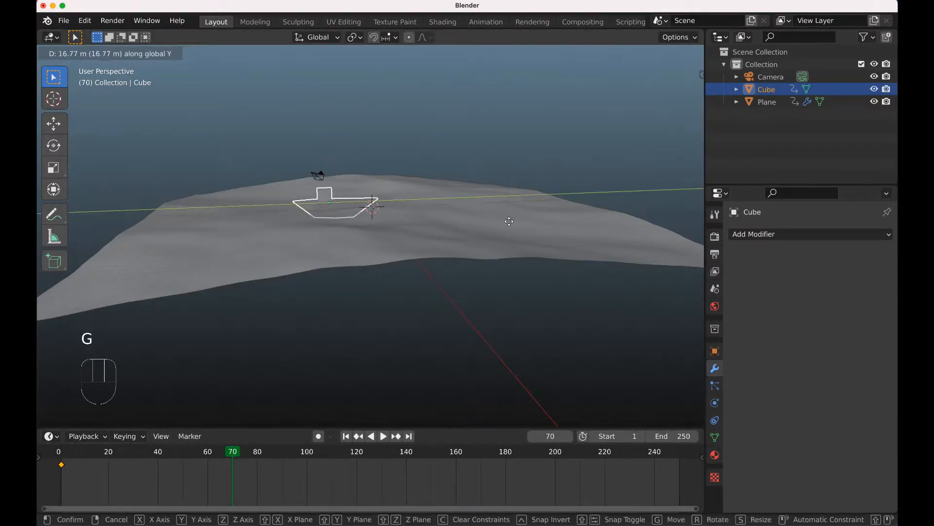
left_click(578, 236)
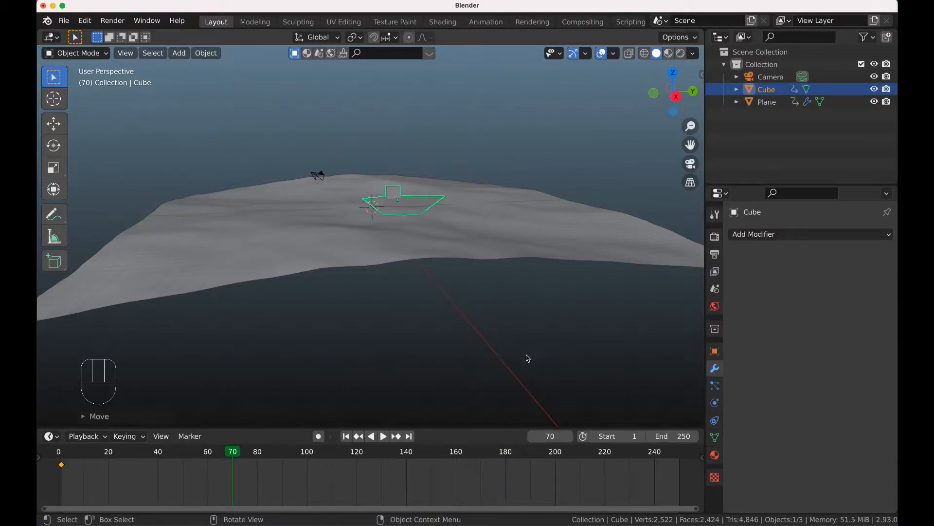
key("i")
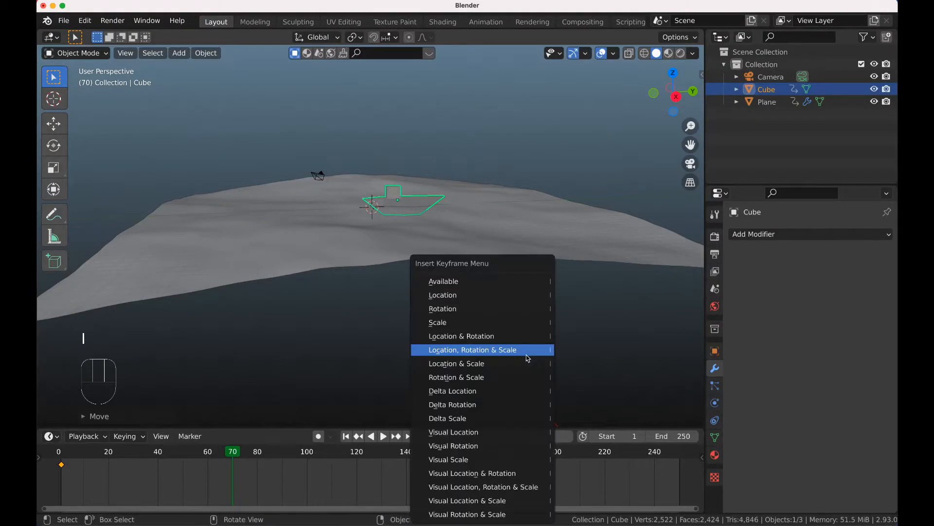
left_click(492, 295)
Play the animation twice from frame 1 to check the ship's travel across the ocean, and return to the first frame
key("shift+Left")
key("space")
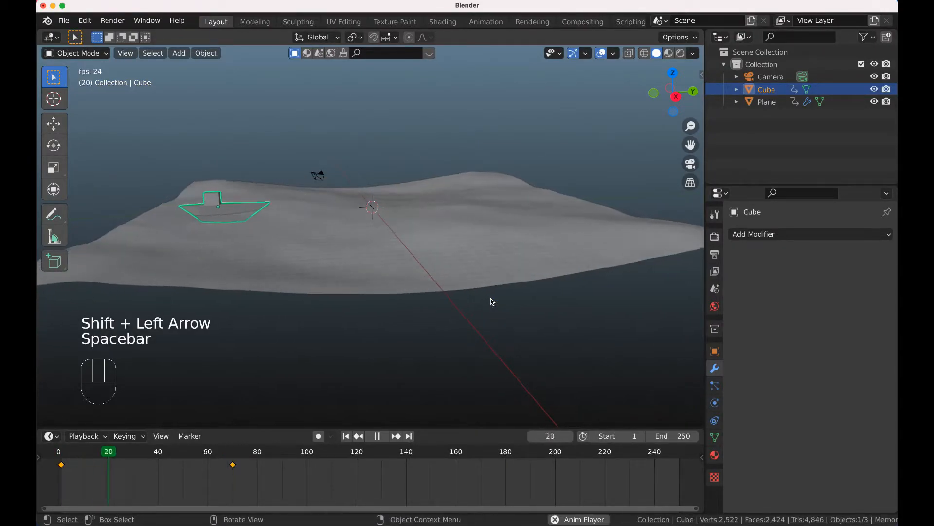
key("space")
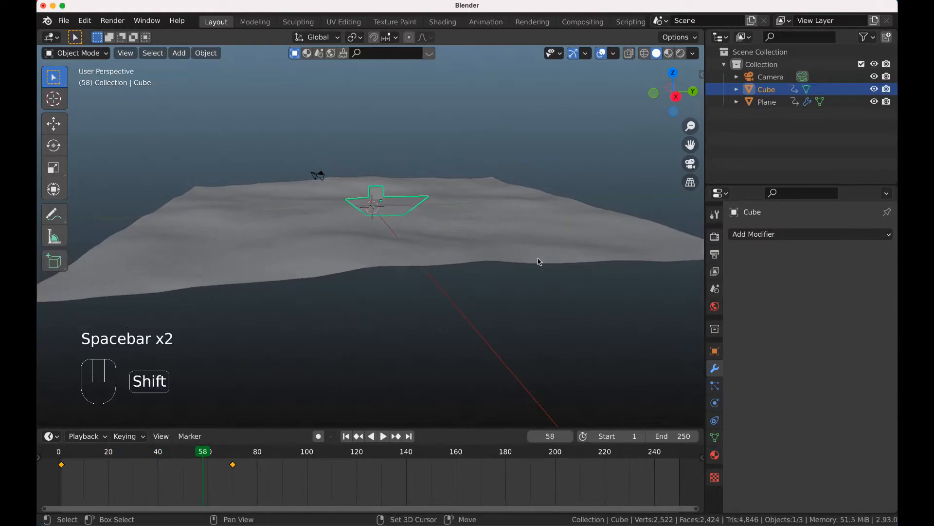
key("shift+Left")
key("space")
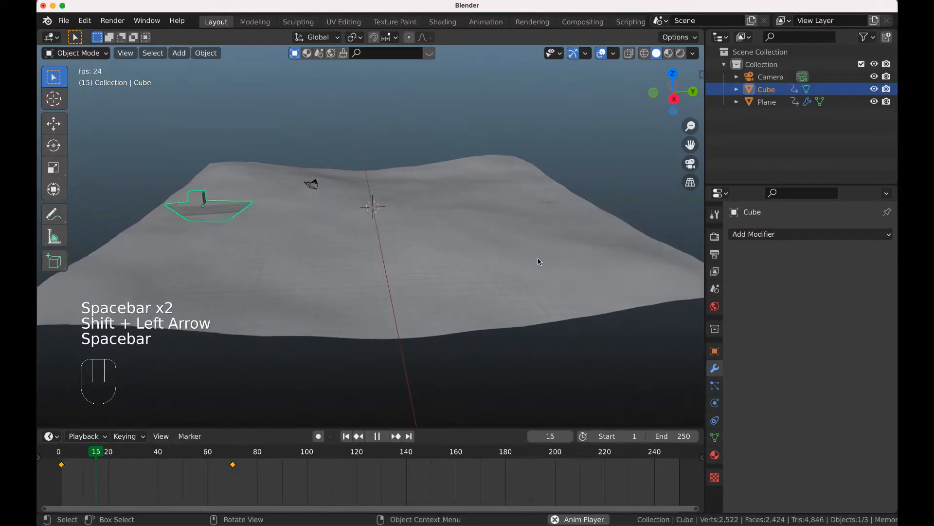
key("space")
key("shift+Left")
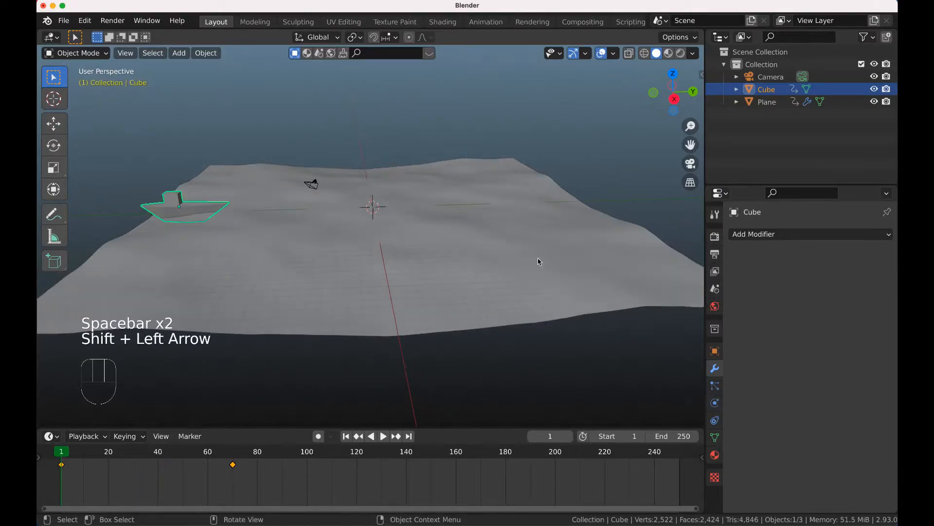
Subdivide the ocean plane's mesh with 20 cuts and return to Object Mode
scroll(539, 262, "down", 5)
scroll(538, 262, "up", 5)
left_click(580, 286)
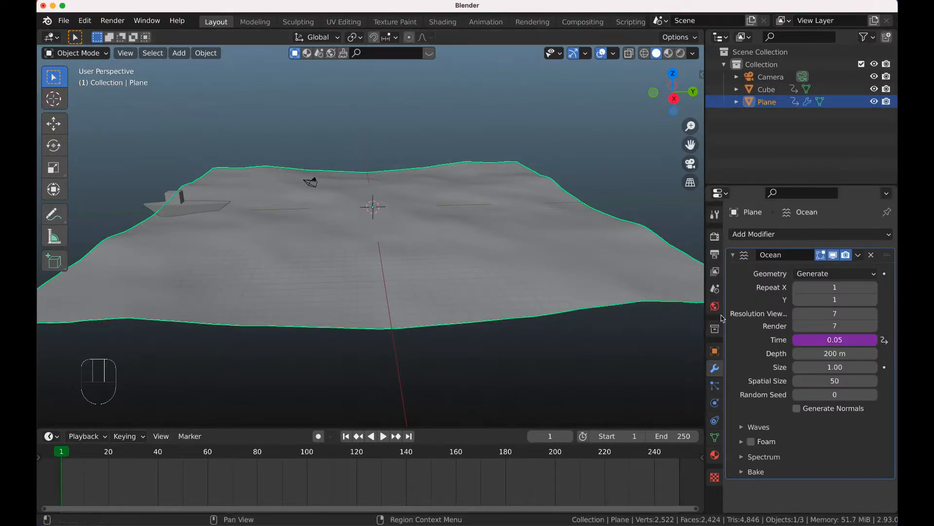
key("Tab")
right_click(530, 273)
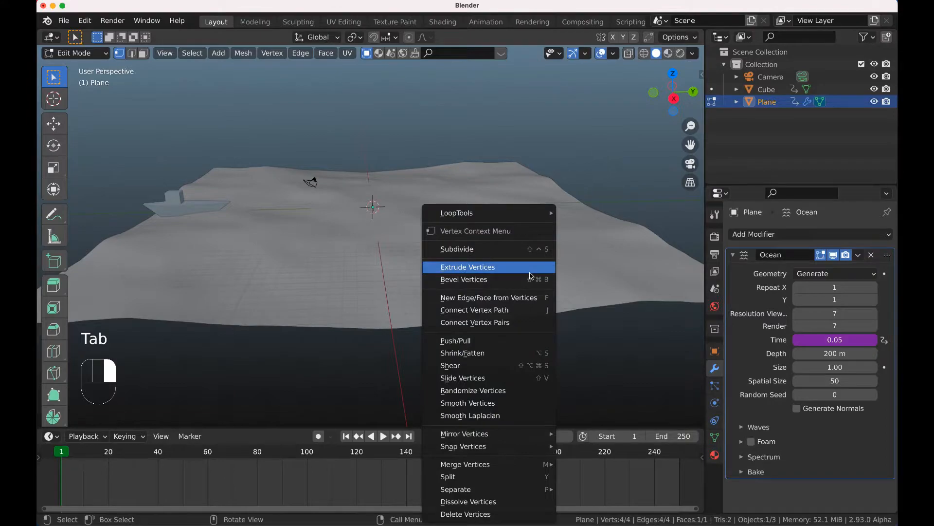
left_click(506, 249)
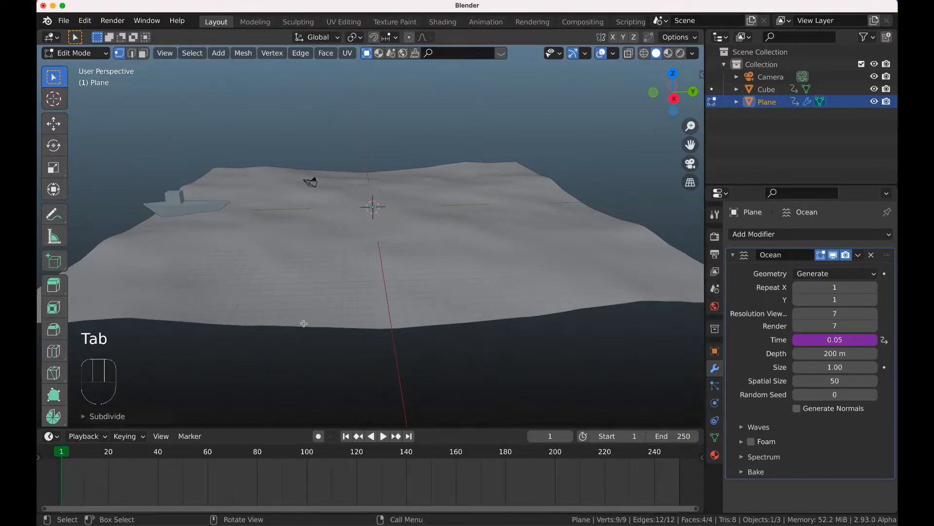
left_click(87, 423)
left_click(188, 332)
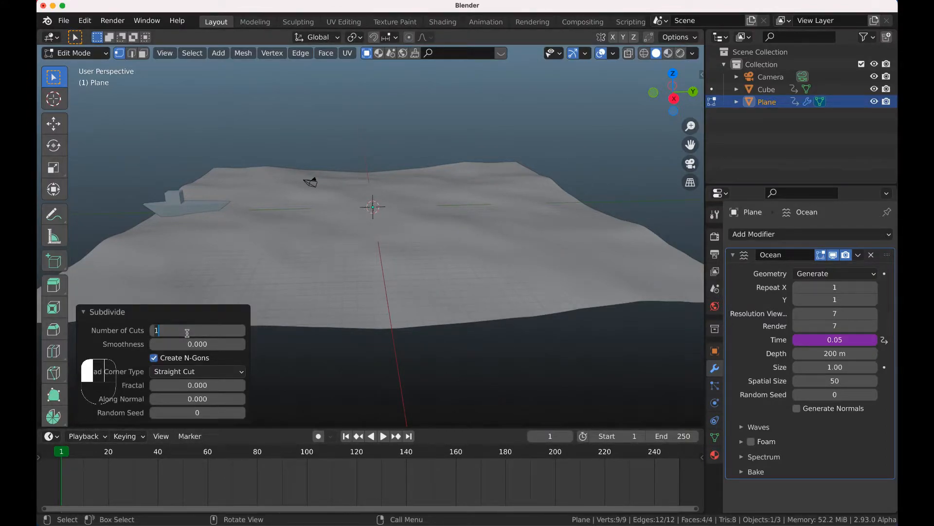
type("20")
key("Return")
key("Tab")
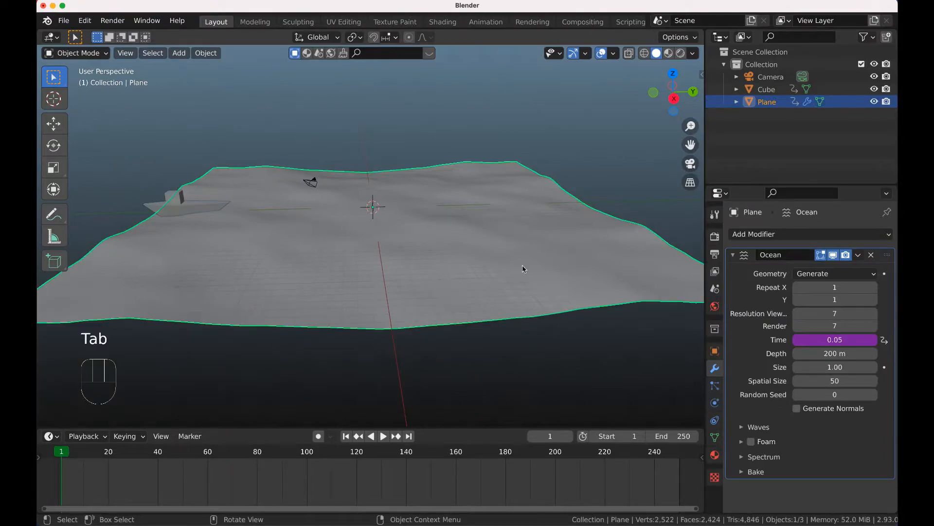
Collapse the Ocean modifier's settings and add a new 2 m mesh plane at the ocean's centre
left_click(716, 370)
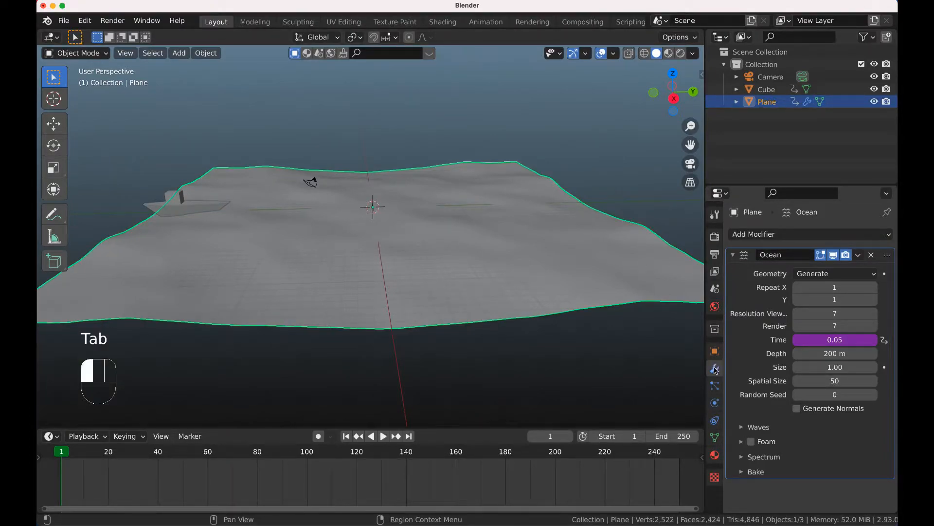
left_click(733, 255)
key("shift+a")
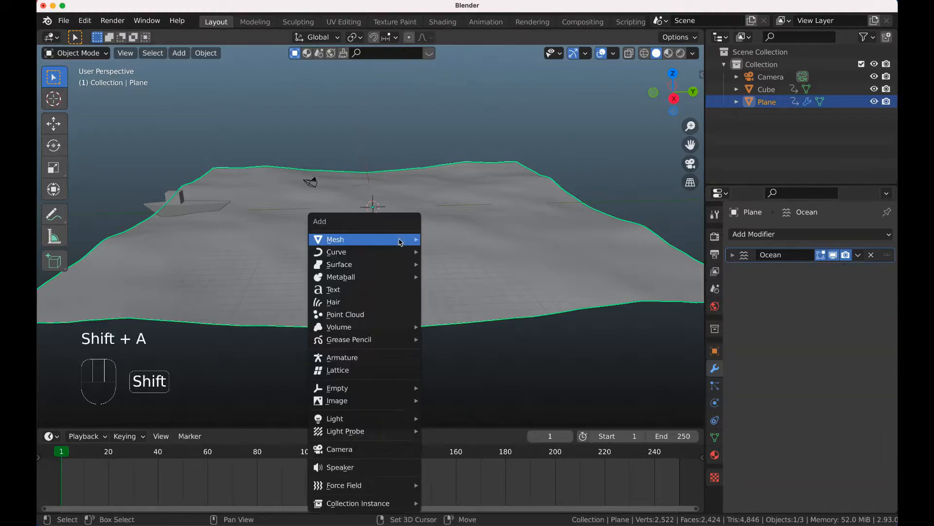
mouse_move(400, 242)
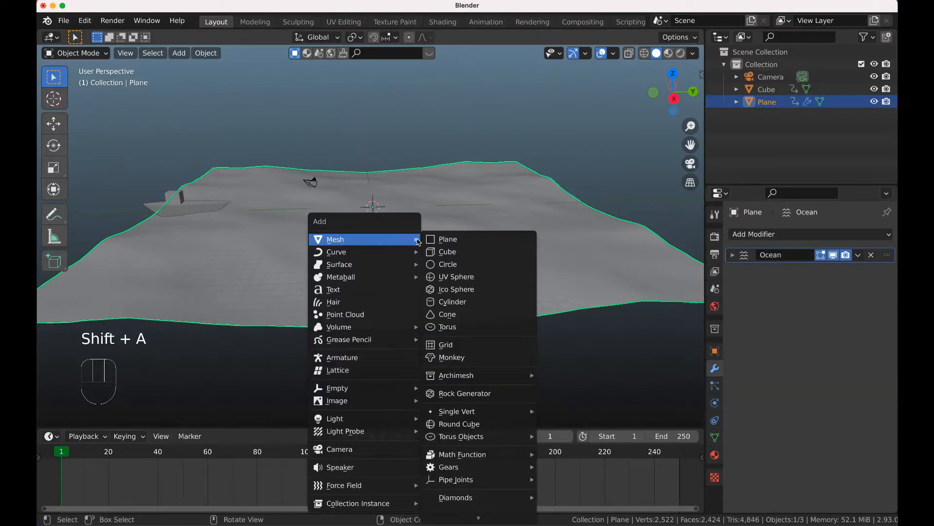
left_click(448, 239)
mouse_move(446, 239)
middle_mouse_down()
mouse_move(456, 258)
mouse_move(451, 252)
middle_mouse_up()
Add a Shrinkwrap modifier to the new small plane with the ocean object, Plane, as its target
left_click(811, 235)
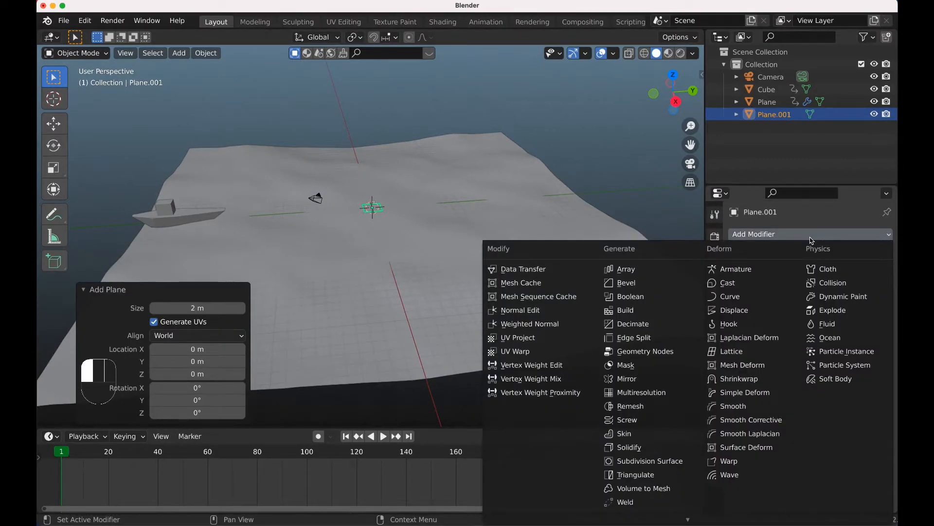
left_click(740, 379)
left_click(804, 305)
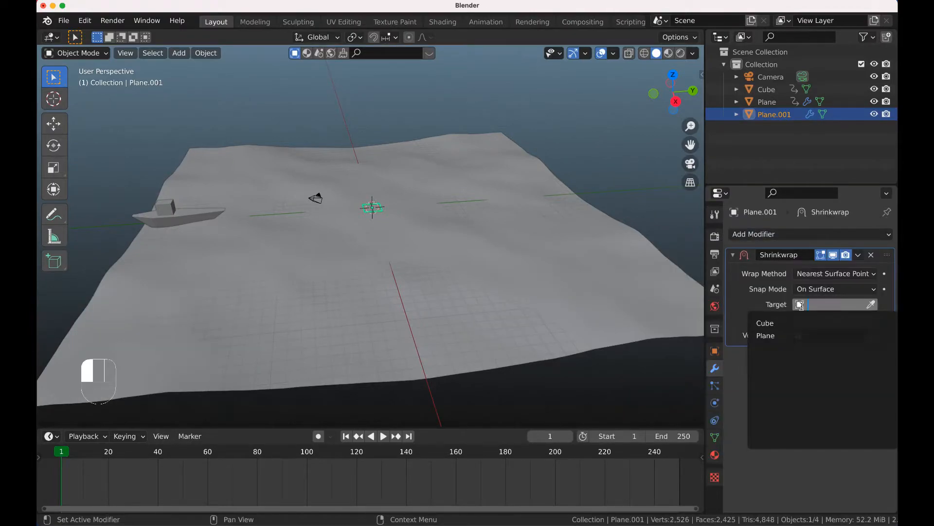
left_click(789, 335)
Rename the ocean plane object to Ocean and the ship's Cube object to Ship
left_click(766, 102)
double_click(764, 102)
type("Ocean")
key("Return")
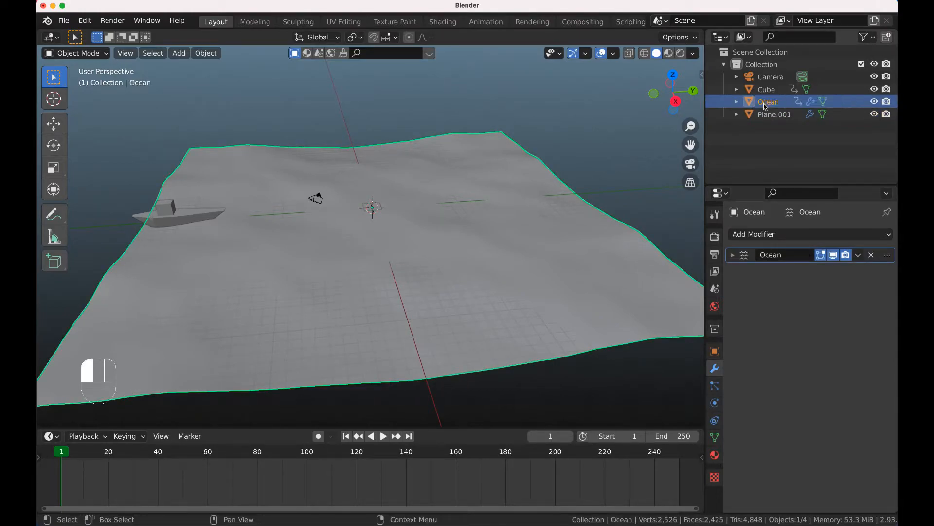
left_click(768, 91)
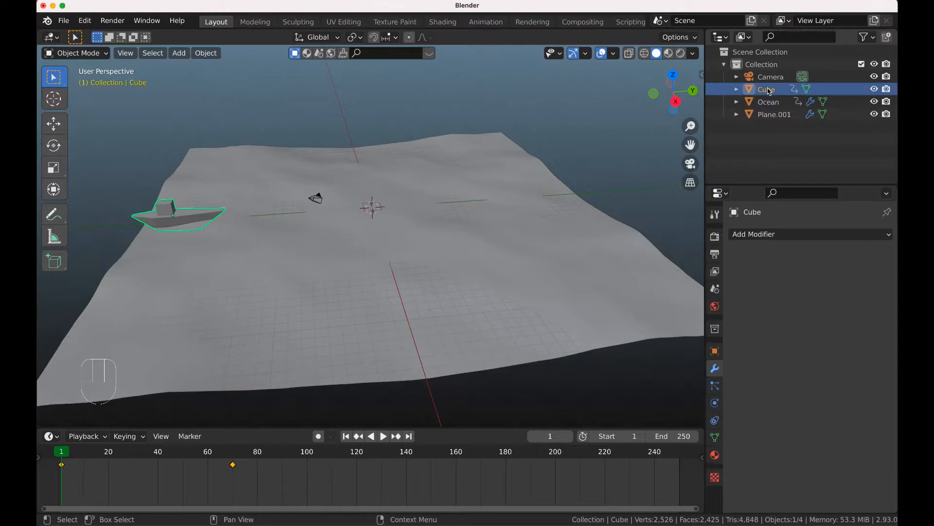
double_click(768, 90)
type("Sh")
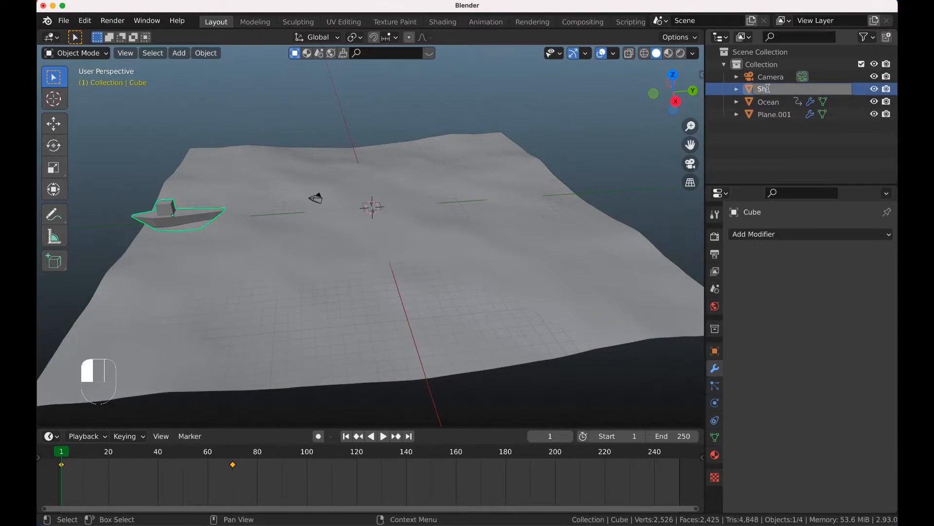
type("ip")
key("Return")
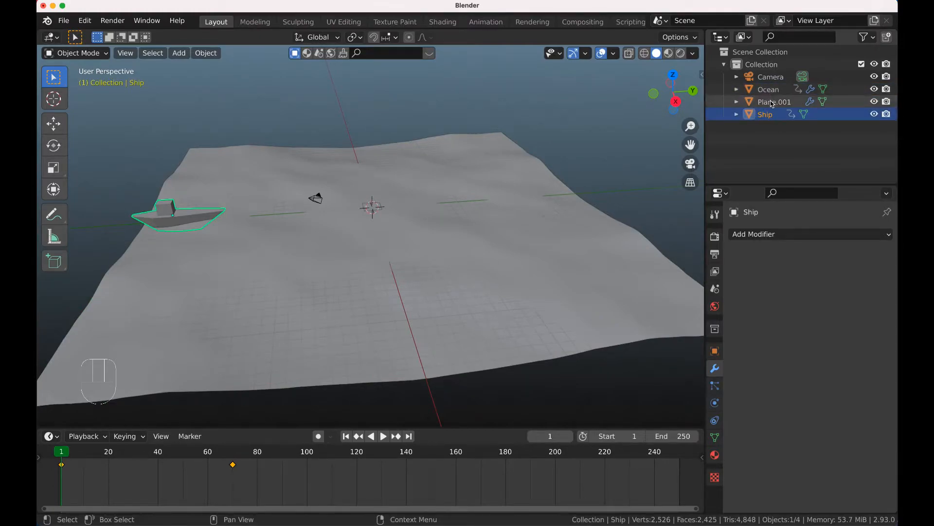
Rename the small plane to ShrinkWrap and play the animation to check how it moves with the waves
left_click(773, 103)
double_click(772, 102)
type("ShrinkWrap")
key("Return")
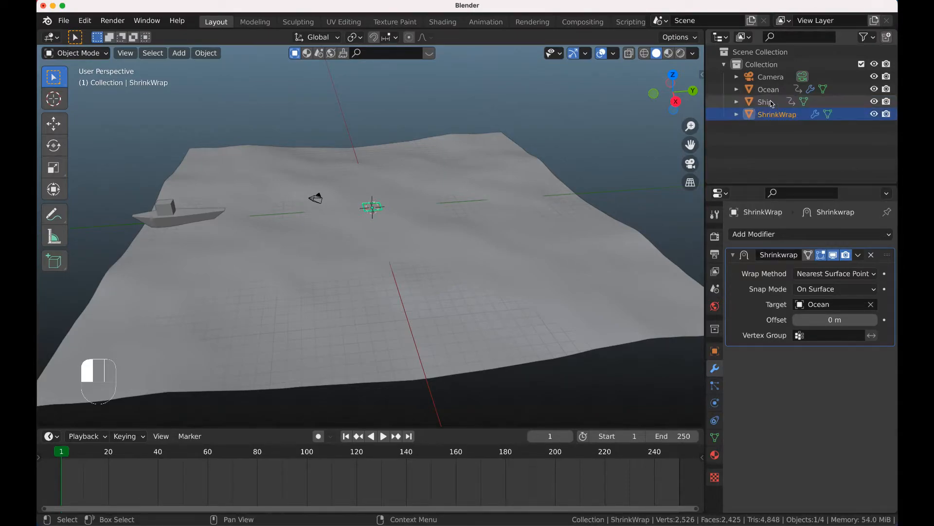
key("space")
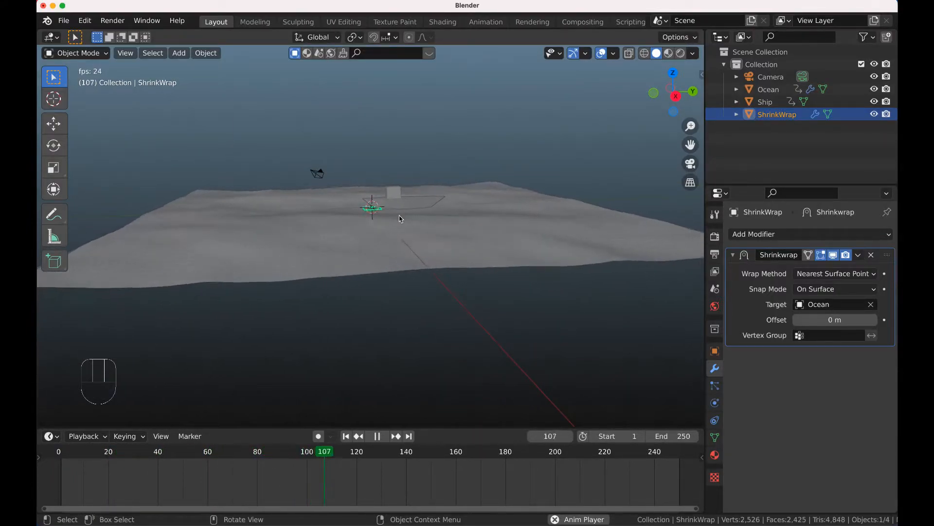
key("space")
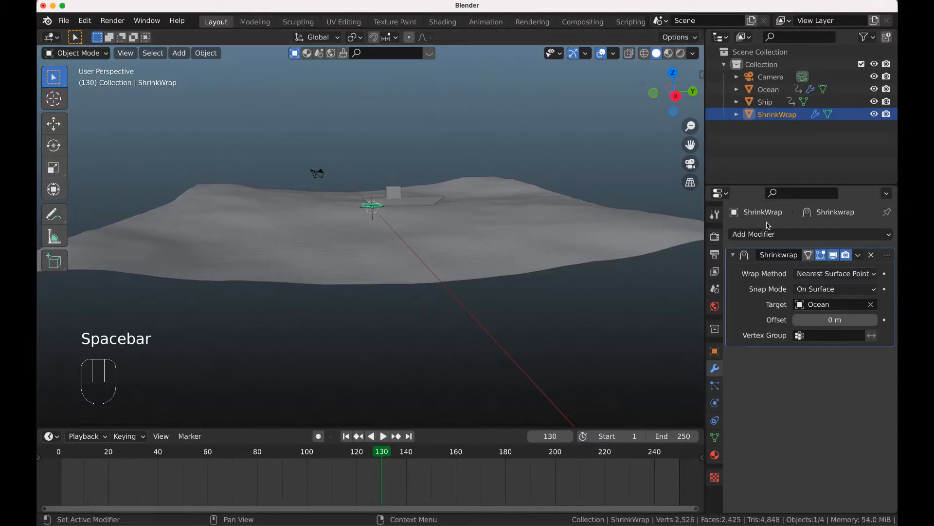
Add a Copy Location constraint to the ShrinkWrap plane, targeting Ship and limited to the Y axis
left_click(733, 255)
left_click(715, 420)
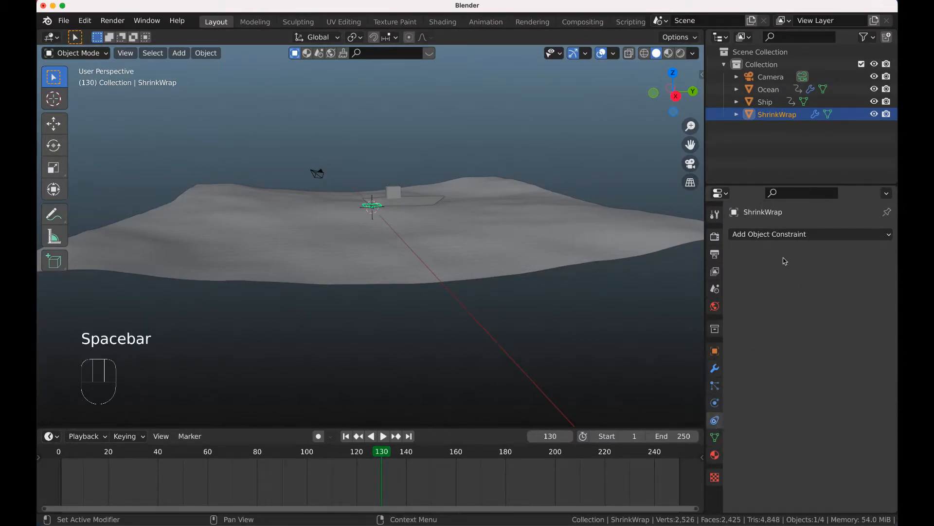
left_click(789, 235)
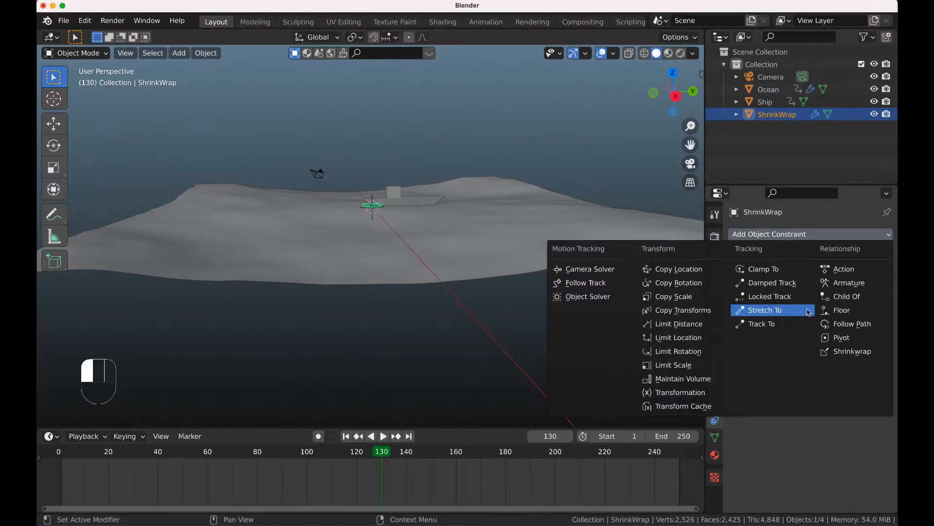
left_click(679, 269)
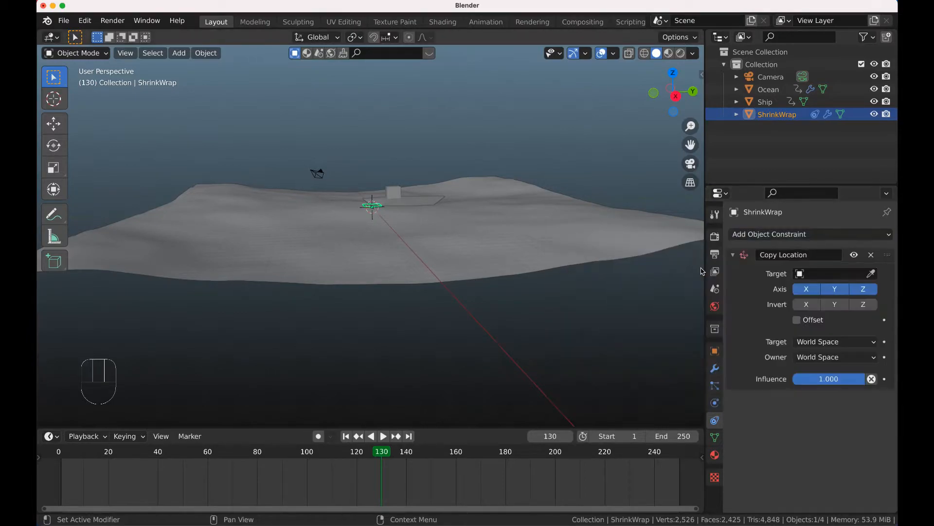
left_click(838, 273)
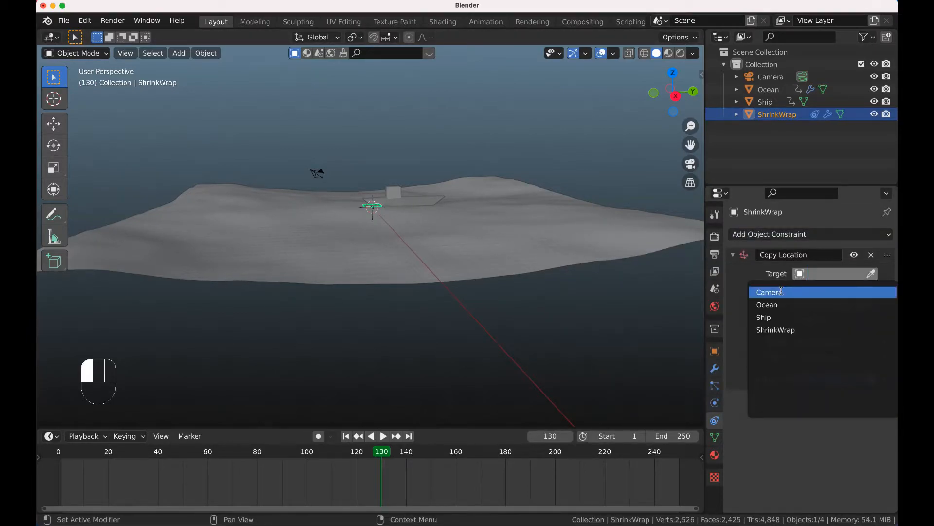
left_click(782, 317)
left_click(812, 309)
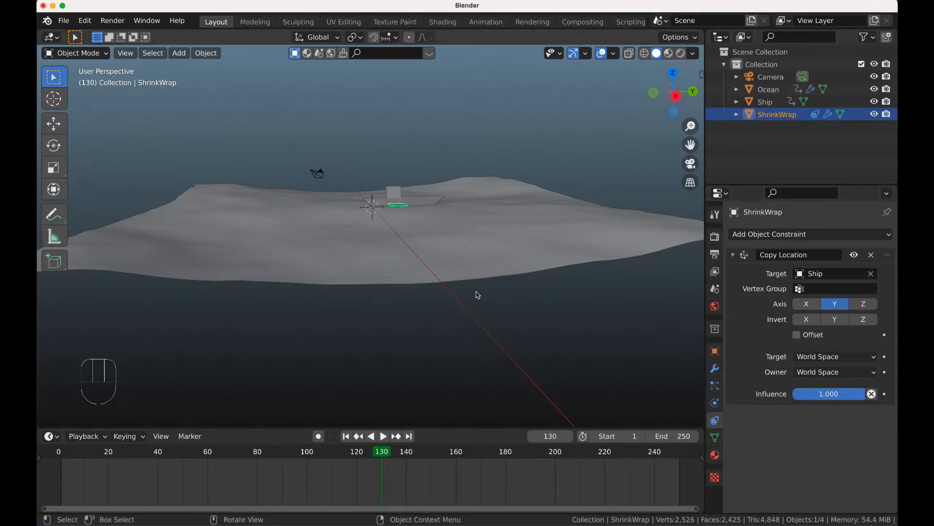
Play the animation from the first frame to check that the ShrinkWrap plane travels with the ship
key("shift+Left")
key("space")
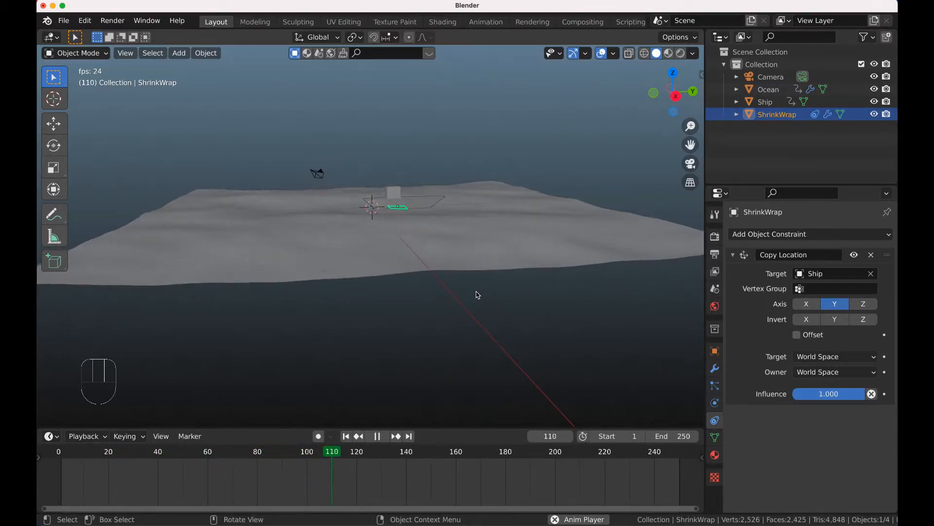
key("space")
Add a Copy Location constraint to the ship, targeting ShrinkWrap and limited to the Z axis
left_click(423, 199)
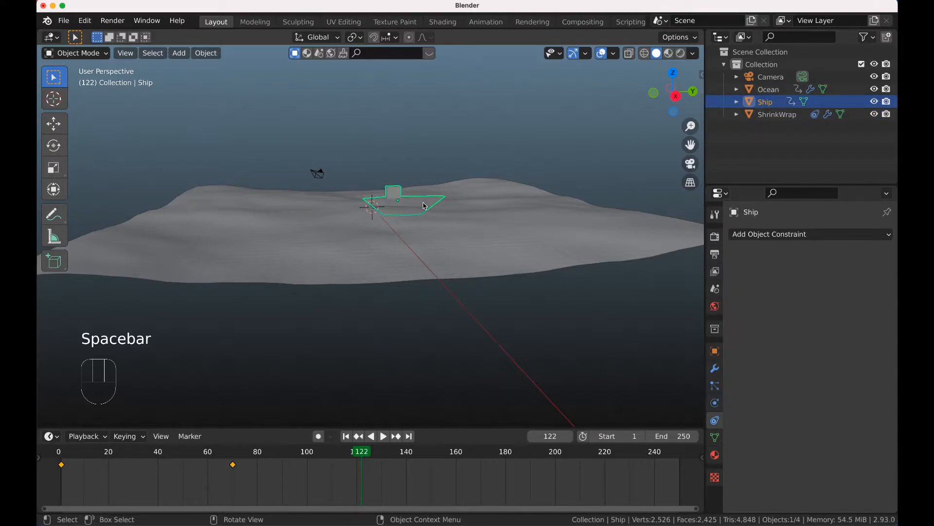
left_click(809, 237)
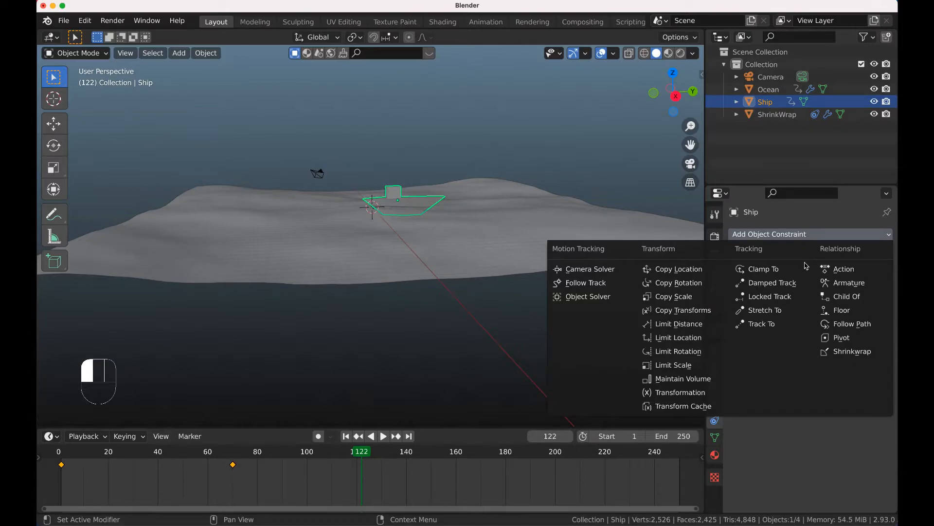
left_click(671, 270)
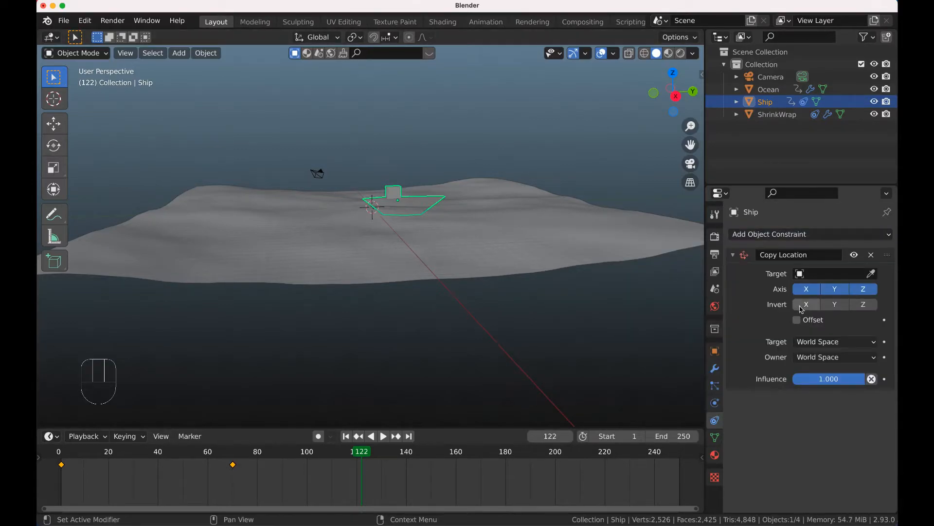
left_click(804, 274)
left_click(777, 330)
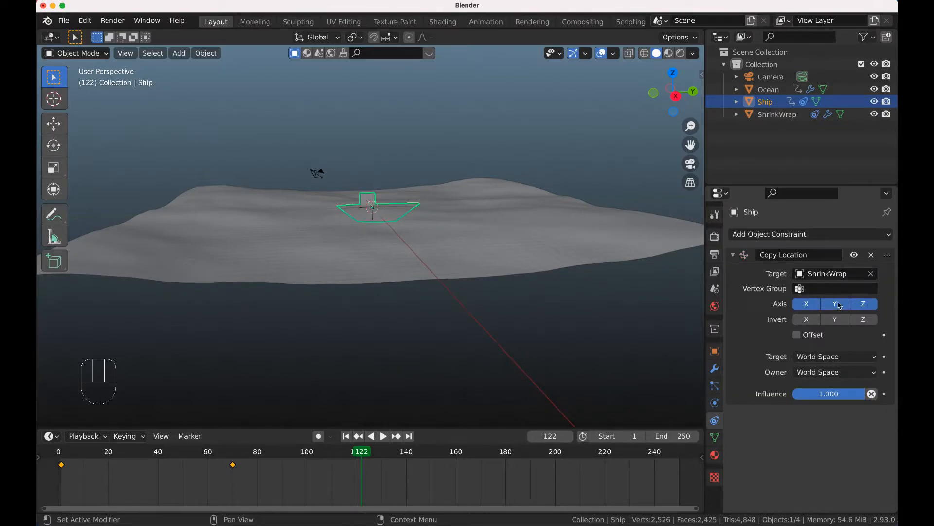
left_click(807, 304)
left_click(835, 304)
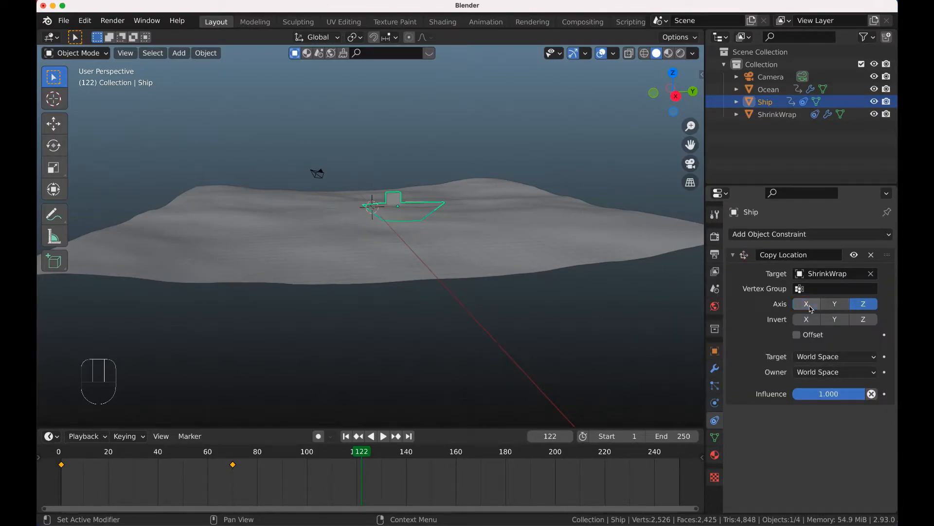
Play the animation from the first frame to check the ship's vertical motion on the waves, and return to frame 1
key("shift+Left")
key("space")
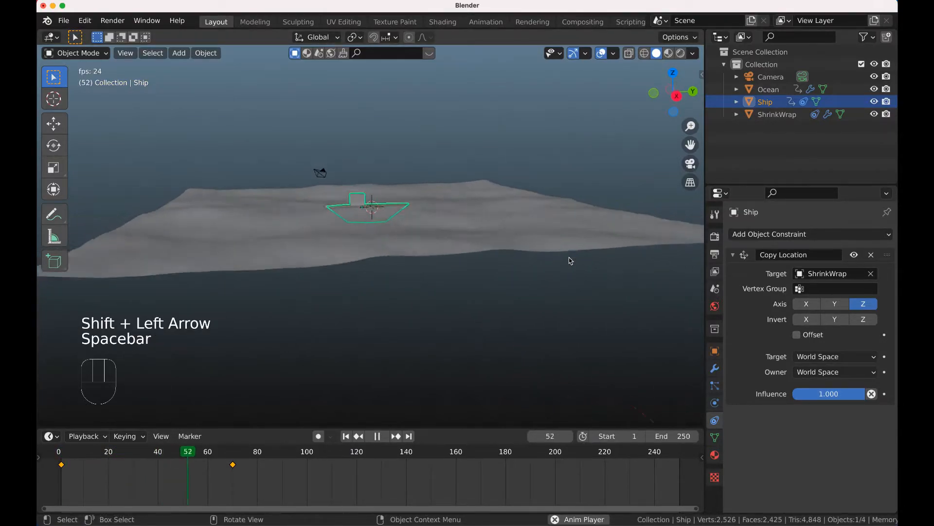
key("space")
key("shift+Left")
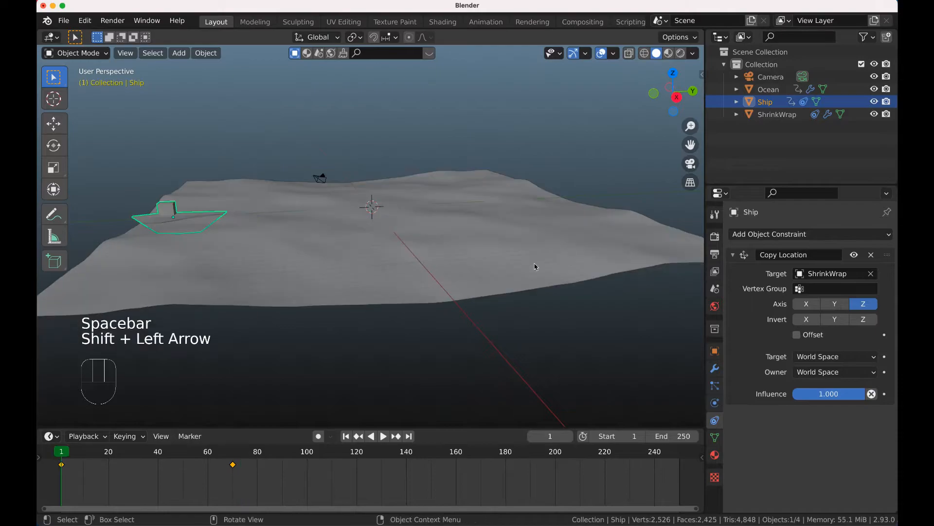
Add a vertex group to the ShrinkWrap plane, select all its vertices in Edit Mode, and return to Object Mode
left_click(197, 232)
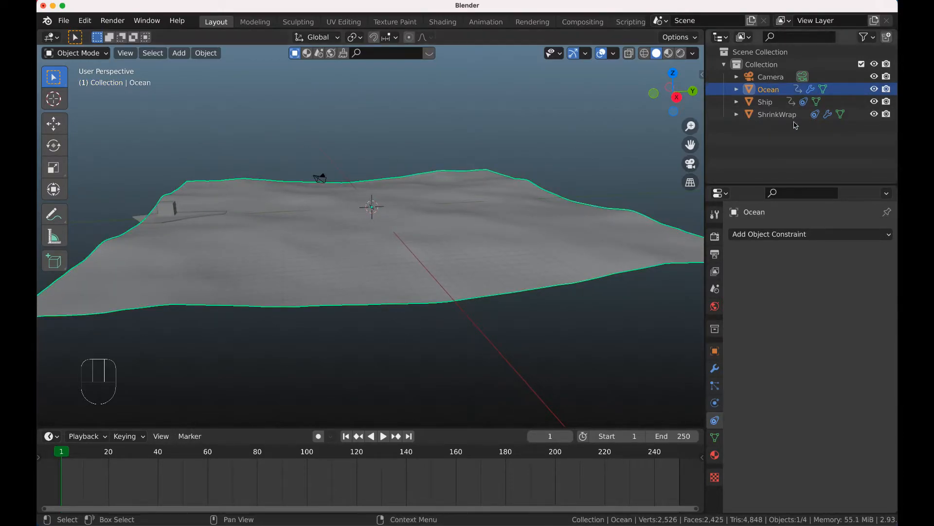
left_click(778, 114)
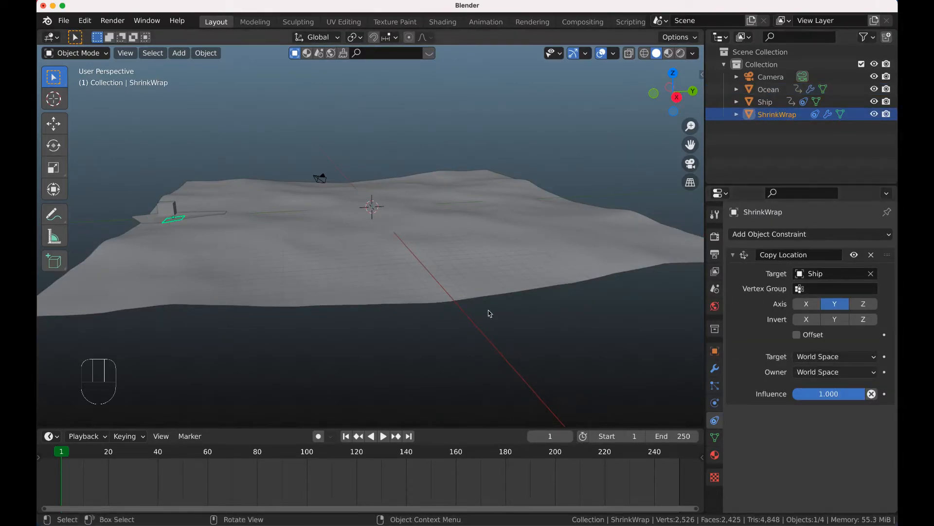
left_click(715, 437)
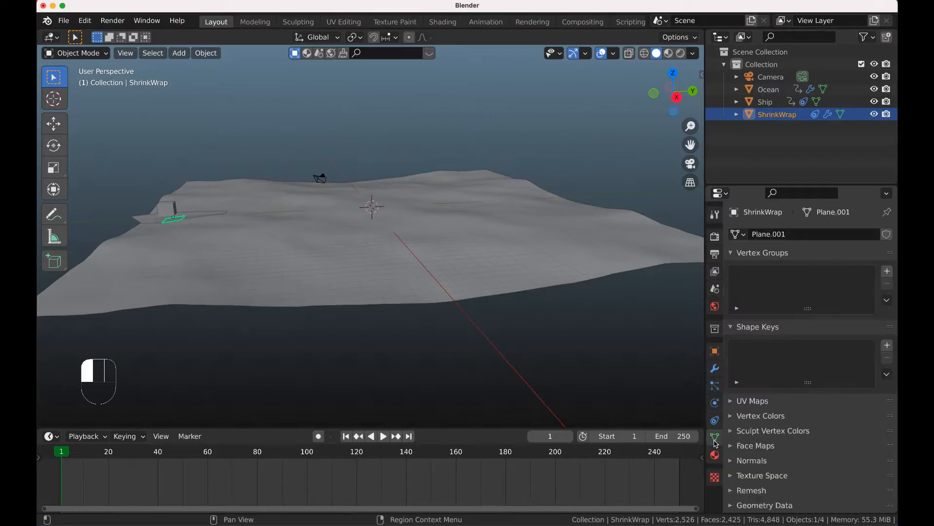
left_click(887, 271)
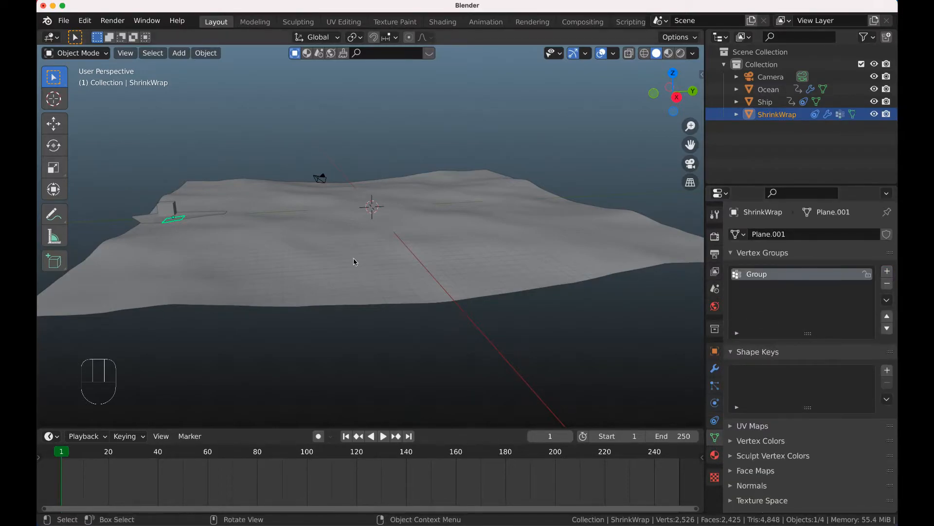
key("Tab")
key("a")
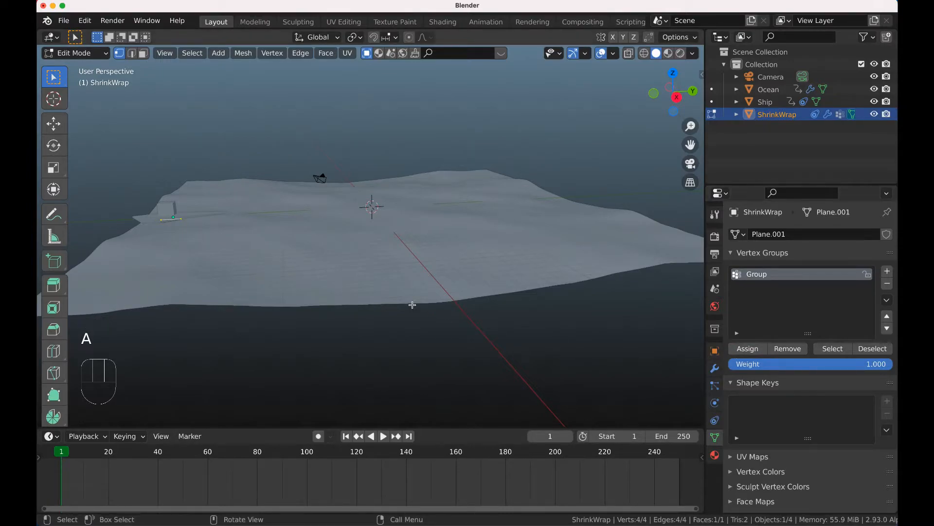
key("Tab")
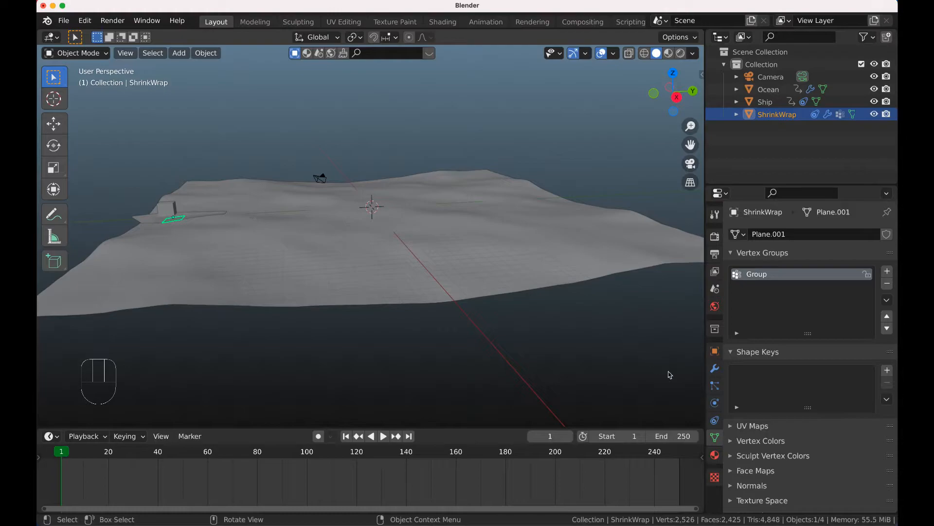
Set the Shrinkwrap modifier's vertex group to Group and play the animation to check the plane's motion
left_click(715, 369)
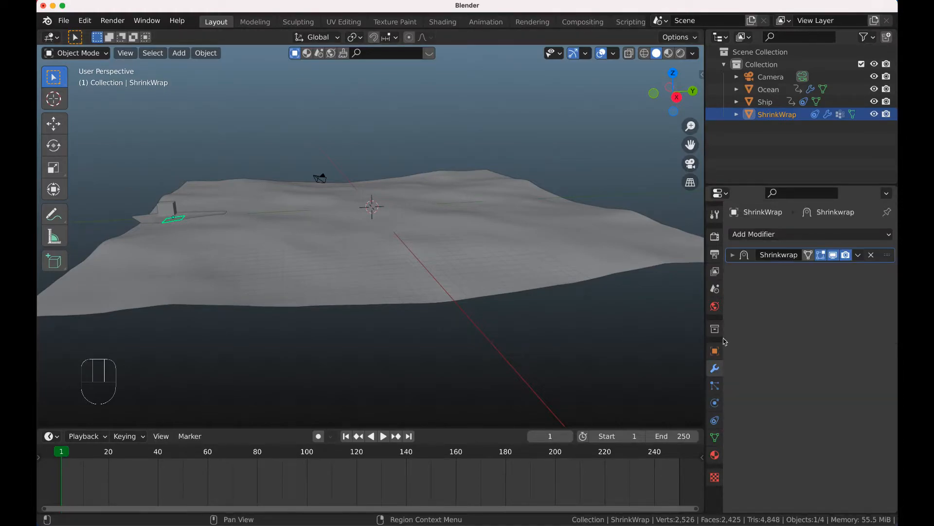
left_click(733, 256)
left_click(801, 335)
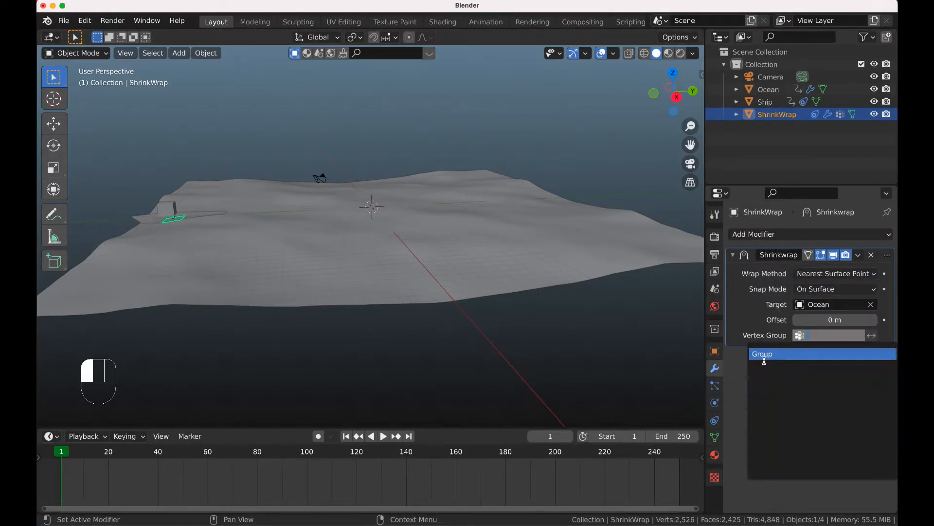
left_click(764, 359)
key("space")
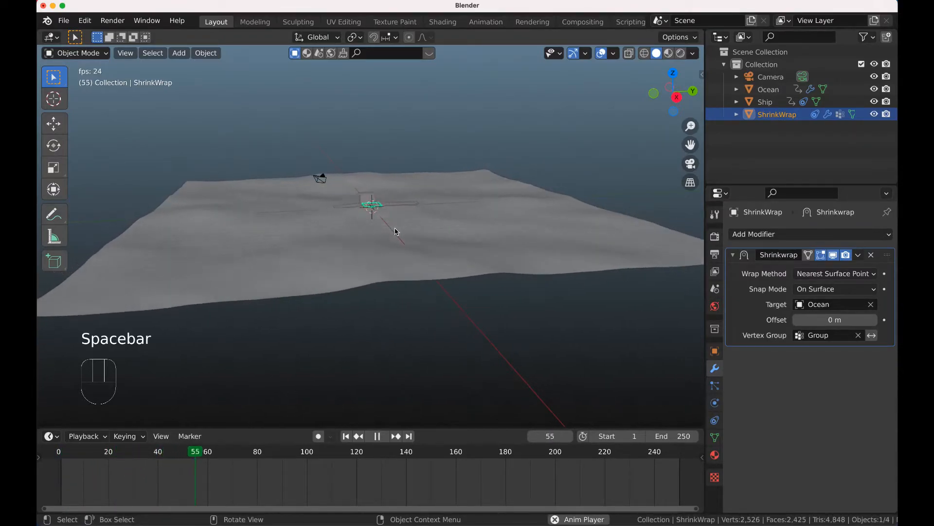
key("space")
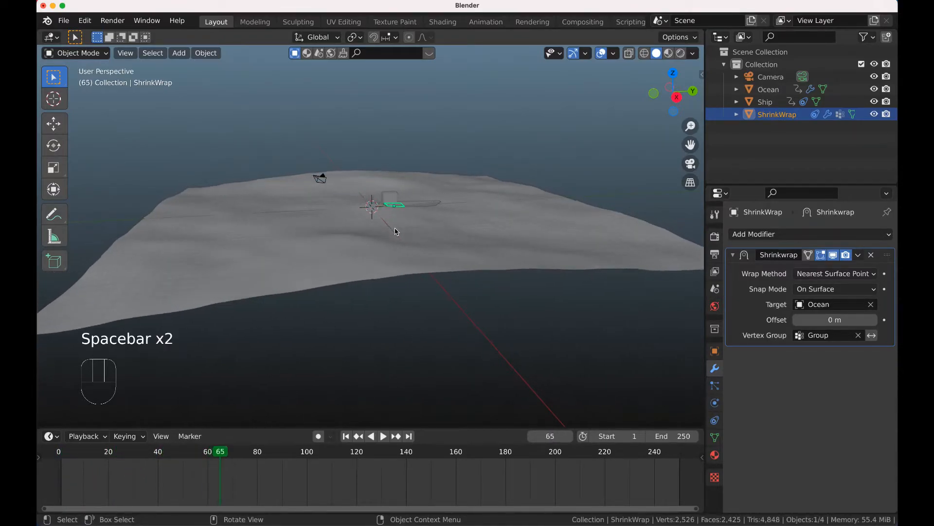
Set the vertex group of the ship's Copy Location constraint to Group and play the animation from the first frame
left_click(434, 209)
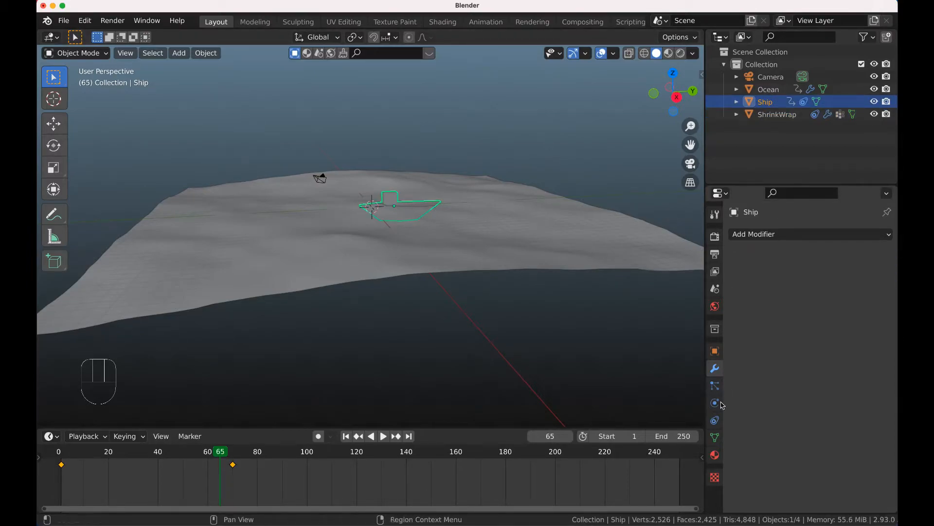
left_click(715, 420)
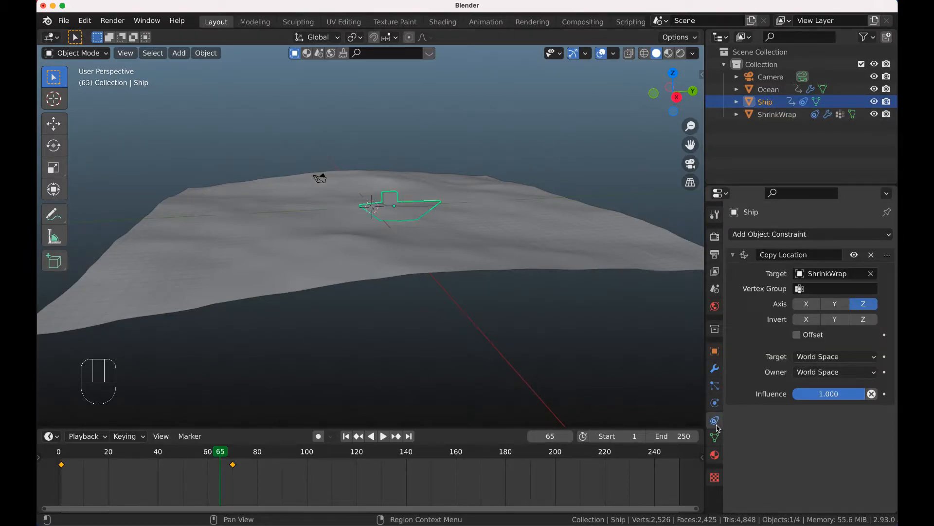
left_click(800, 291)
left_click(774, 307)
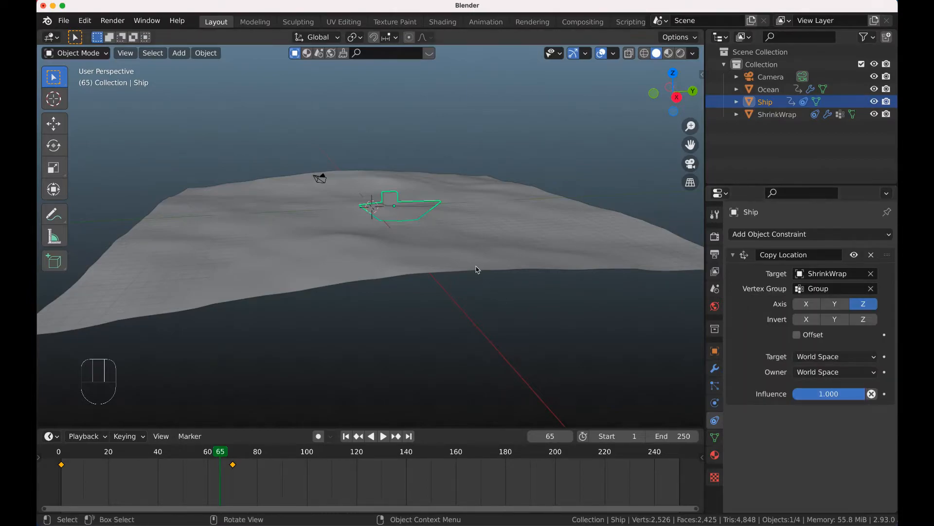
key("shift+Left")
key("space")
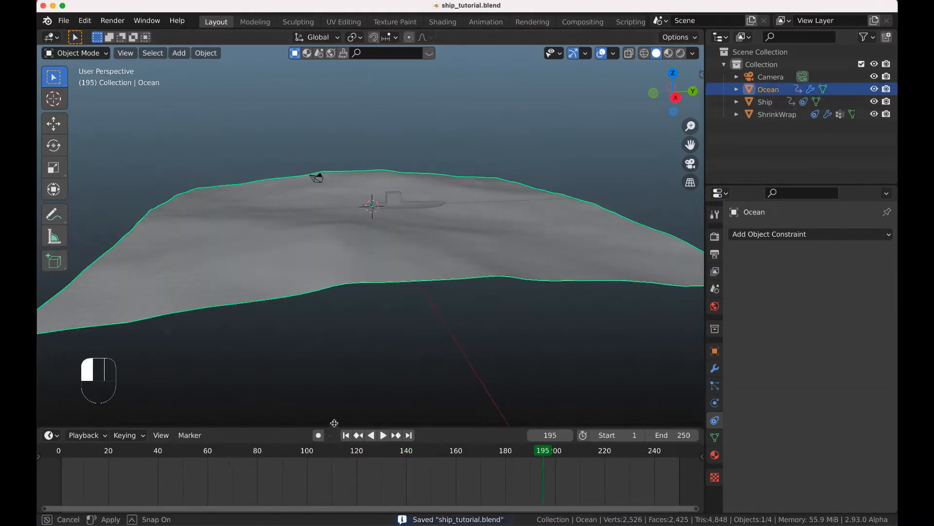
Load the HDR images from the Downloads folder into the Easy HDRI add-on
left_click_drag(344, 375, 344, 318)
left_click(52, 326)
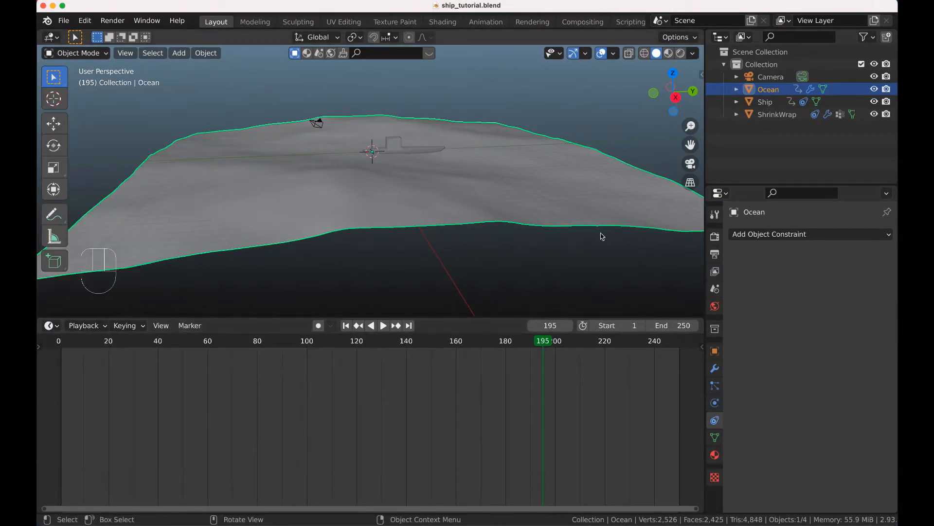
key("n")
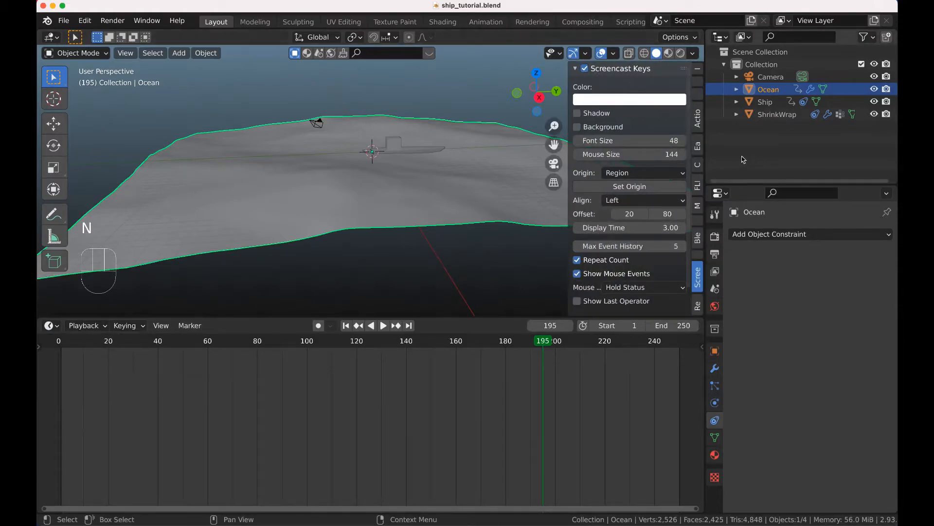
left_click_drag(647, 317, 645, 446)
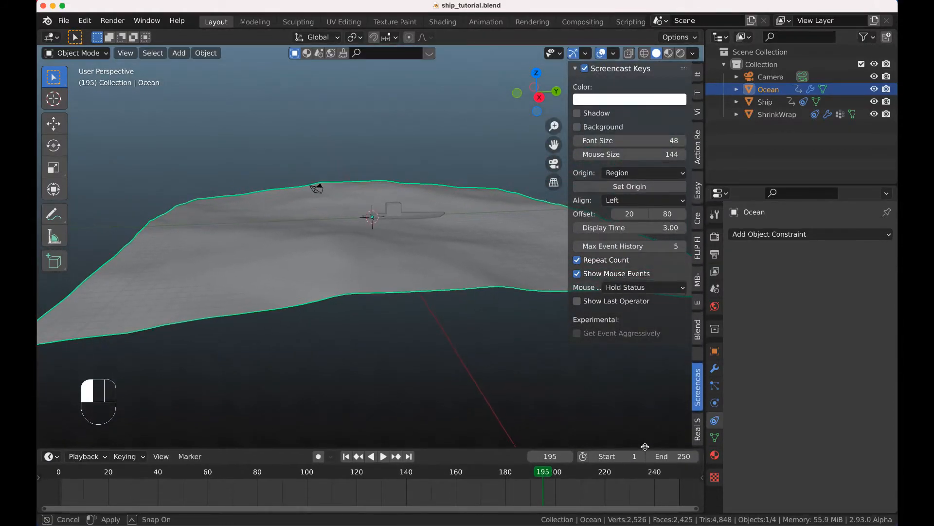
left_click(698, 192)
left_click(599, 183)
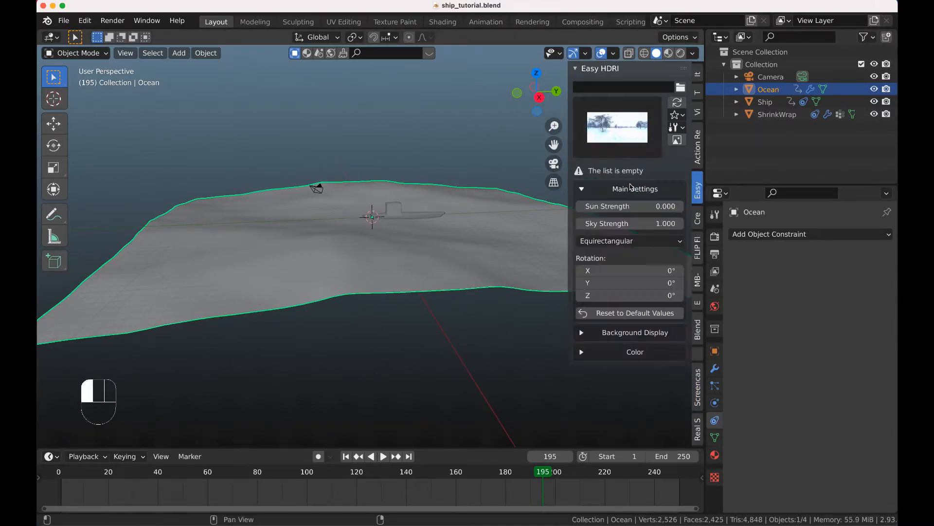
left_click(681, 88)
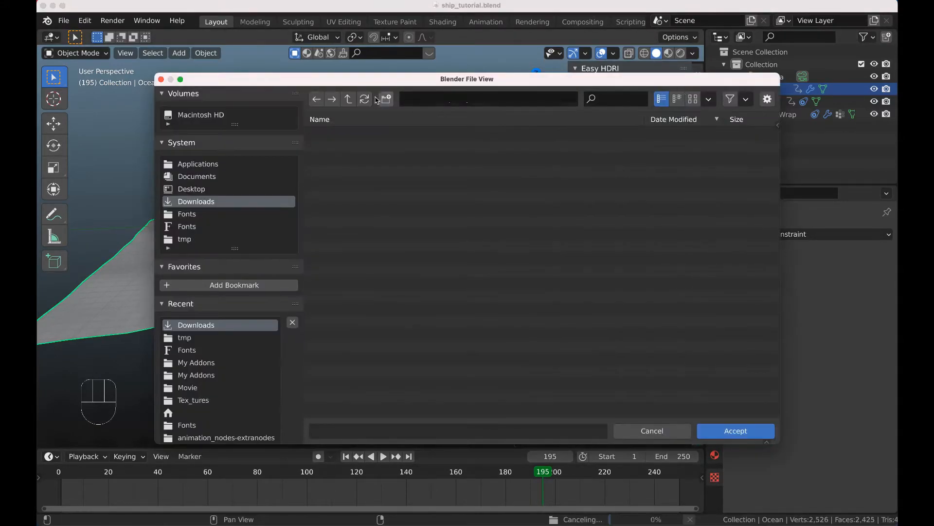
left_click(732, 431)
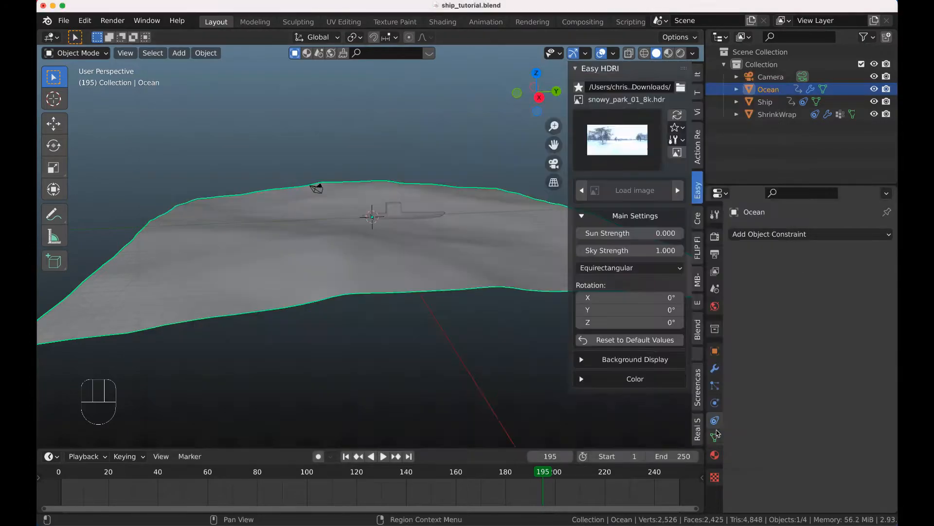
Choose ulmer_muenster_8k.hdr as the world environment and show the viewport in rendered shading
left_click(602, 147)
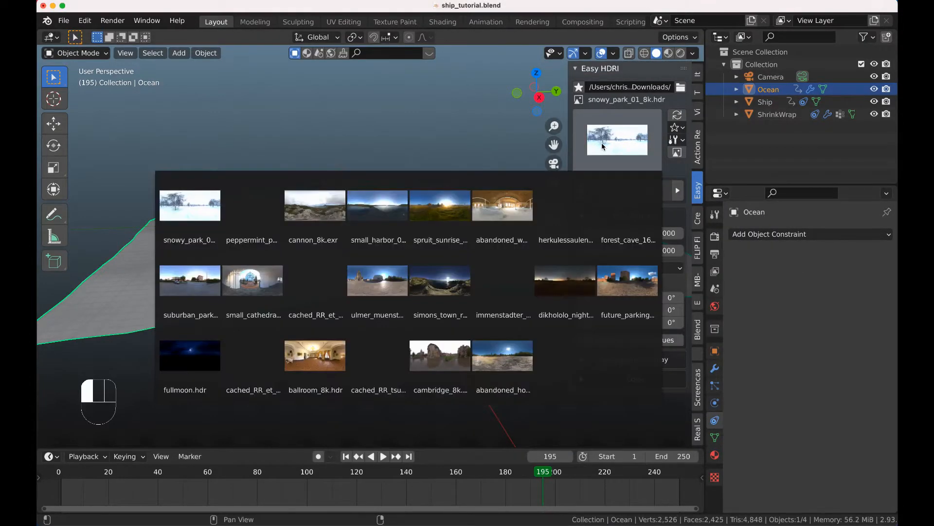
left_click(387, 280)
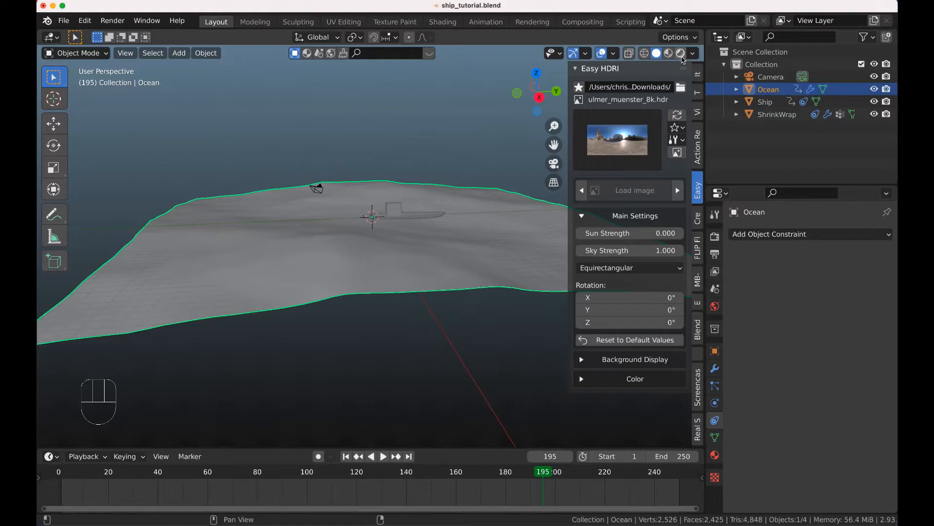
left_click(681, 55)
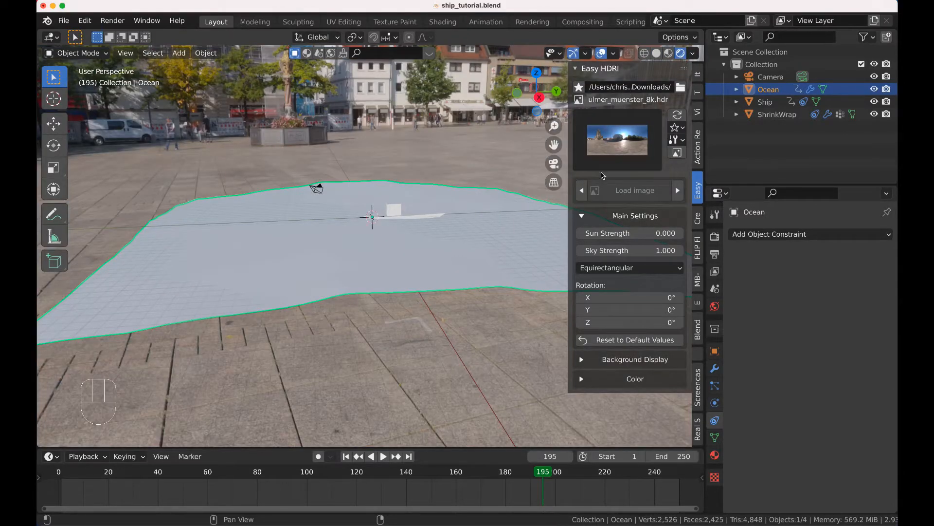
key("n")
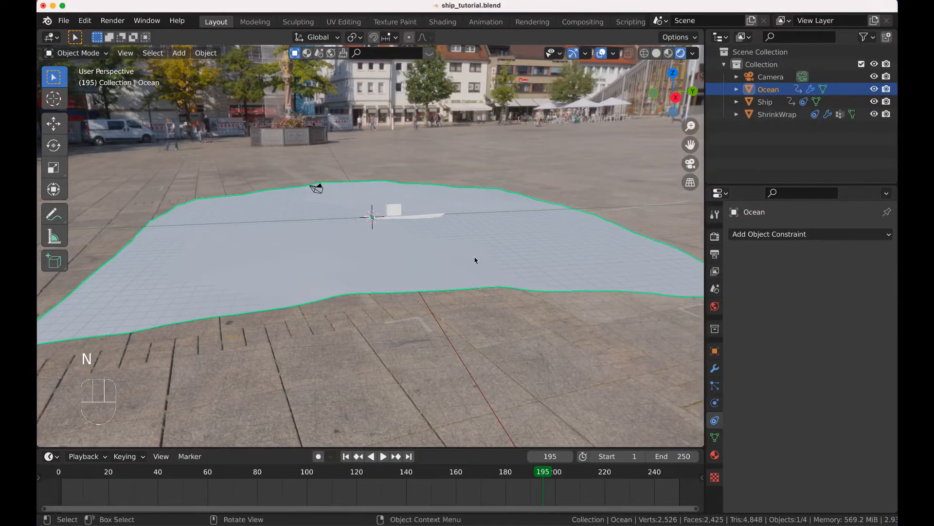
scroll(415, 279, "down", 5)
scroll(415, 277, "up", 2)
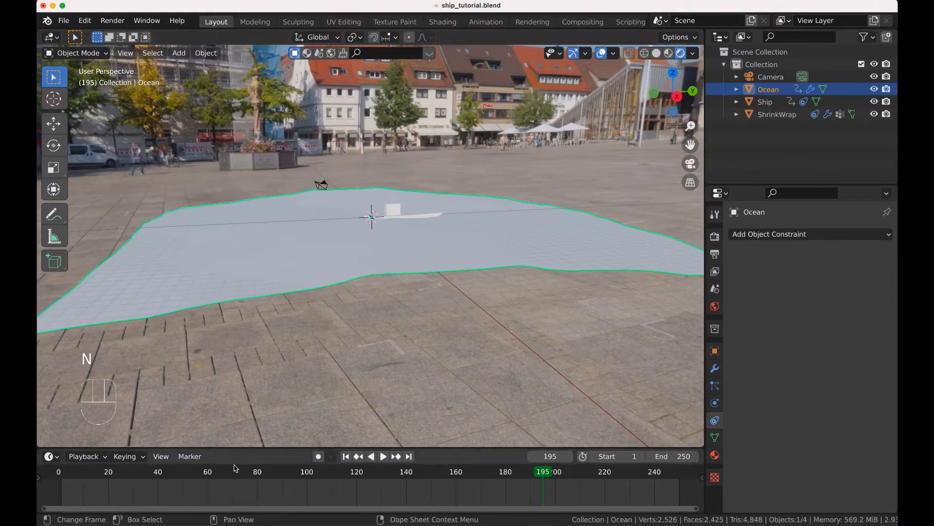
Turn the timeline area into an enlarged Shader Editor and create a new material for the Ocean
left_click(52, 456)
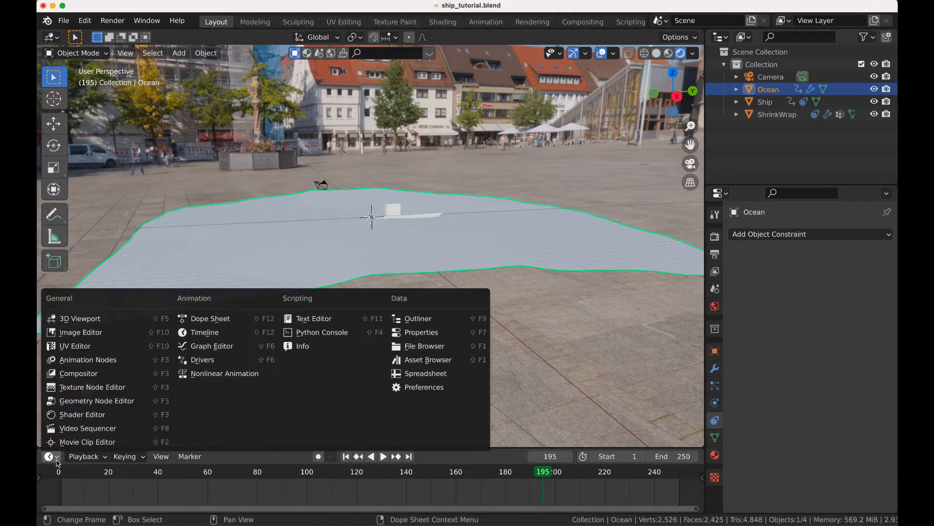
left_click(82, 414)
left_click_drag(494, 448, 494, 283)
left_click(404, 290)
scroll(292, 442, "up", 6)
scroll(292, 446, "up", 3, "super")
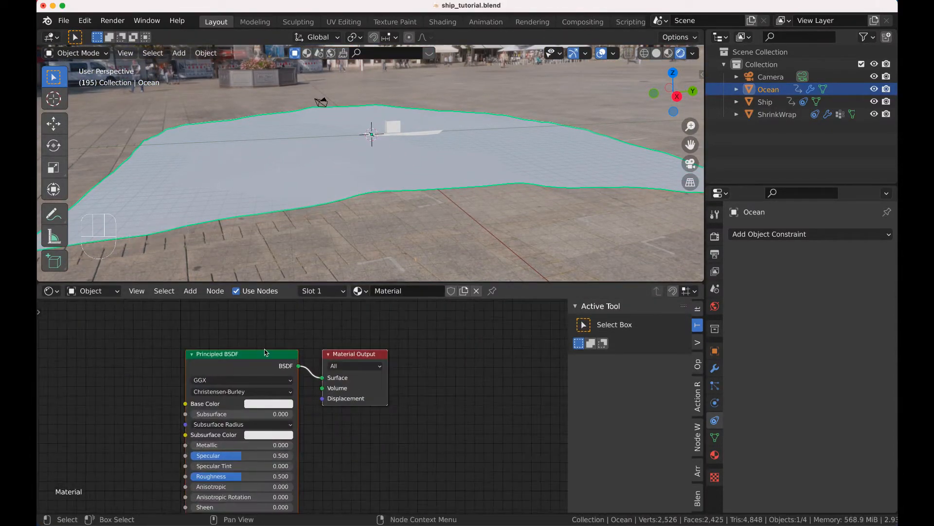
Replace the Ocean material's Principled BSDF with a Glass BSDF connected to the output's Surface, and briefly play the animation
key("x")
key("shift+a")
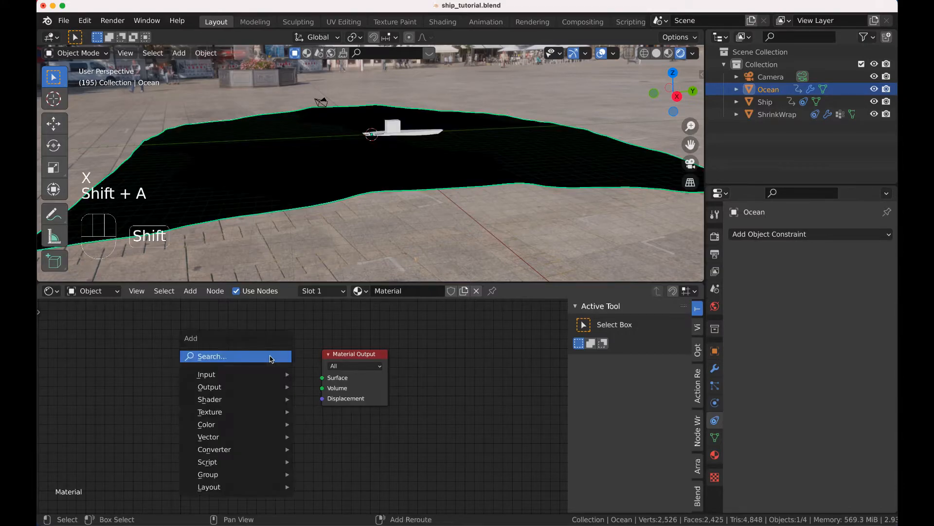
mouse_move(271, 399)
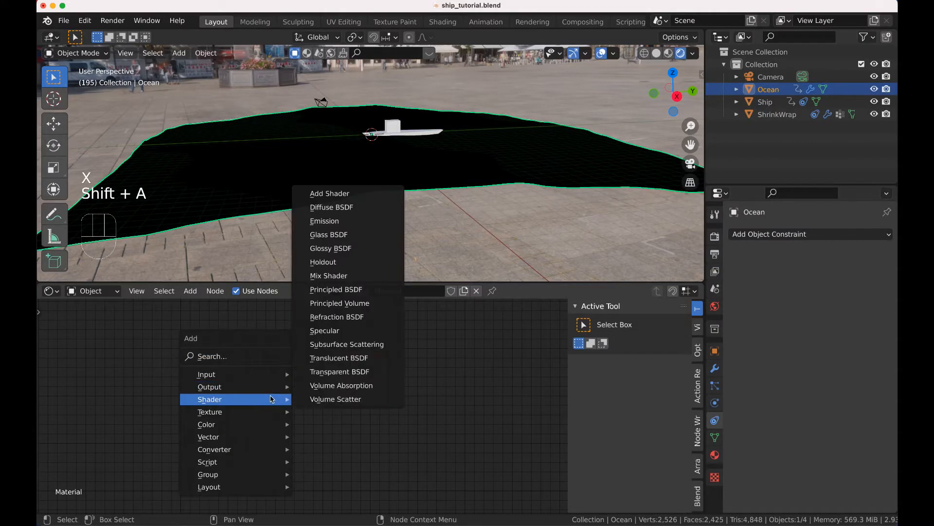
left_click(329, 235)
left_click(263, 345)
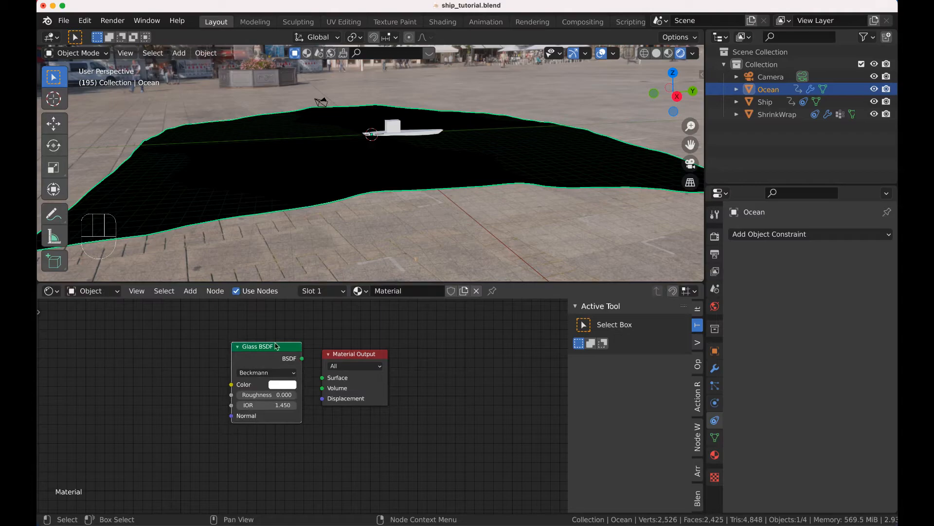
left_click_drag(302, 359, 322, 378)
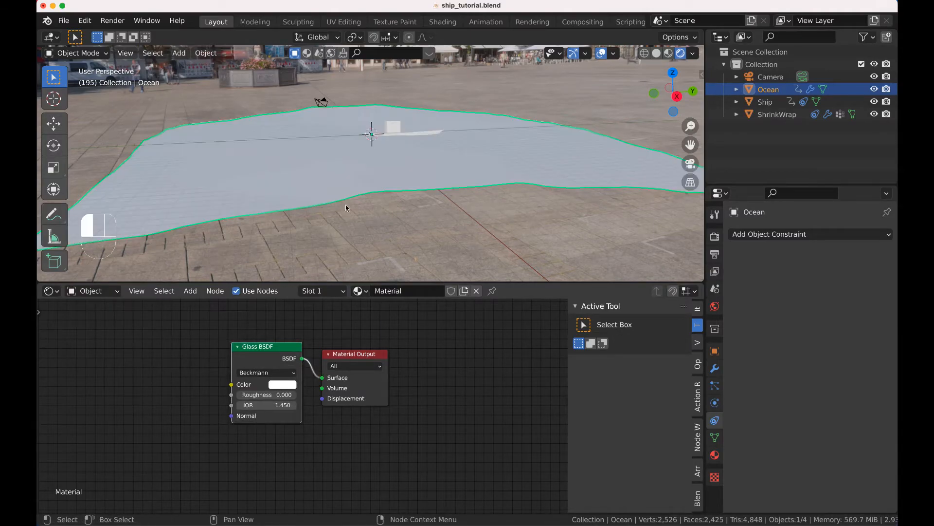
key("space")
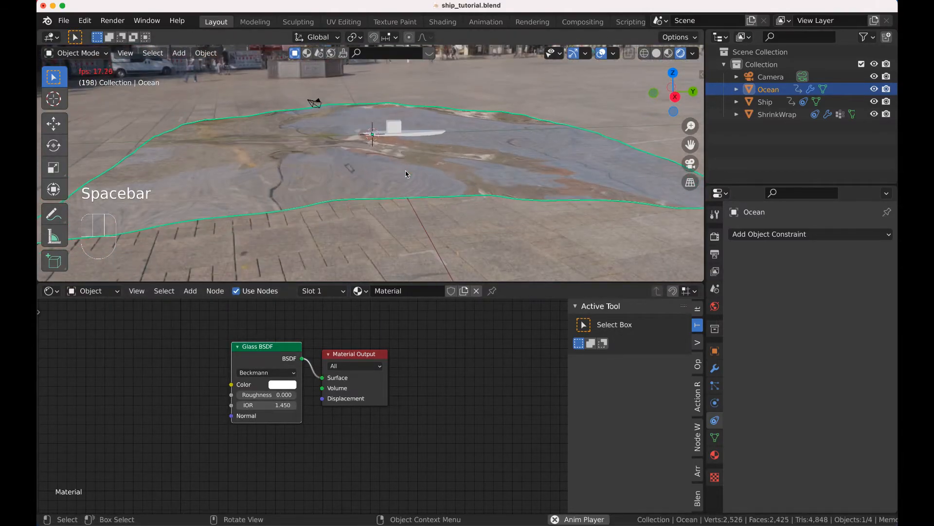
key("space")
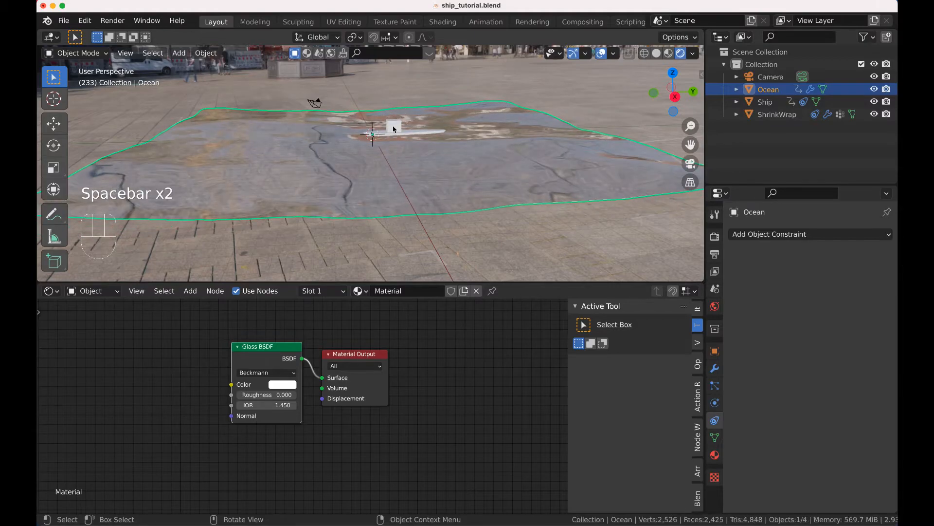
Give the ship a new material with an orange base color, metallic 0.931 and roughness 0.248
left_click(428, 138)
left_click(715, 453)
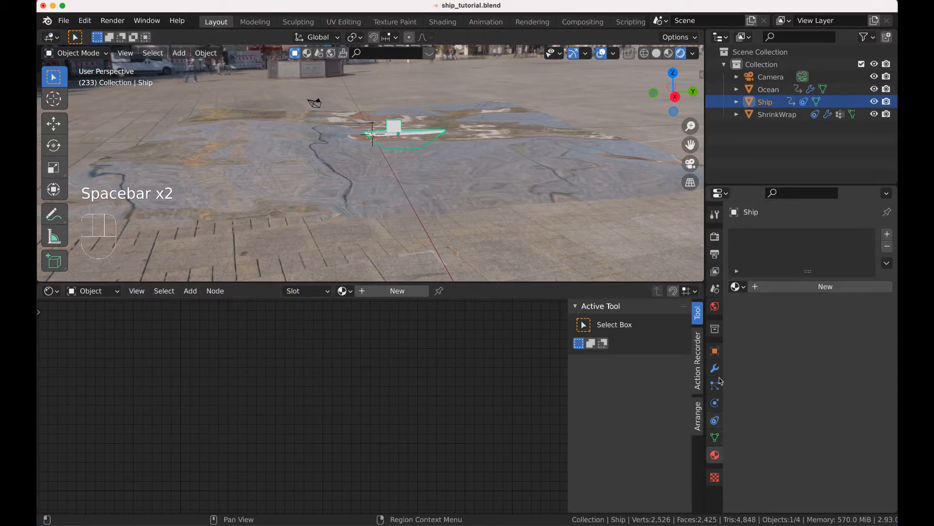
left_click(784, 288)
left_click(832, 413)
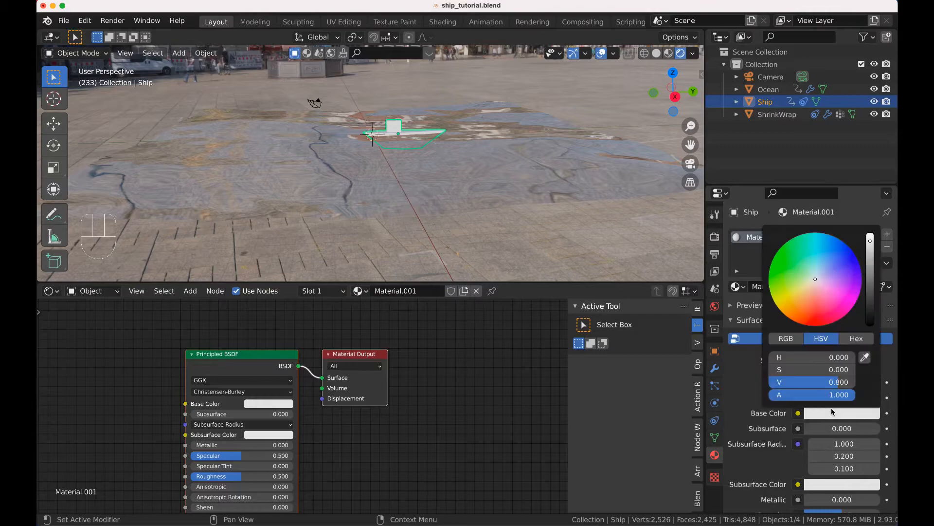
left_click(800, 312)
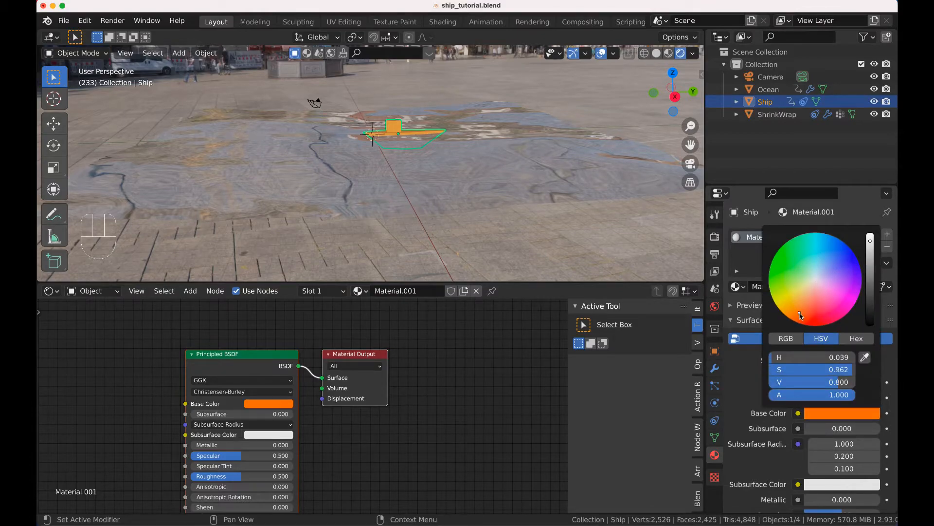
left_click_drag(827, 499, 864, 499)
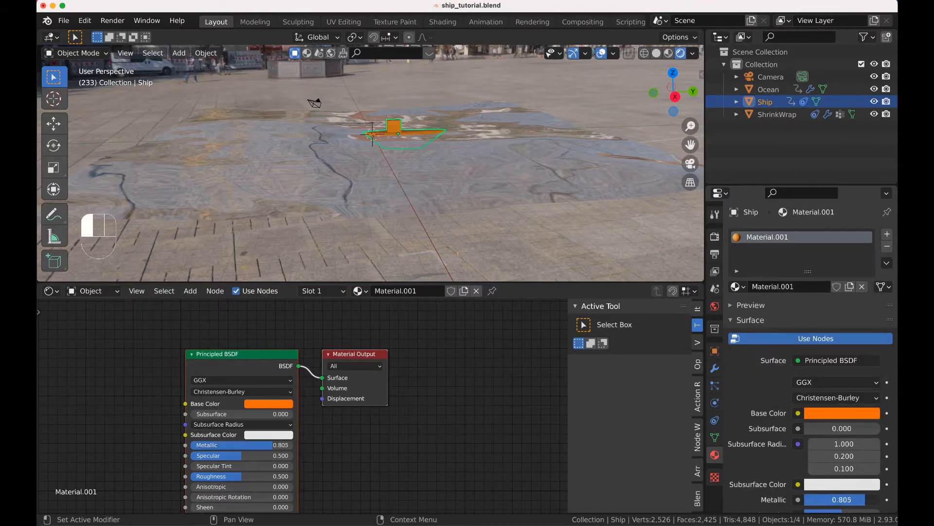
scroll(834, 453, "down", 5)
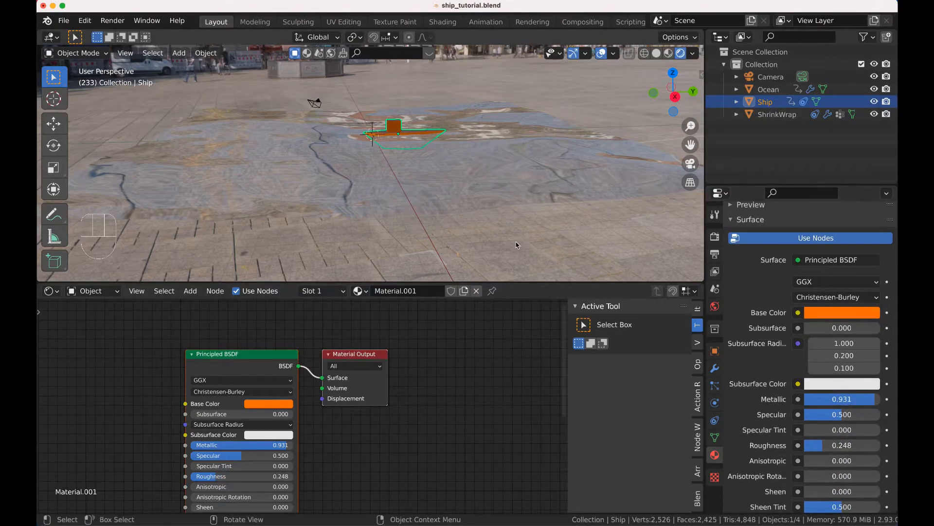
Play the animation to check how the orange ship moves on the glass ocean, and keep the ship selected
key("space")
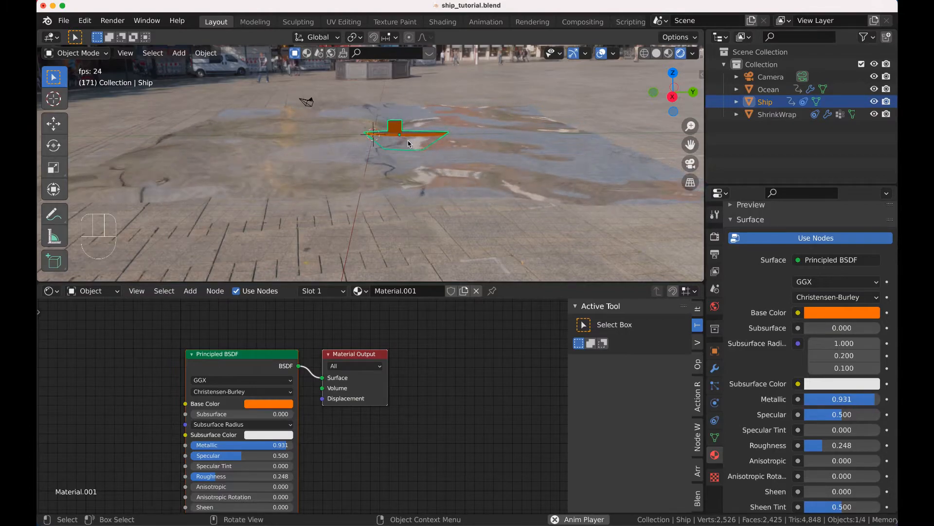
key("space")
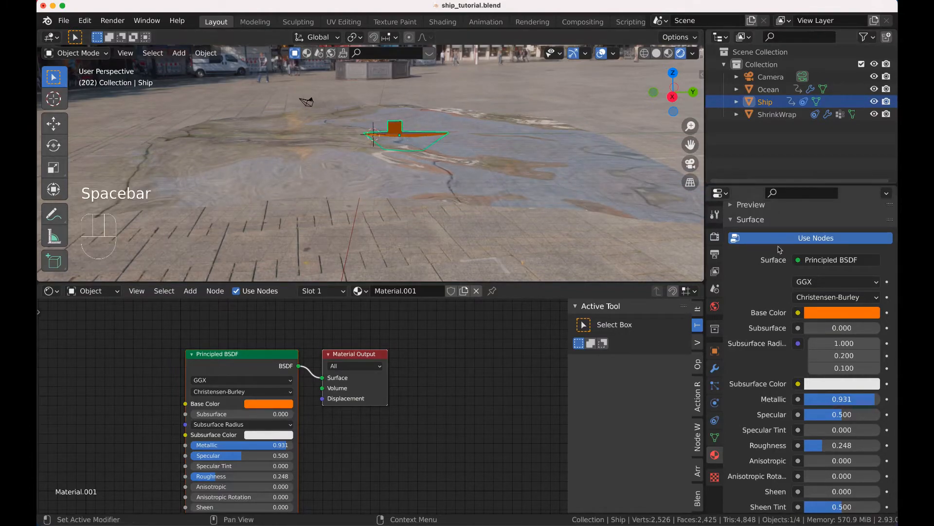
left_click(405, 137)
left_click(397, 130)
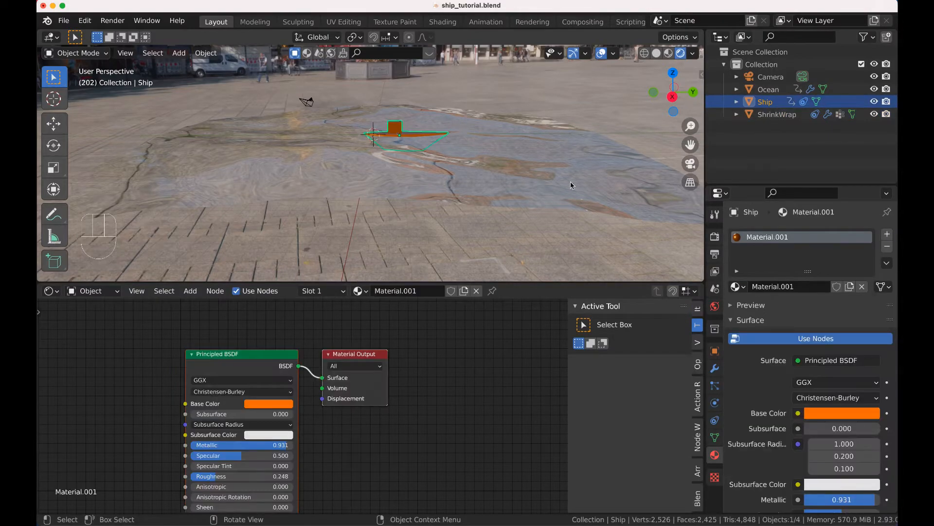
Add a Copy Rotation constraint to the ship, targeting ShrinkWrap with the vertex group Group
left_click(720, 419)
left_click(735, 256)
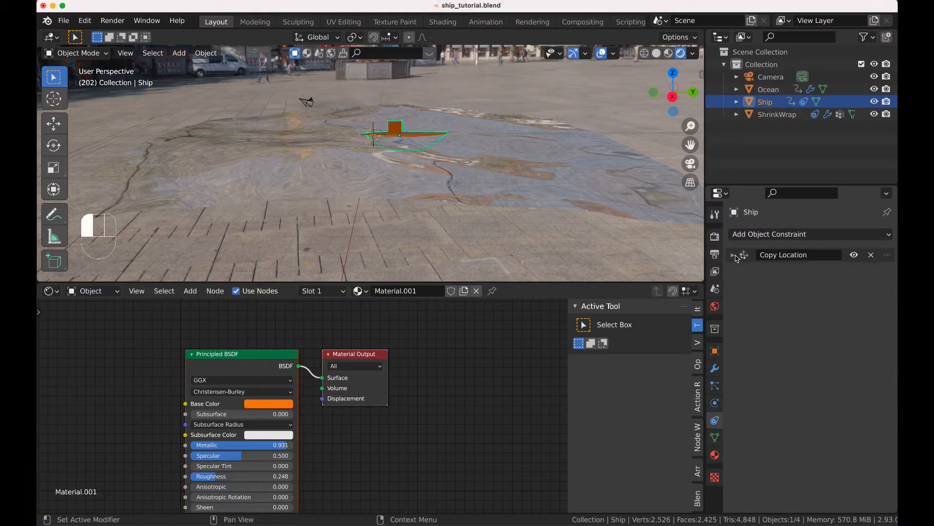
left_click(758, 235)
left_click(678, 283)
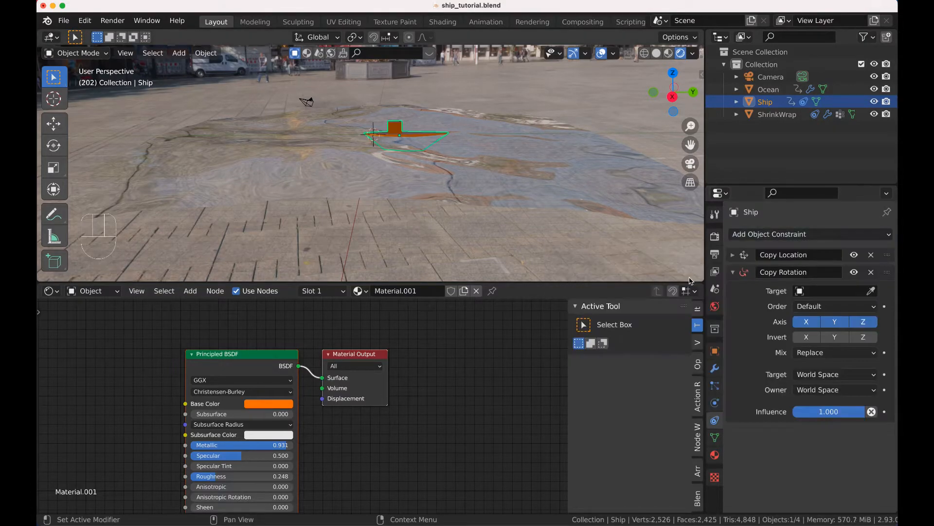
left_click(796, 291)
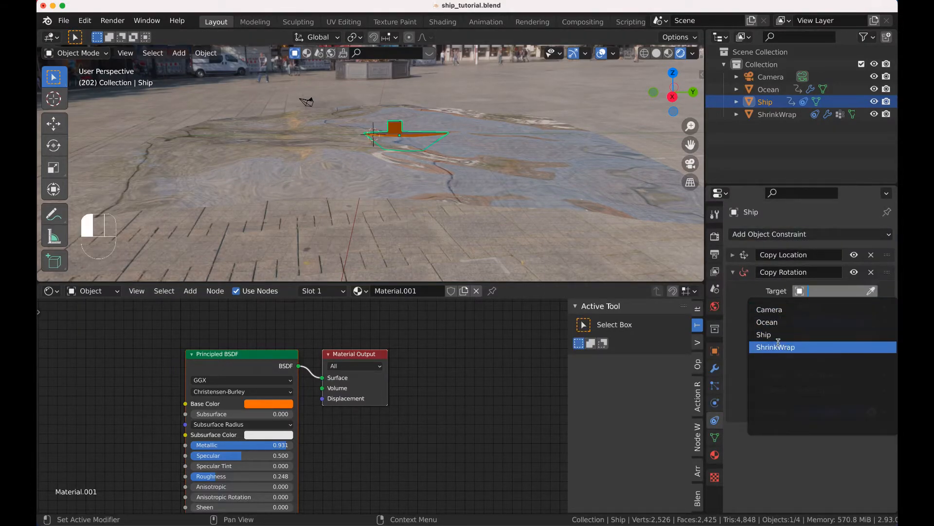
left_click(780, 346)
left_click(801, 308)
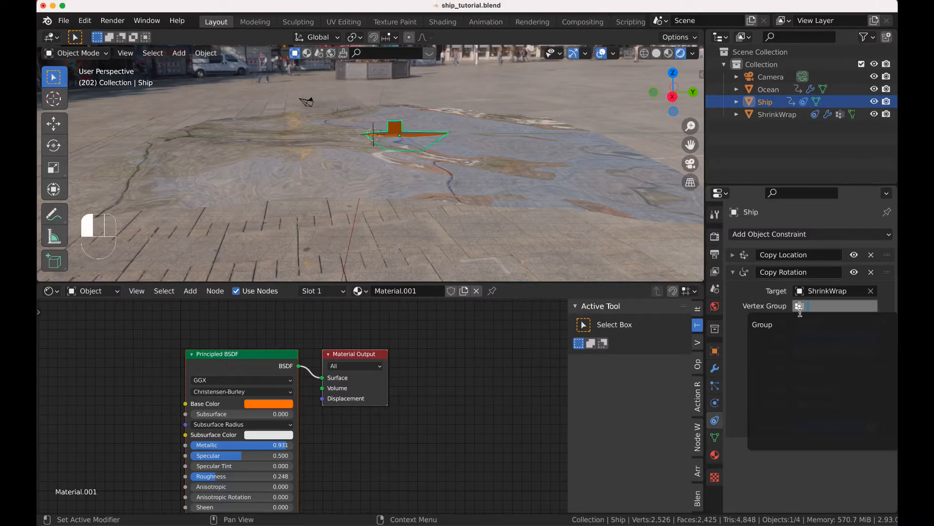
left_click(782, 328)
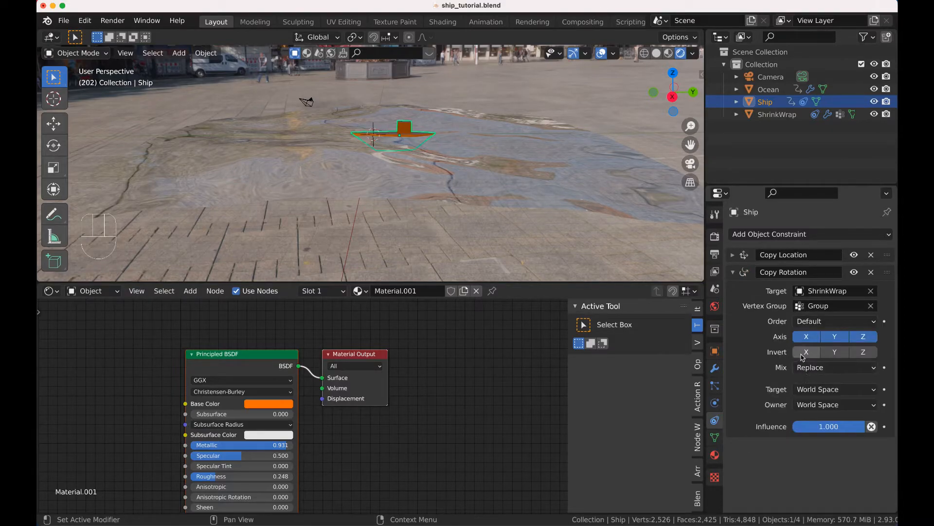
Play the animation to check the ship's orientation on the waves, and return to the first frame
key("space")
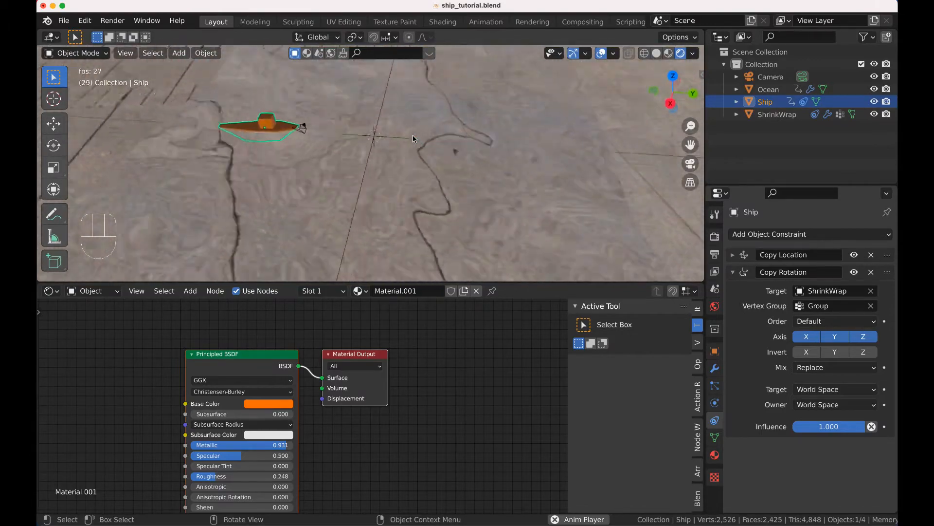
key("space")
key("space")
key("space")
key("shift+Left")
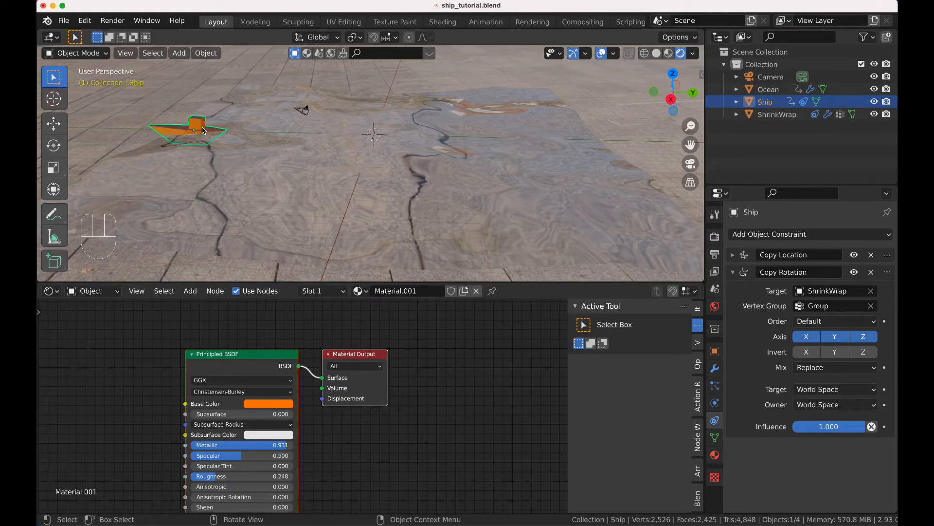
Rotate the ship's entire mesh 180° about the global Z axis in Edit Mode, and return to Object Mode
key("Tab")
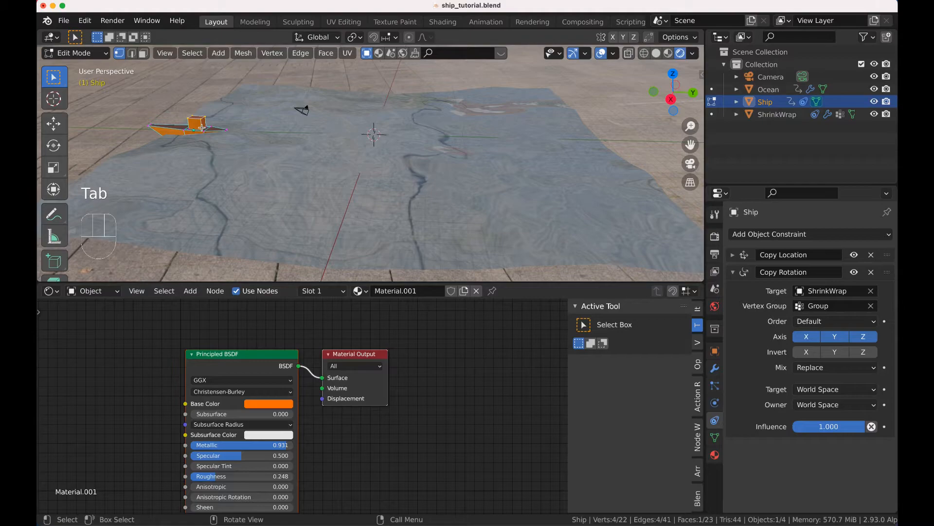
key("a")
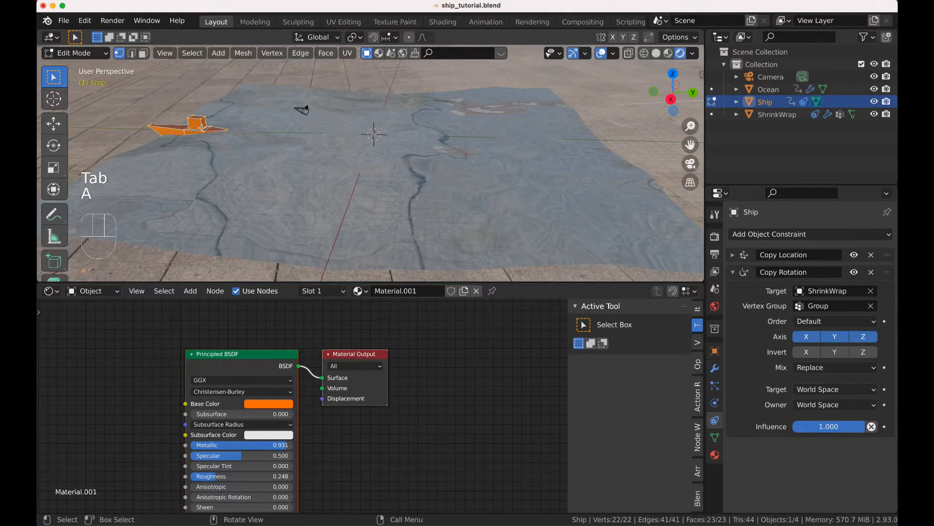
key("r")
key("z")
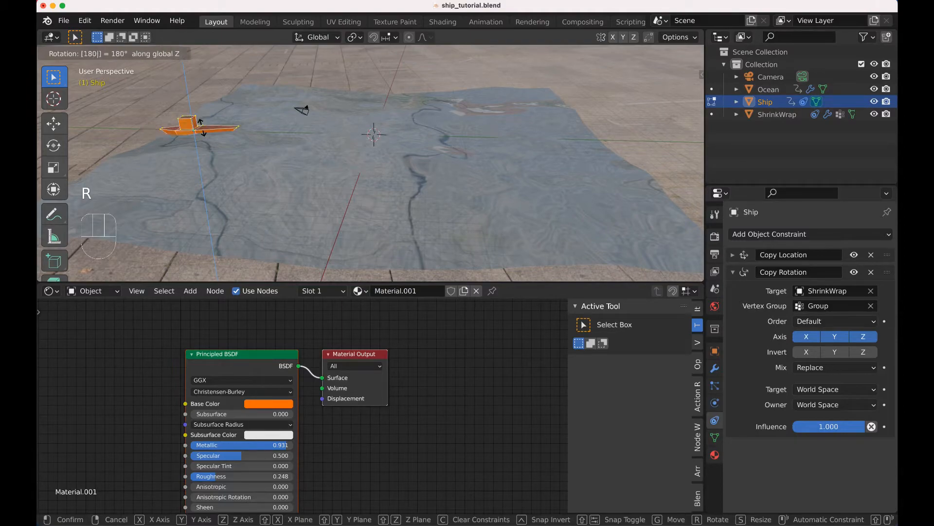
left_click(201, 127)
key("Tab")
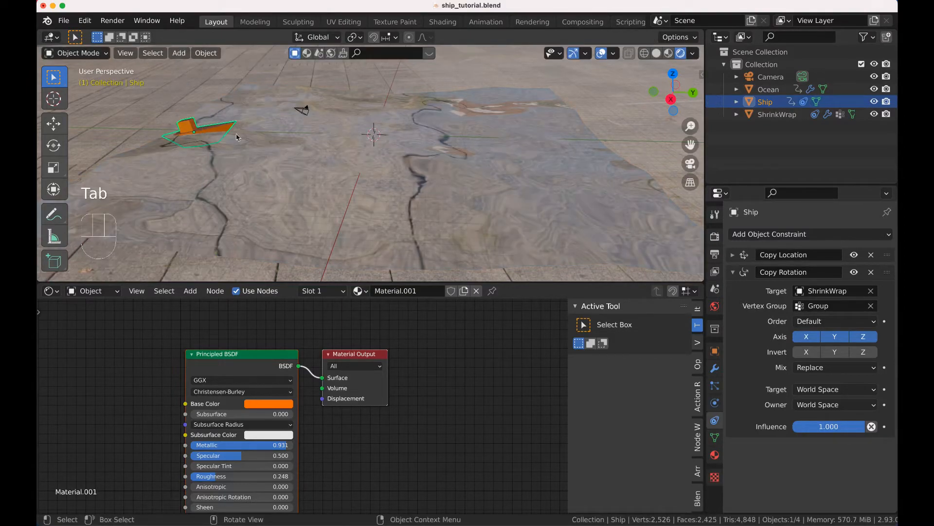
Play the animation to check the turned ship's travel and how deep it sits in the water
key("space")
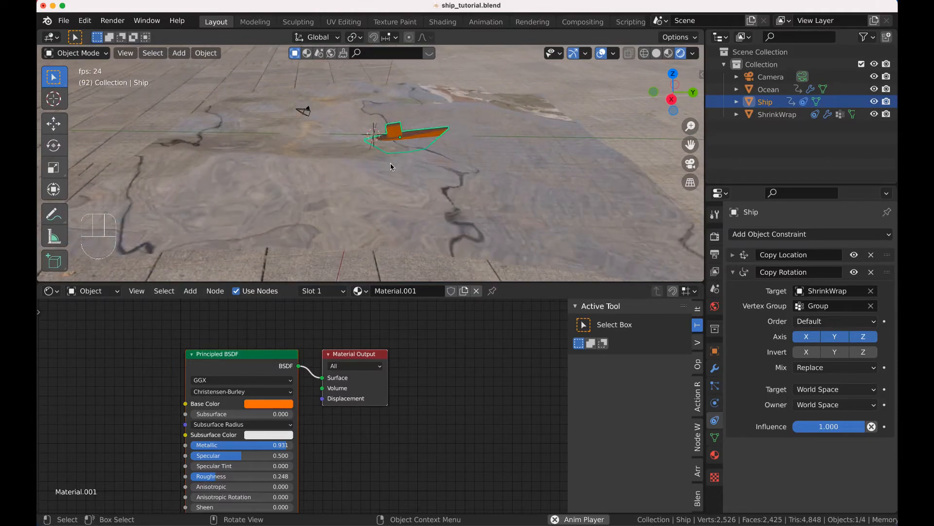
key("space")
key("space")
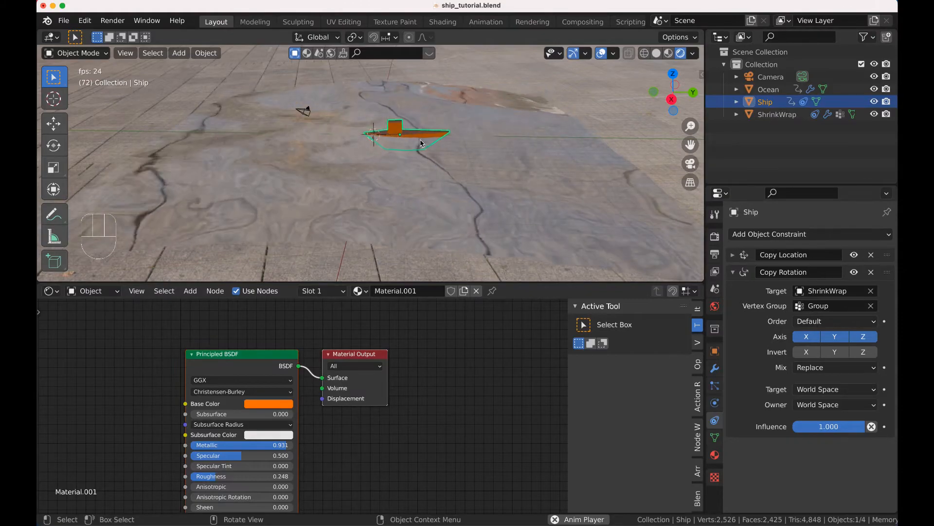
key("space")
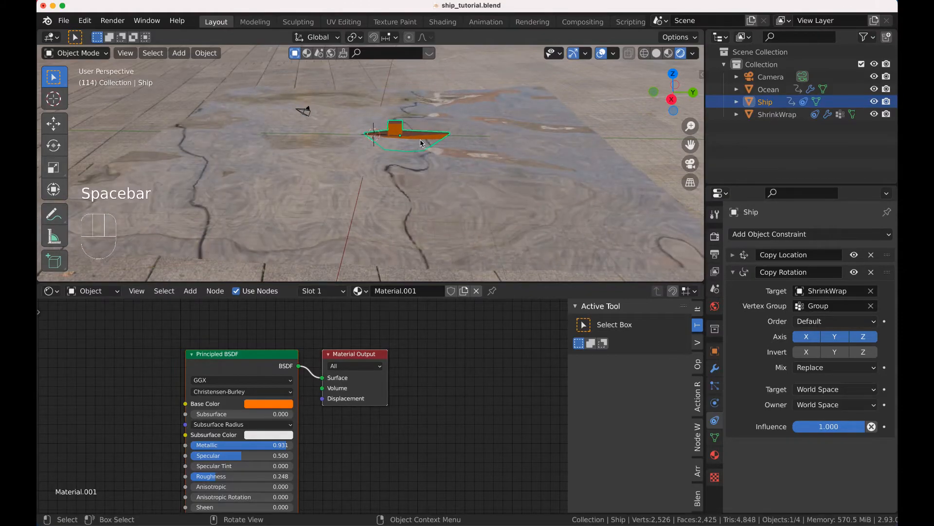
Raise the ship's entire mesh about 0.51 m along the global Z axis in Edit Mode, and return to Object Mode
key("Tab")
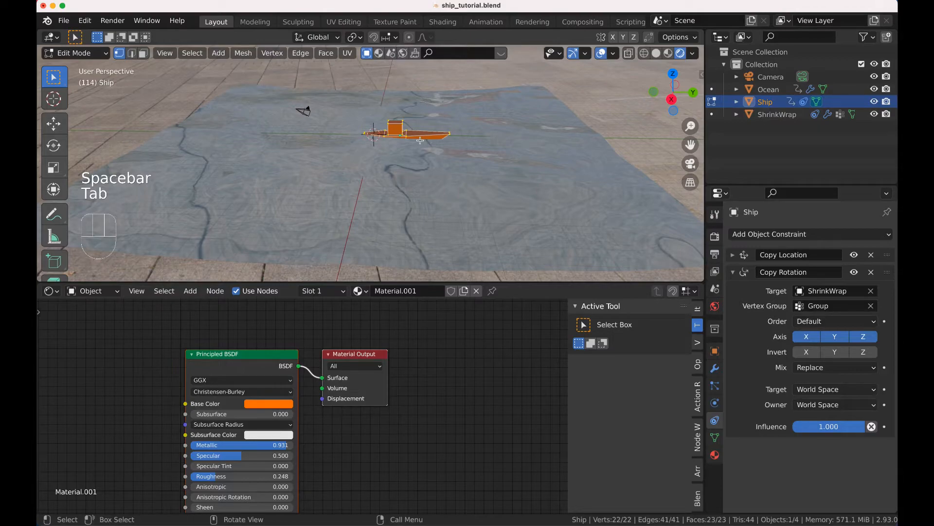
key("z")
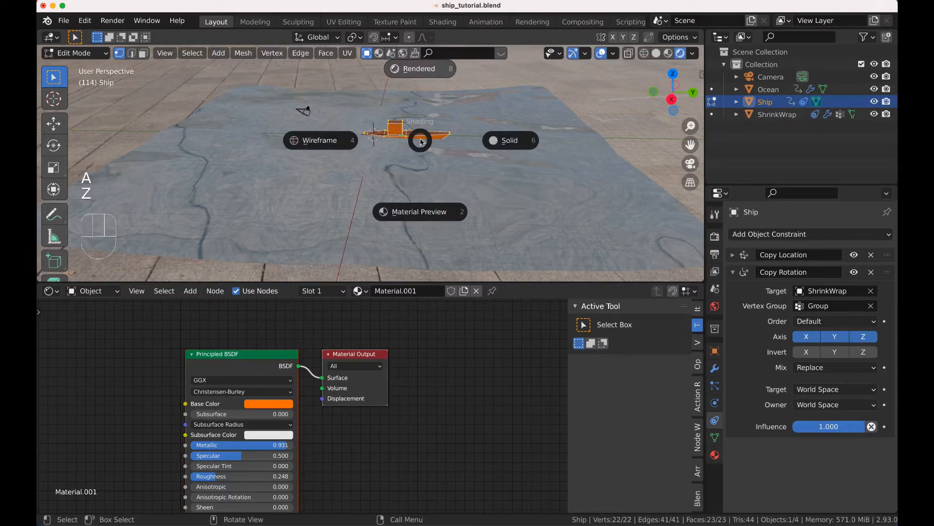
key("Escape")
key("g")
key("z")
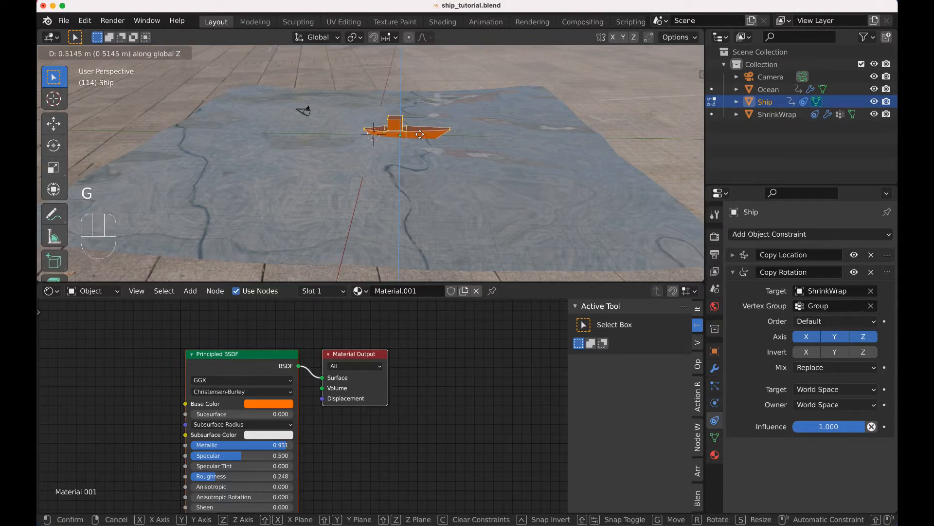
left_click(420, 134)
key("Tab")
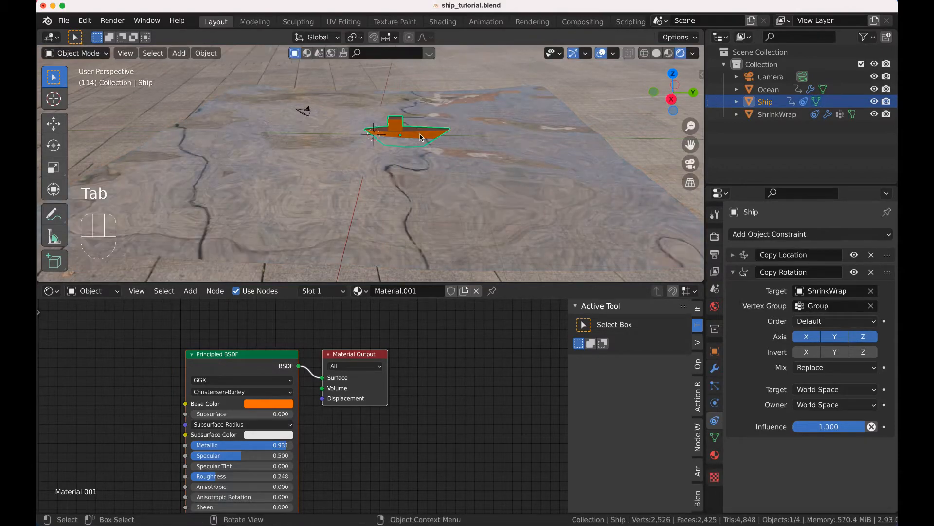
Replay the animation from the first frame to check how the raised ship floats, and stop it
key("shift+Left")
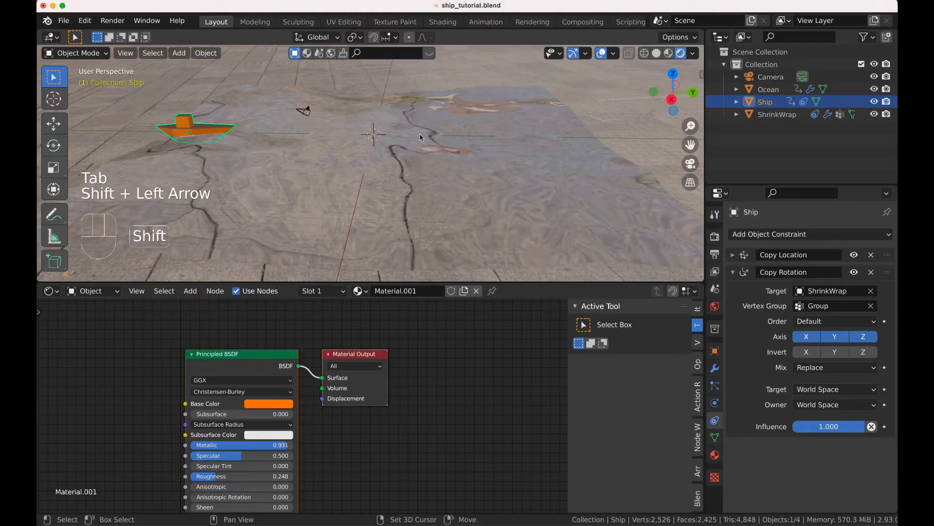
key("space")
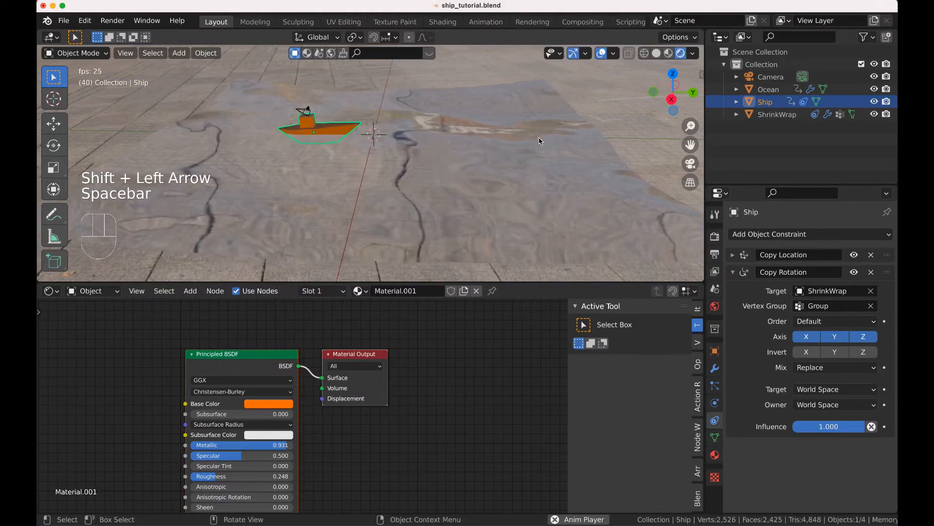
key("space")
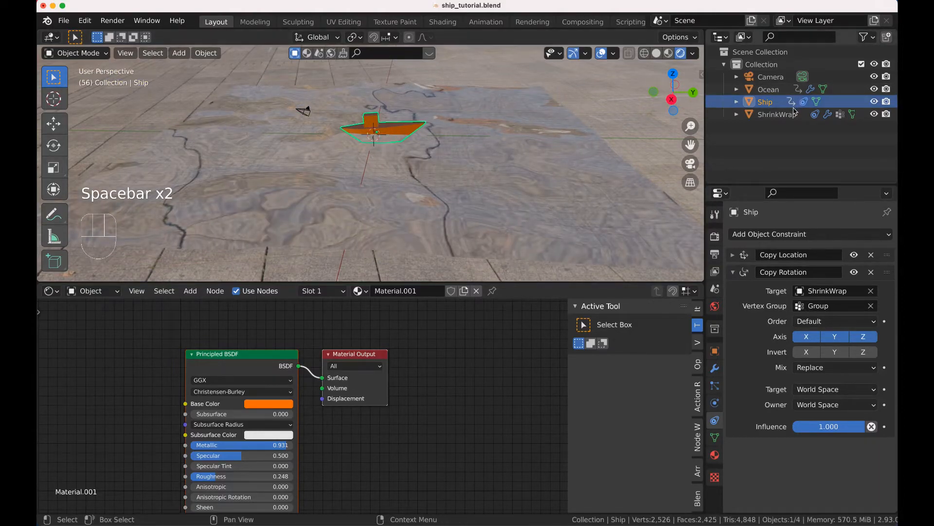
Select the ShrinkWrap plane and examine its size and position relative to the ship's hull
left_click(778, 115)
scroll(443, 184, "up", 10)
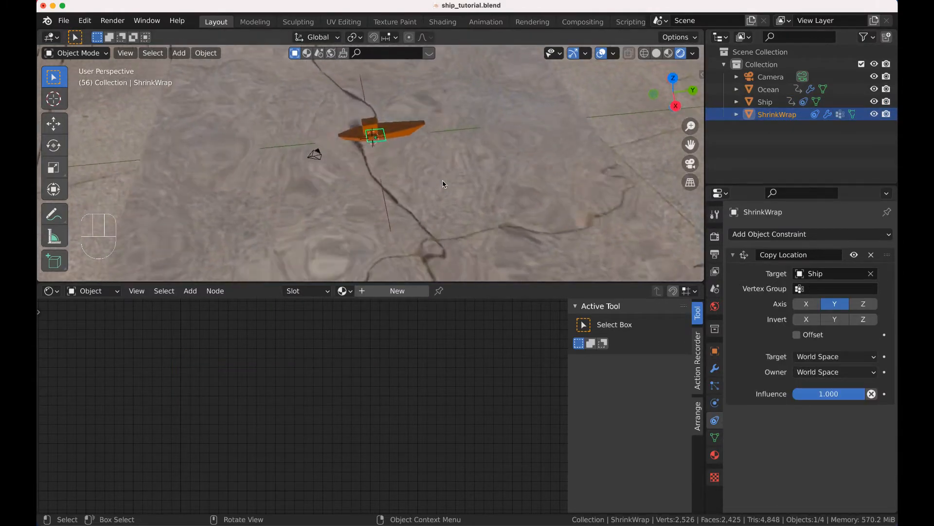
scroll(443, 184, "left", 5)
scroll(443, 184, "down", 8)
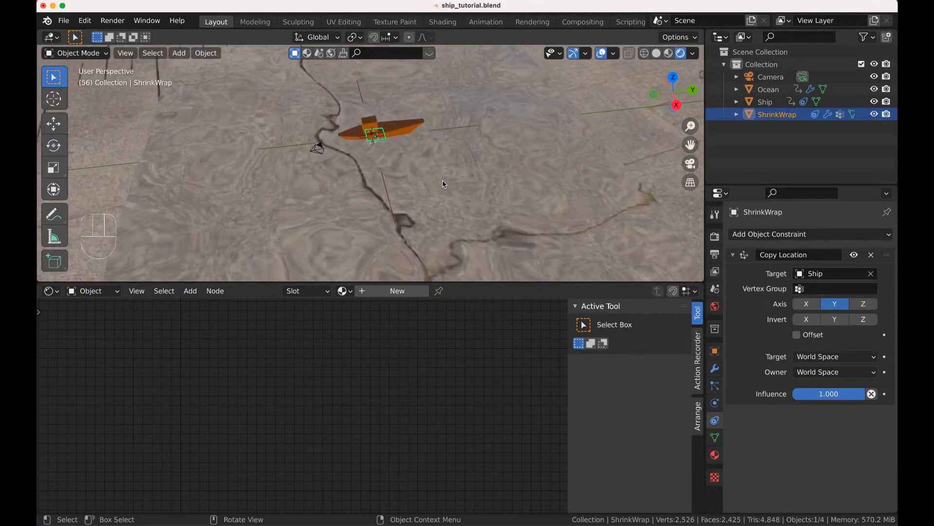
key("Tab")
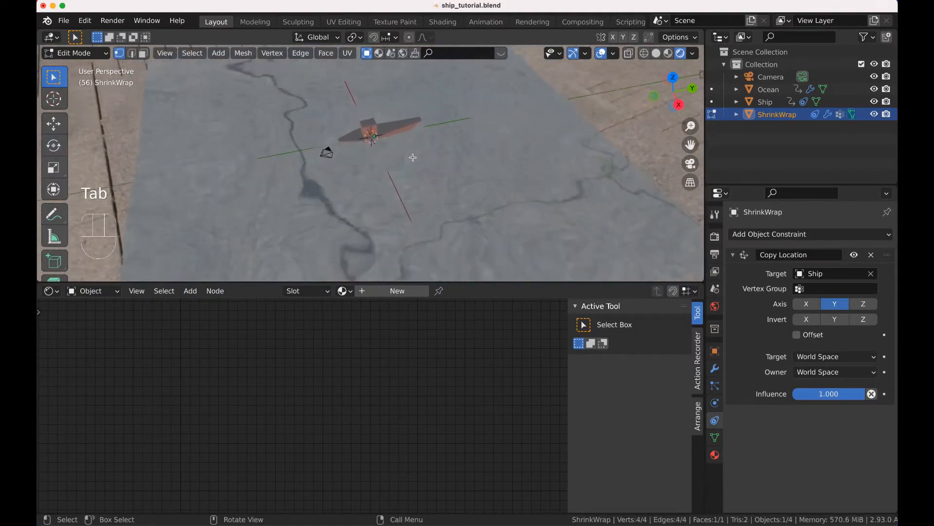
key("Tab")
scroll(414, 161, "up", 10)
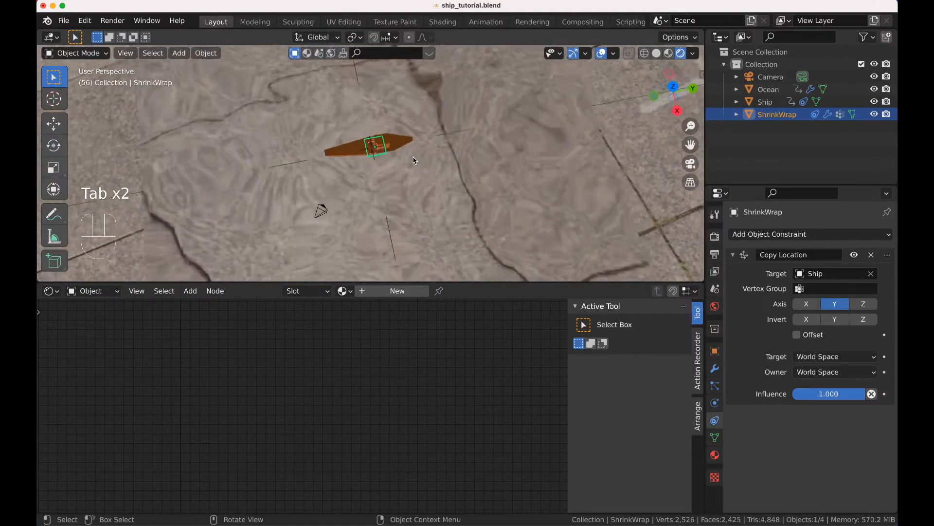
scroll(414, 160, "up", 5, "shift")
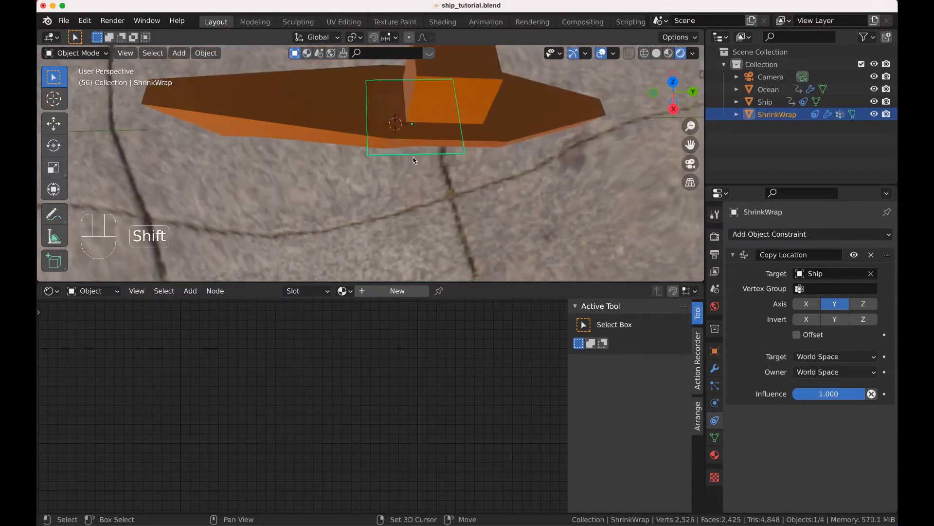
scroll(413, 161, "down", 10)
scroll(414, 161, "up", 10)
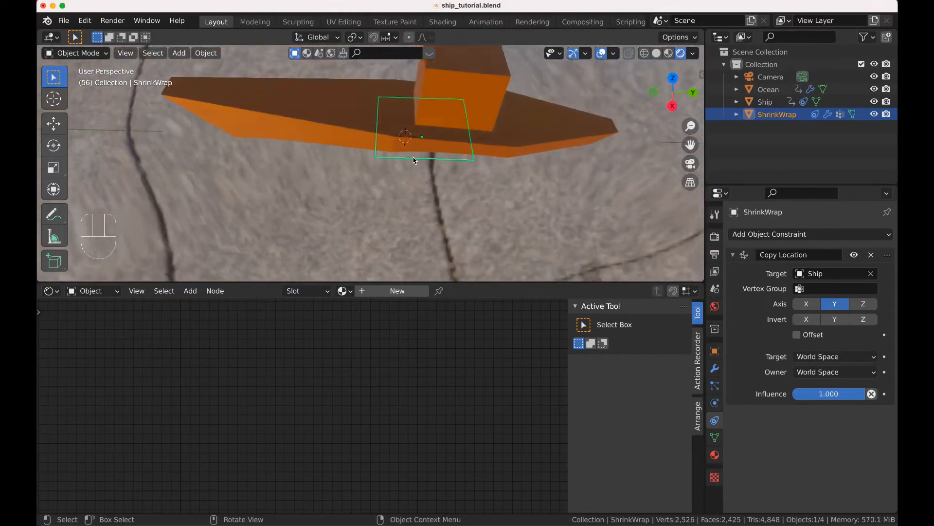
Move the ShrinkWrap plane's edge at its negative Y end about -1.04 m along the global Y axis
key("Tab")
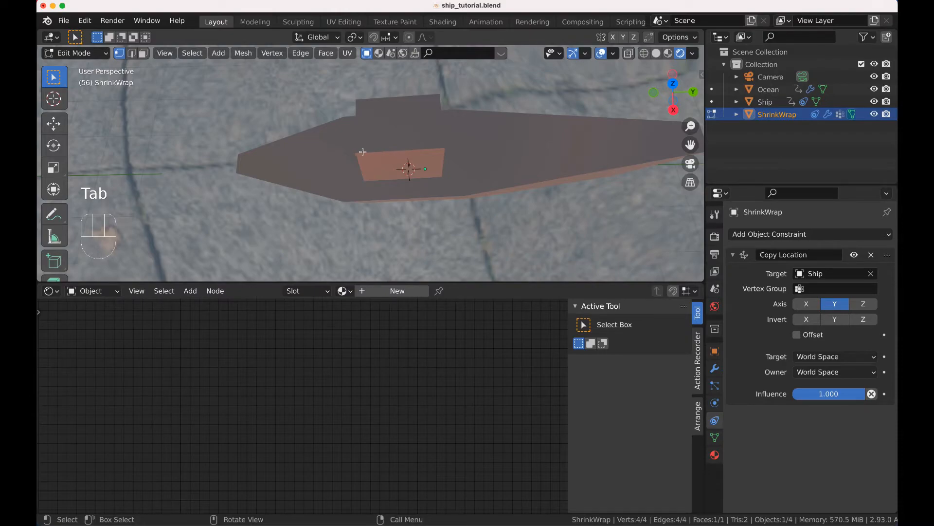
left_click(348, 146)
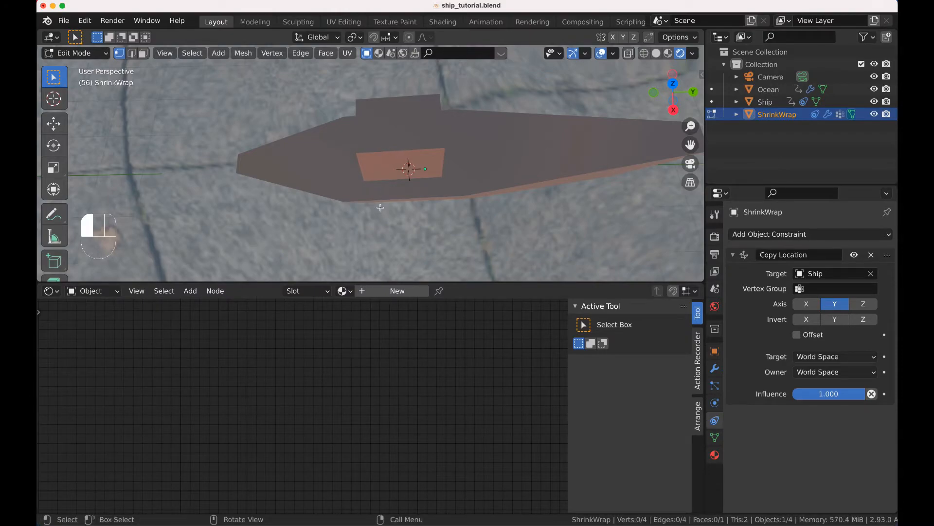
scroll(380, 207, "down", 10)
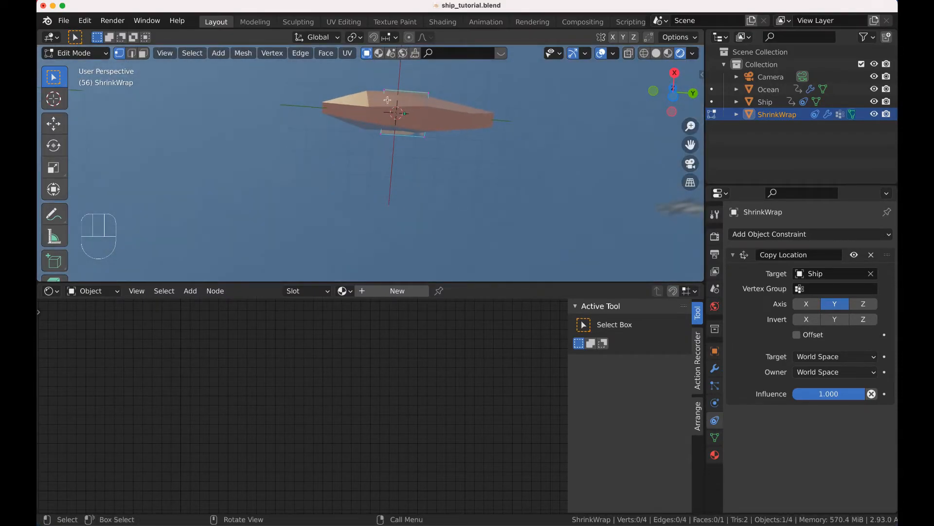
left_click_drag(378, 84, 383, 155)
key("g")
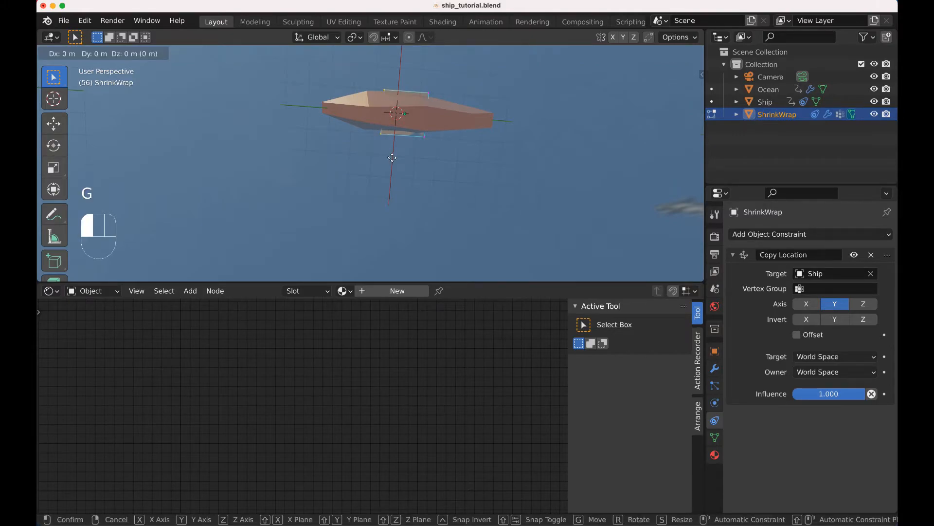
key("y")
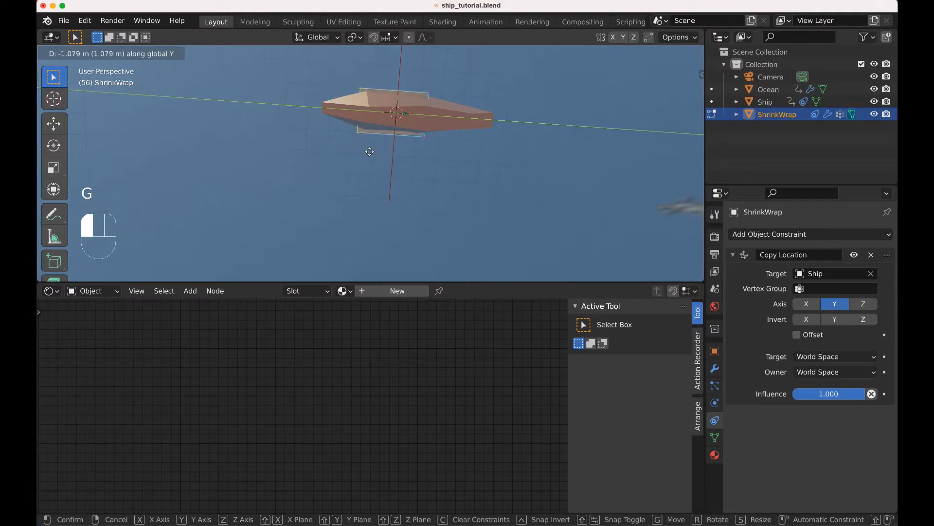
left_click(370, 151)
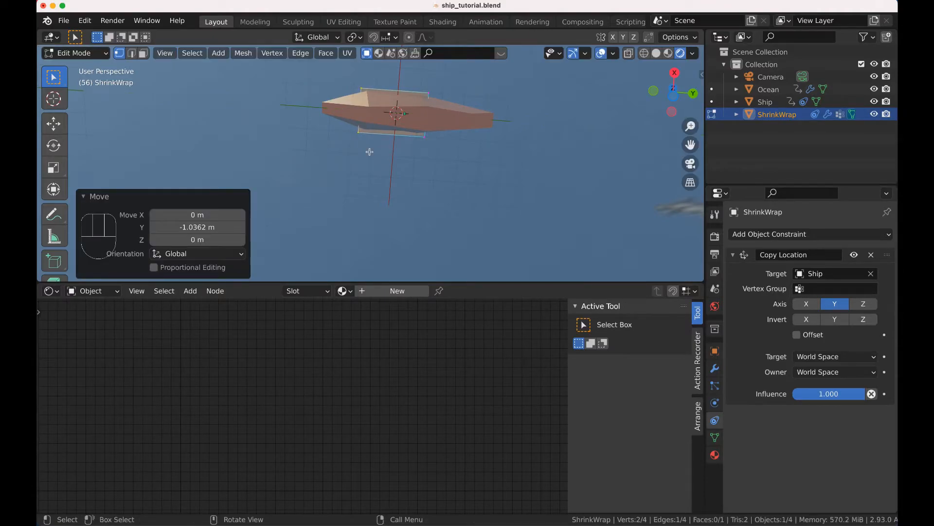
Scale the ShrinkWrap plane's negative Y edge to 0.634 and move its opposite edge about 1.72 m in the positive Y direction
key("s")
left_click(364, 137)
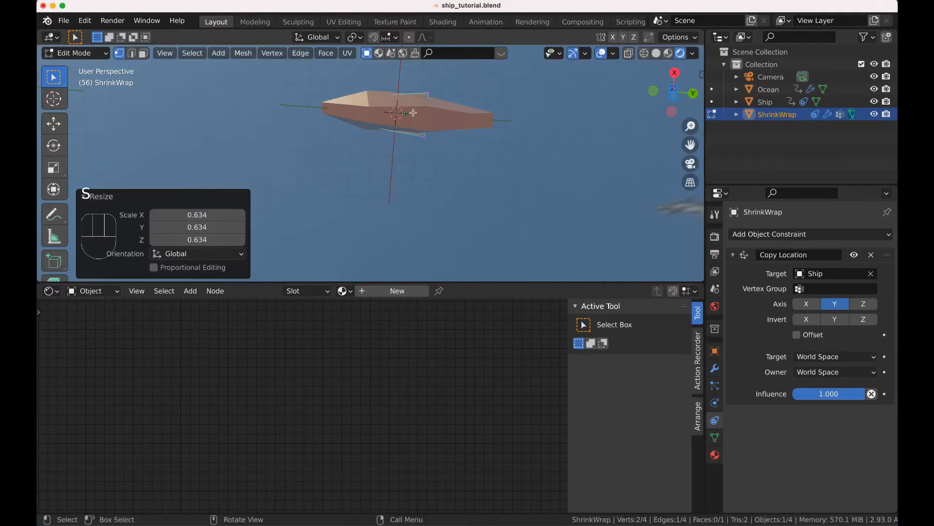
left_click(429, 93)
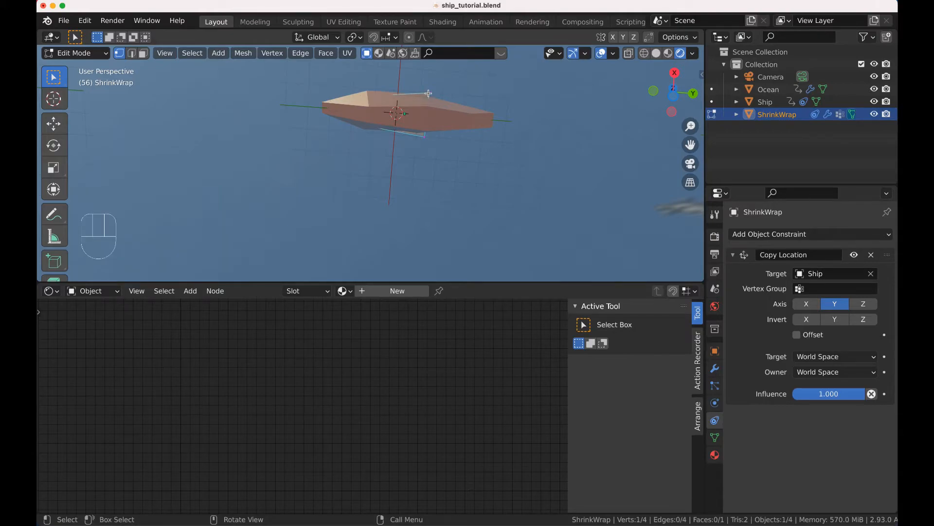
left_click(433, 147, "shift")
key("g")
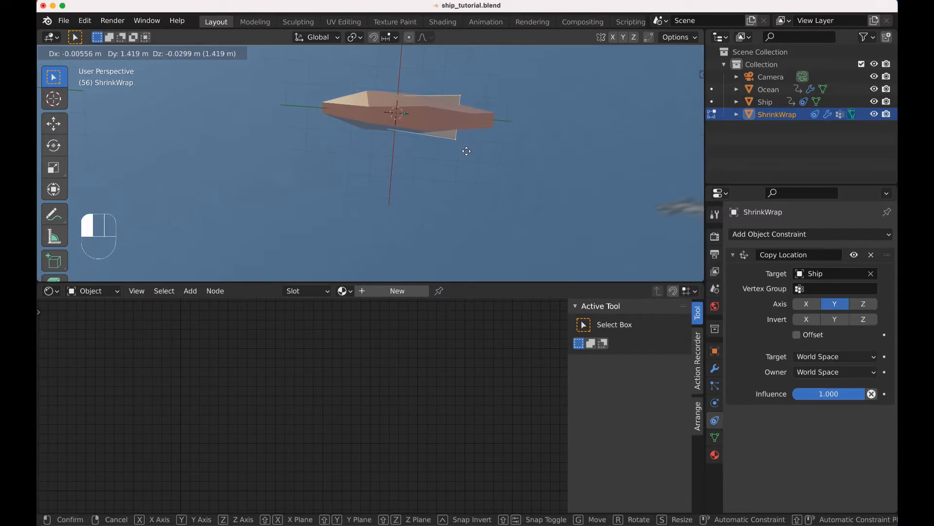
left_click(473, 150)
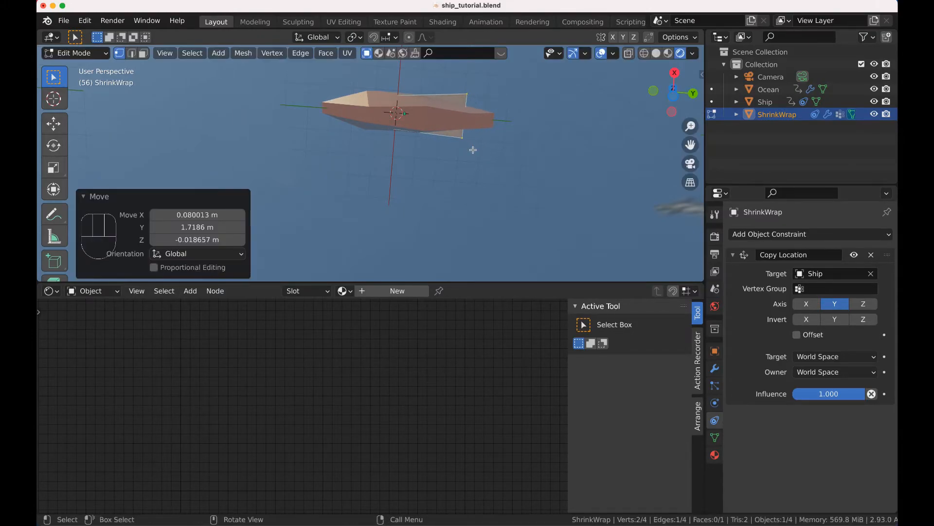
Scale the ShrinkWrap plane's positive Y edge to about 0.49 in Edit Mode, and return to Object Mode
key("s")
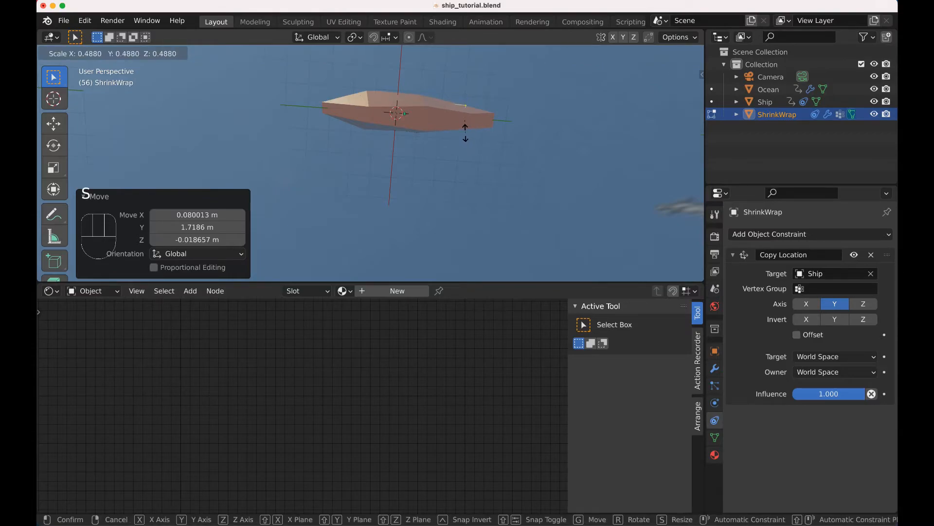
left_click(465, 133)
key("Tab")
Inspect the reshaped ShrinkWrap plane against the ship's hull, replay the animation from the first frame, and stop it
scroll(465, 133, "down", 5)
scroll(465, 132, "up", 5)
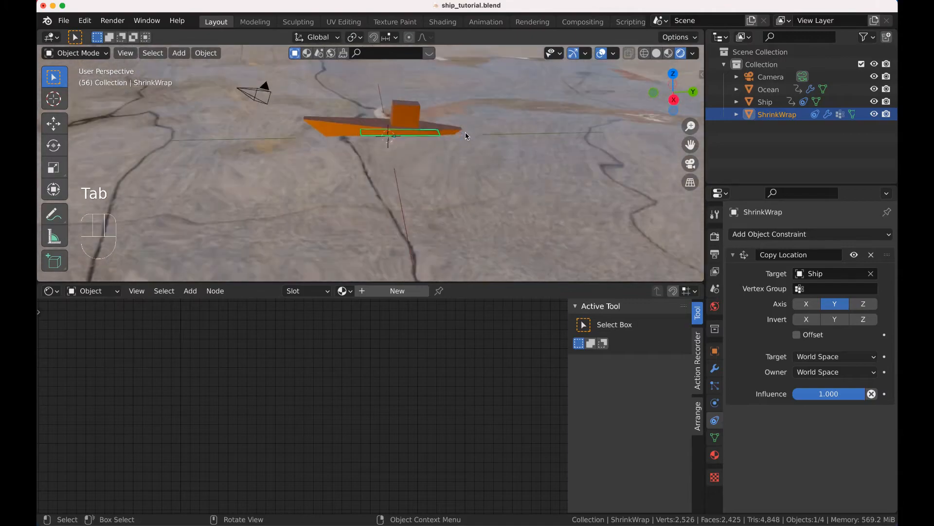
scroll(465, 133, "down", 5)
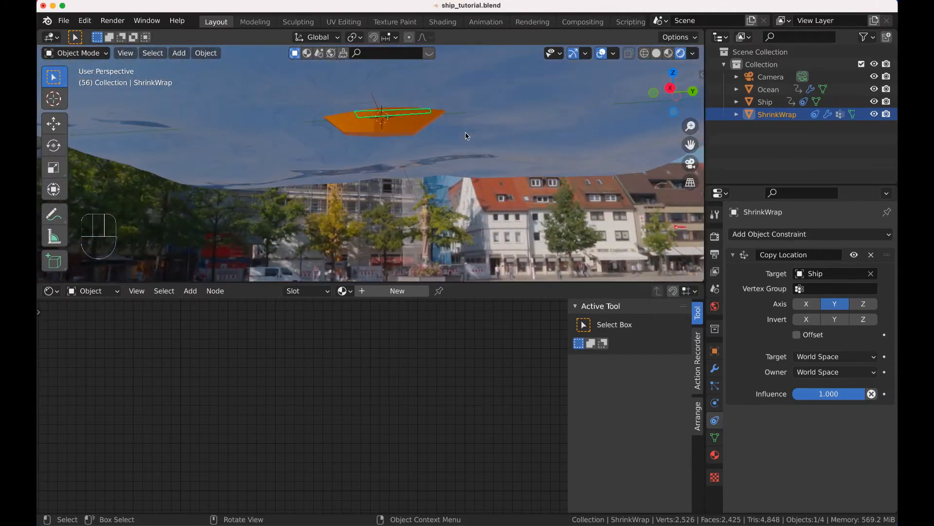
scroll(465, 132, "up", 4)
key("shift+Left")
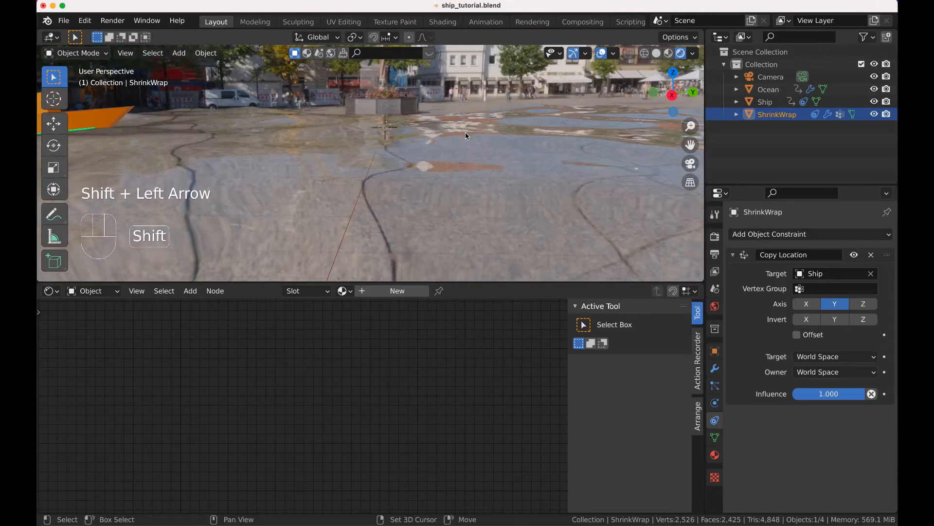
scroll(466, 133, "down", 5, "super")
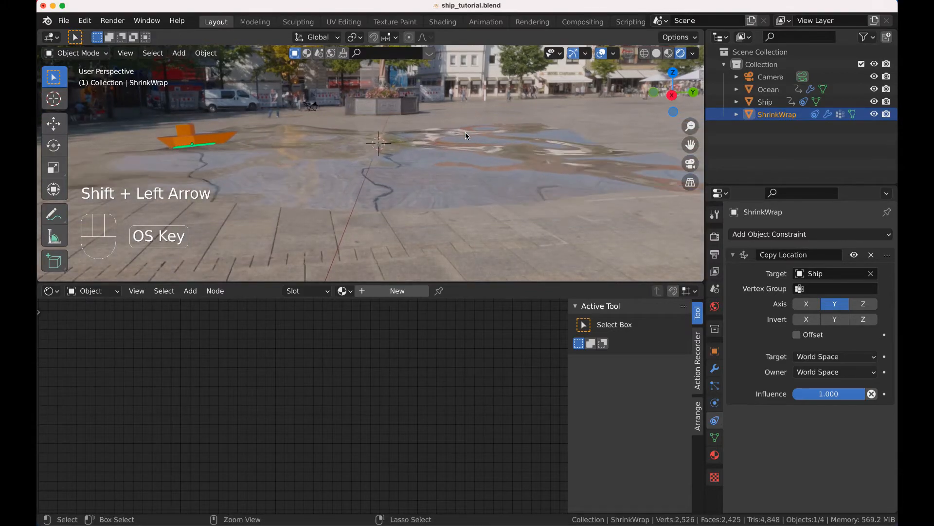
key("space")
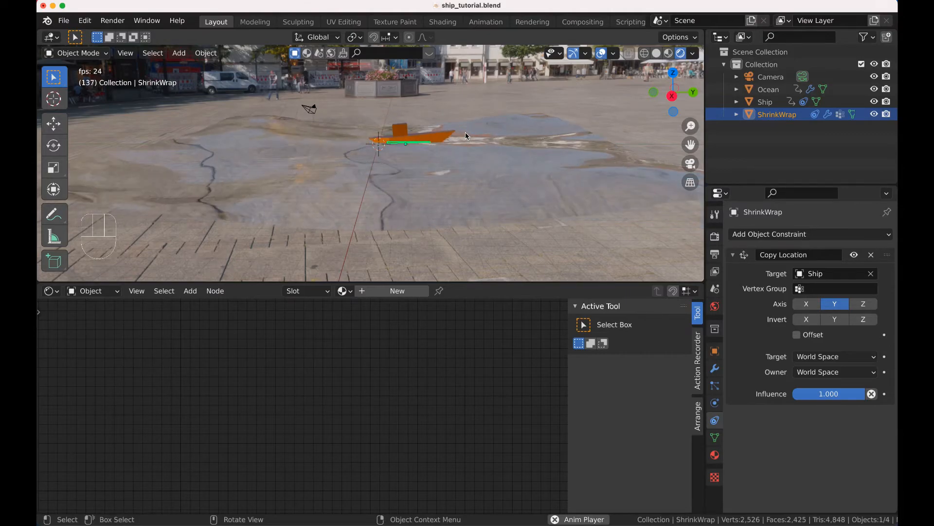
key("space")
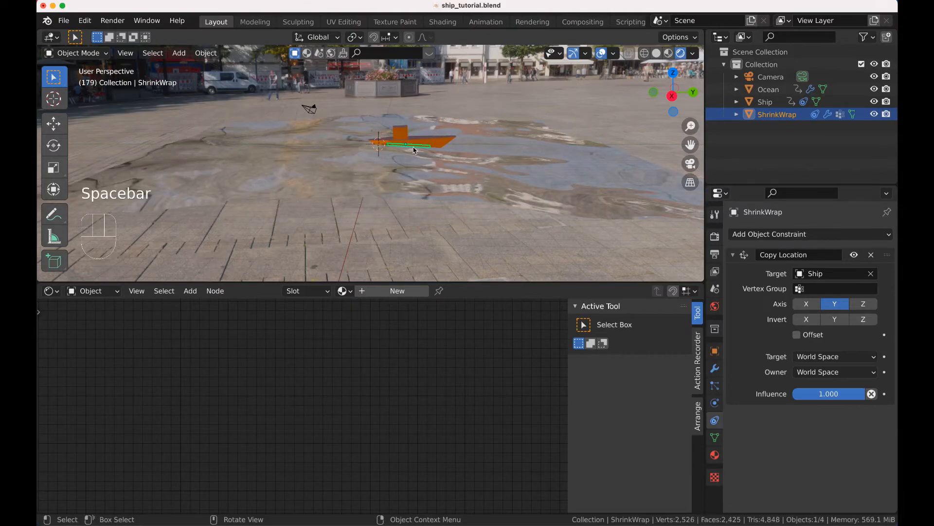
Rotate the Ship's entire mesh about -4.6° around the global X axis in Edit Mode, and return to Object Mode
left_click(443, 142)
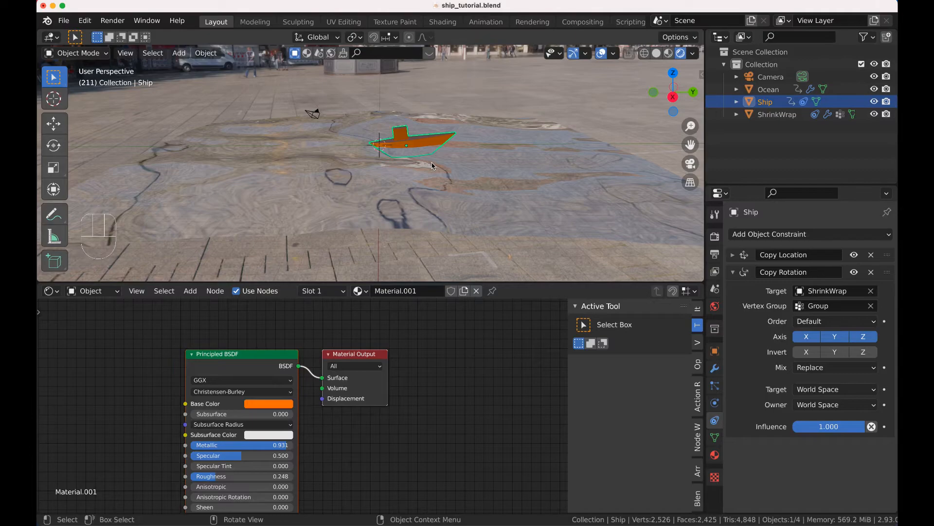
key("Tab")
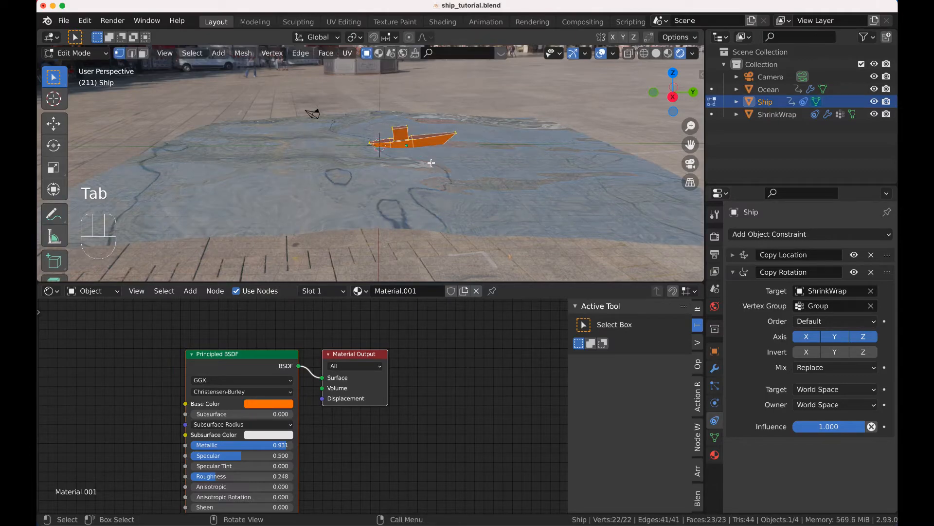
key("r")
key("x")
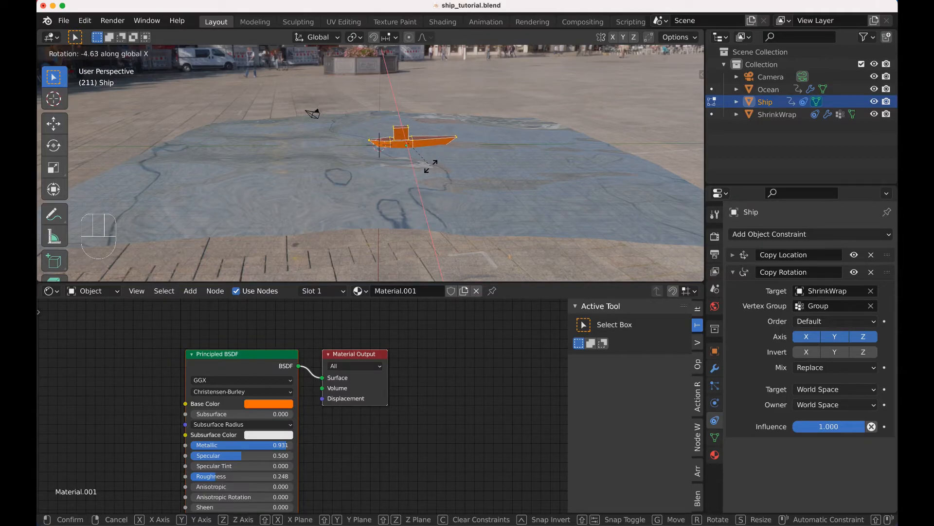
left_click(431, 165)
key("Tab")
Replay the animation from the first frame to check the rotated ship's tilt on the waves, and stop it
key("shift+Left")
key("space")
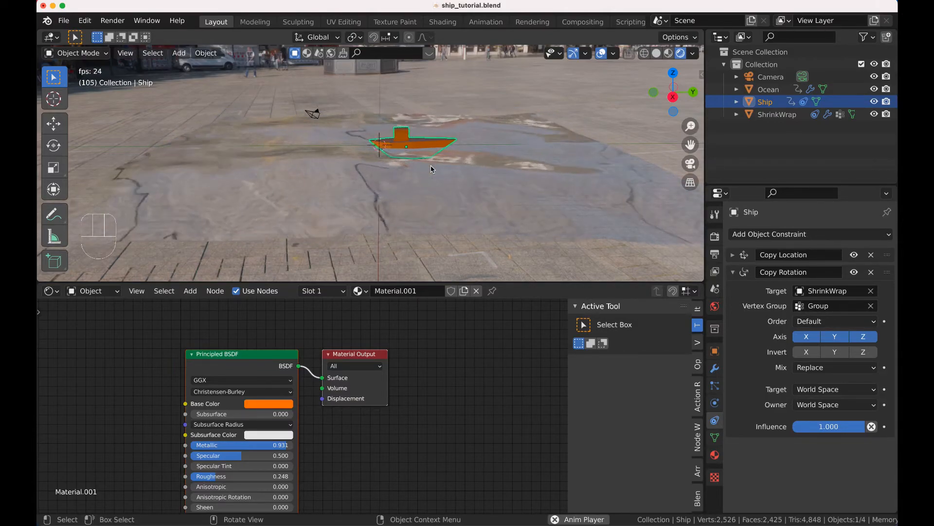
key("space")
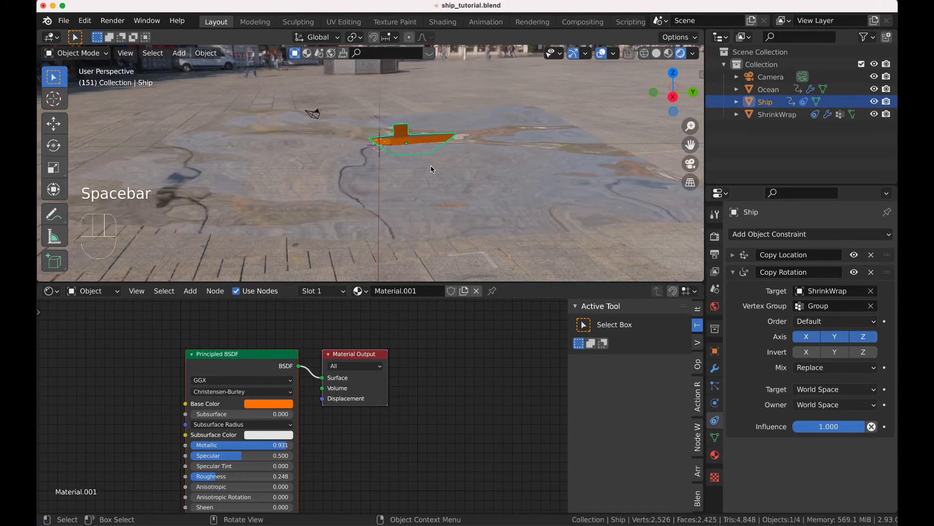
Select the Ocean, play the animation once more from the start, and return to the first frame
left_click(432, 169)
key("shift+Left")
key("space")
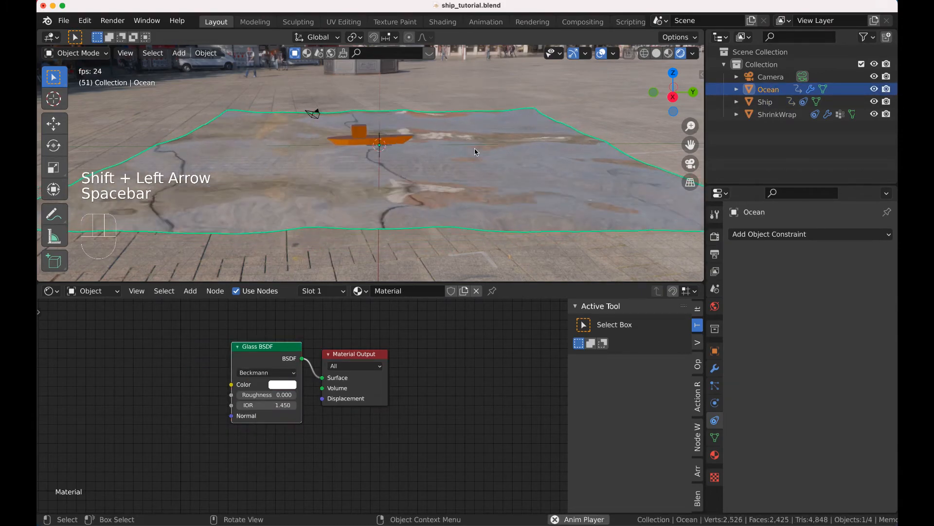
key("space")
key("shift+Left")
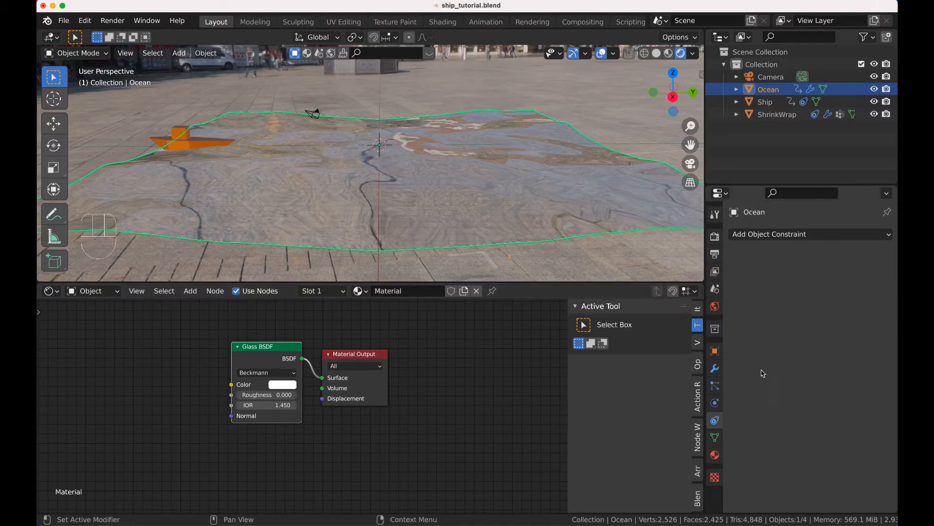
Enable Dynamic Paint physics on the Ocean, add a canvas, and set its surface type to Waves
left_click(718, 371)
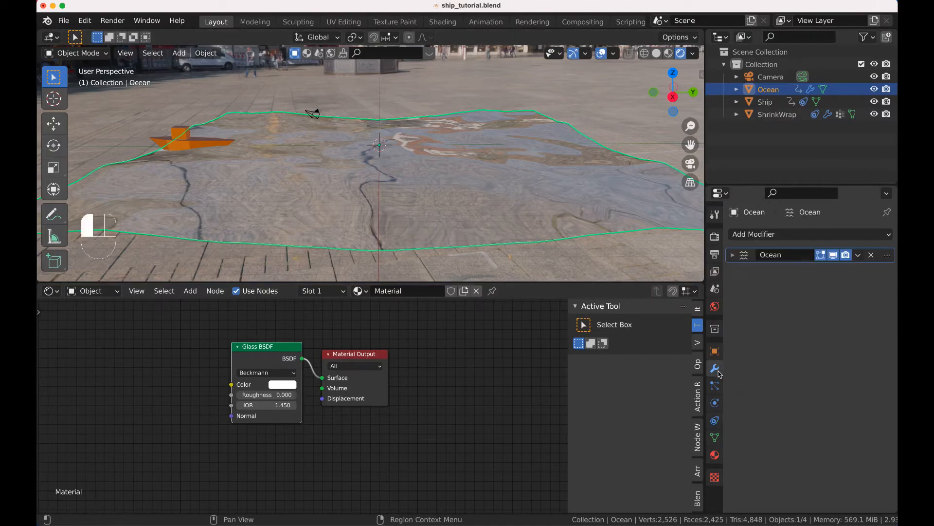
left_click(812, 234)
left_click(715, 402)
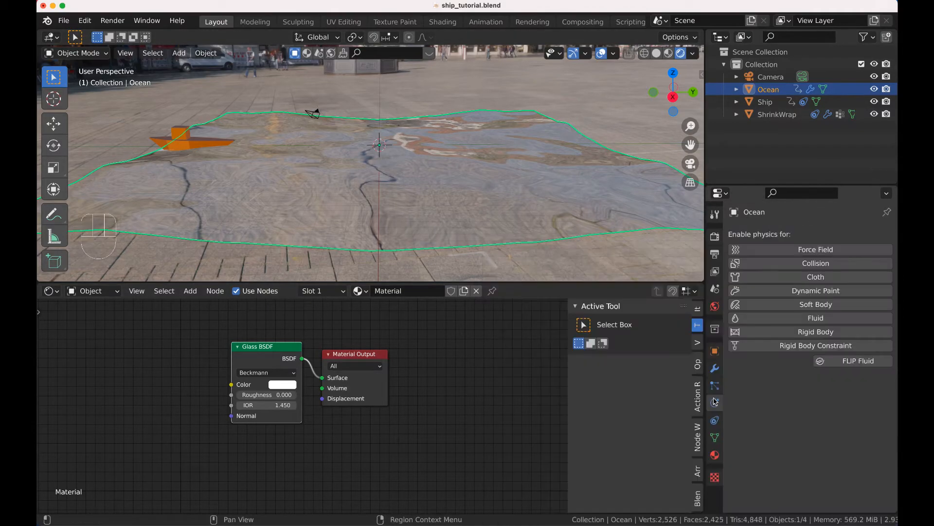
left_click(778, 292)
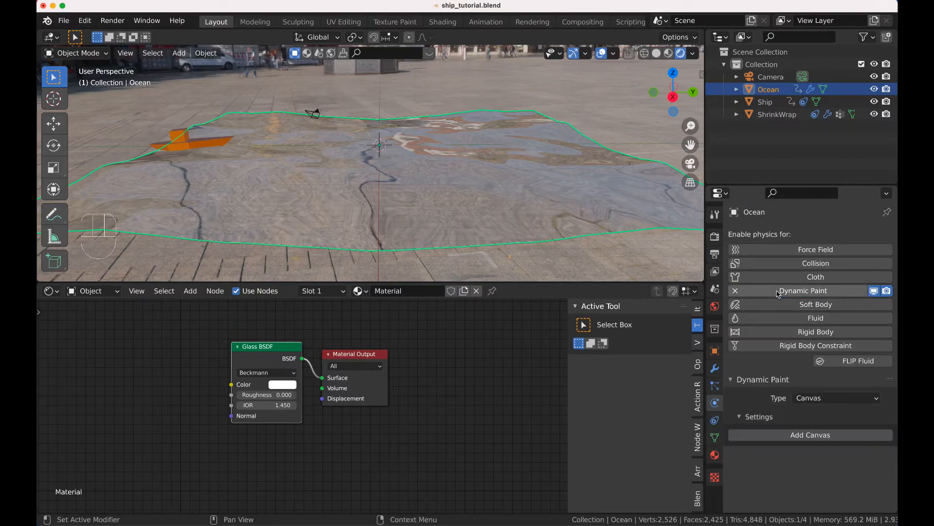
left_click(806, 436)
scroll(806, 433, "down", 8)
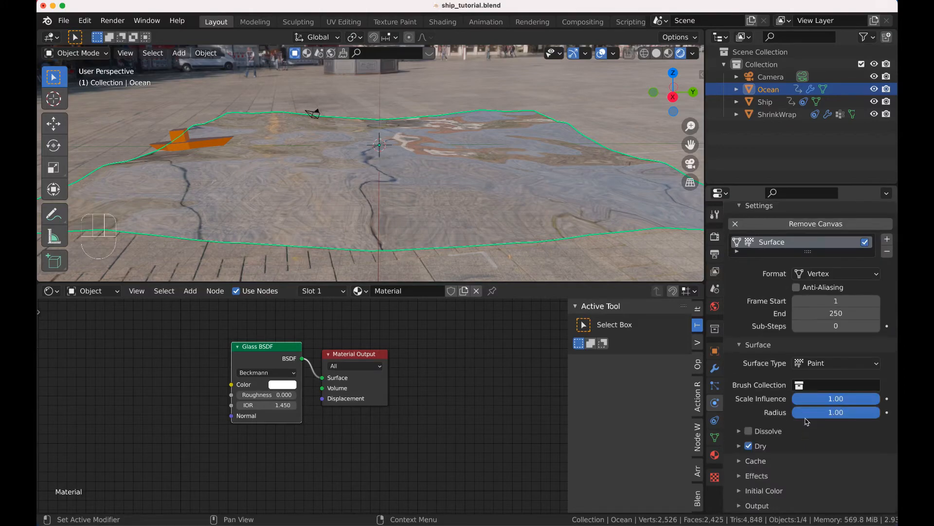
left_click(837, 365)
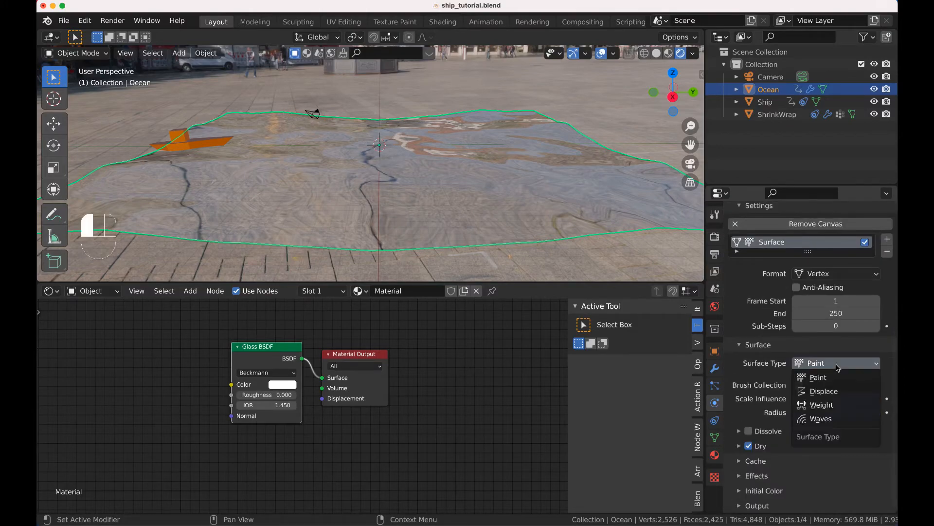
left_click(830, 419)
Set the Ocean canvas's wave speed to 0.5, damping to 0.01 and smoothness to 0.1
scroll(830, 422, "down", 1)
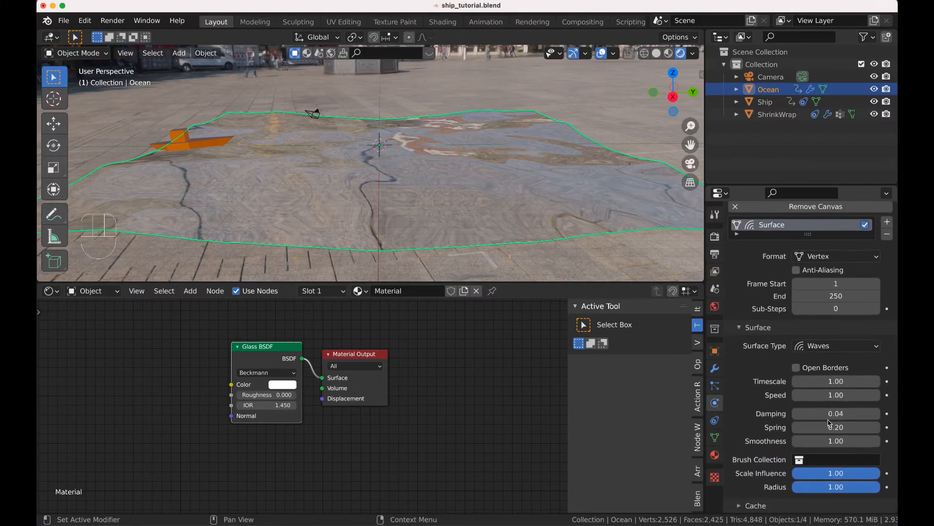
left_click(834, 395)
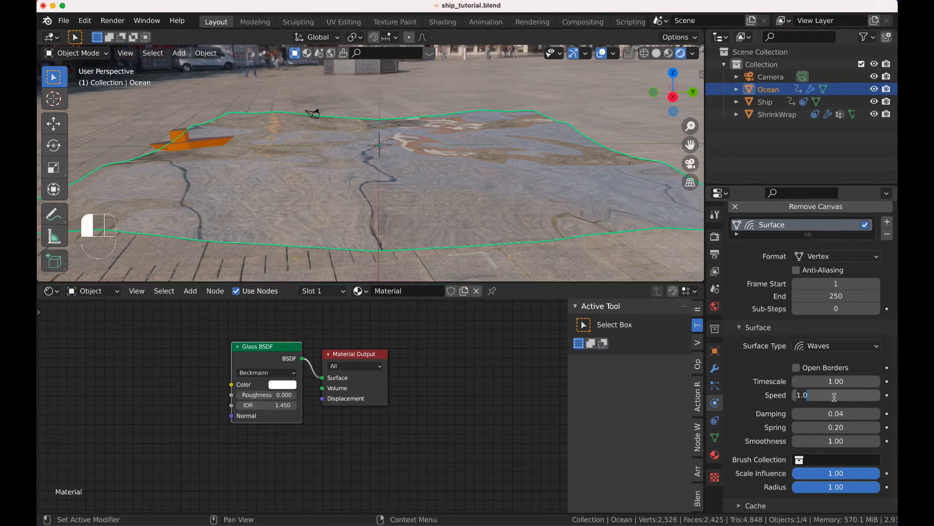
type(".5")
left_click(840, 413)
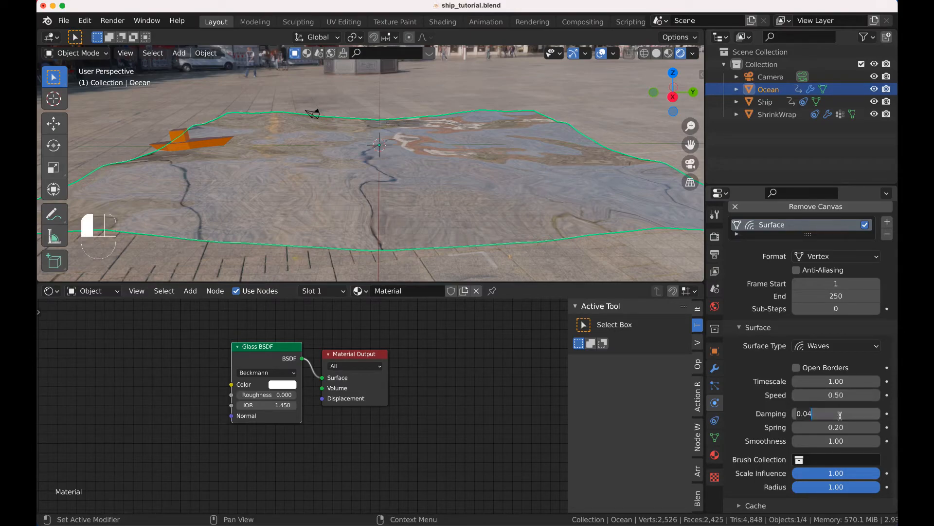
key("Return")
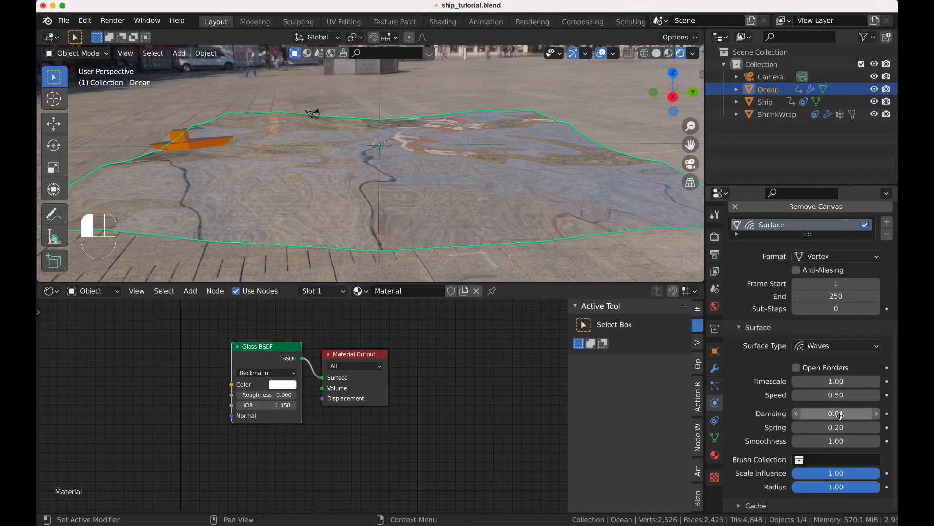
left_click(832, 441)
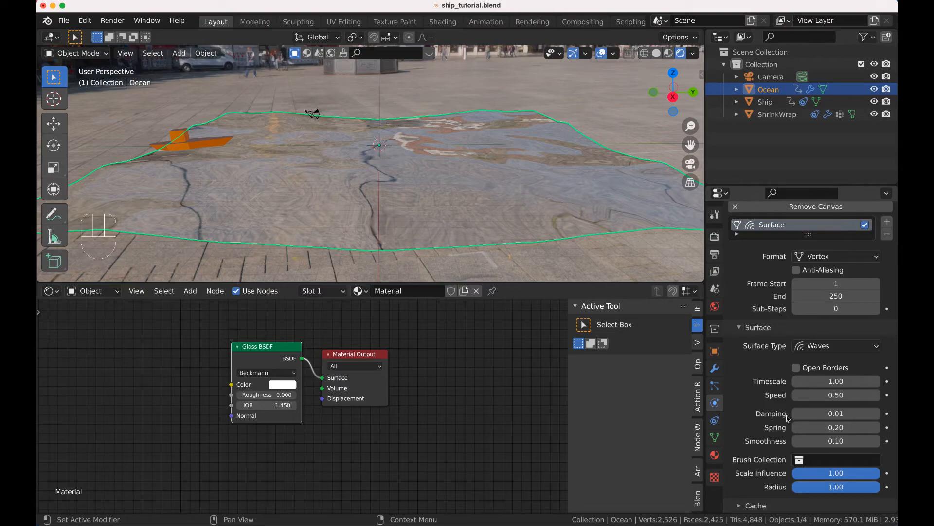
Enable Dynamic Paint physics on the Ship, set its type to Brush, and add the brush
left_click(177, 153)
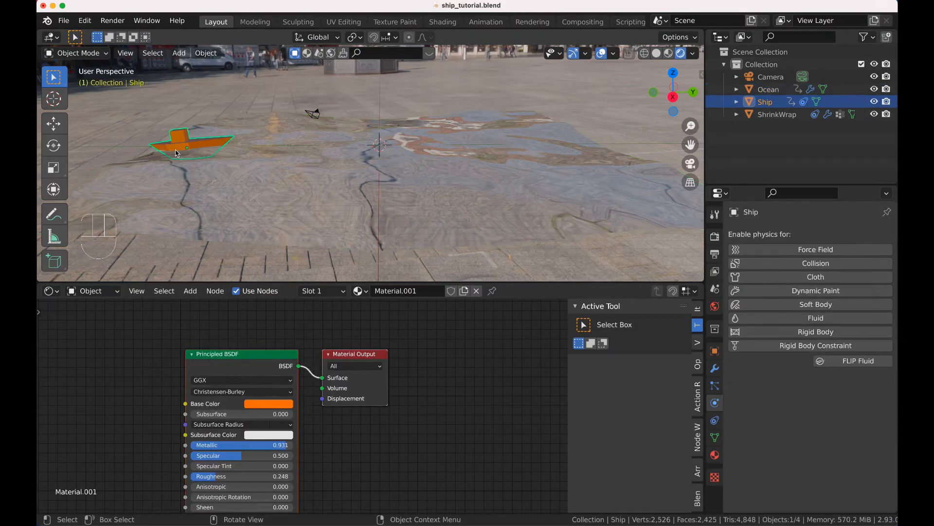
left_click(817, 291)
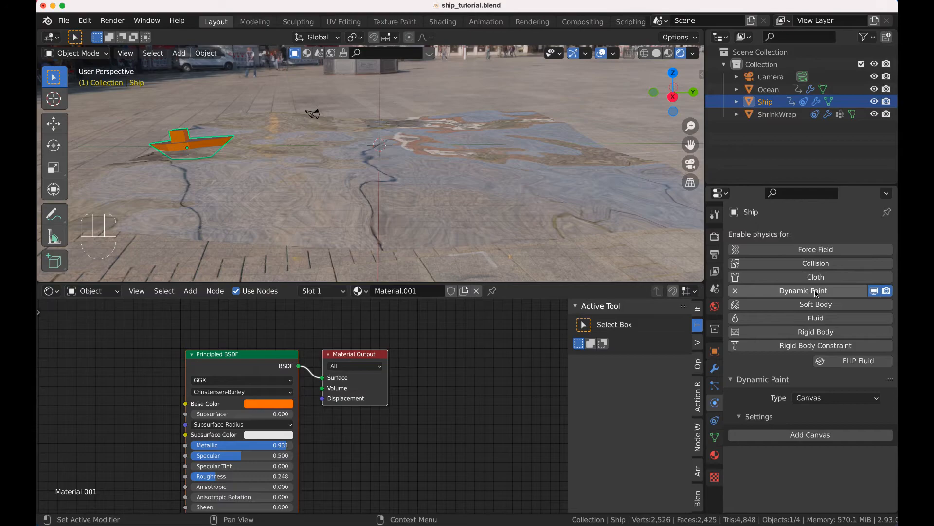
left_click_drag(812, 399, 816, 426)
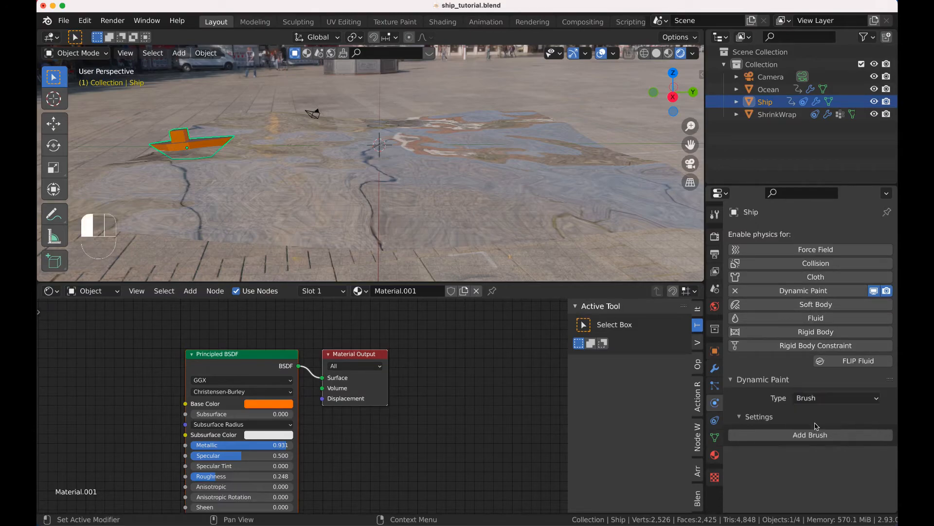
left_click(816, 435)
scroll(816, 435, "down", 3)
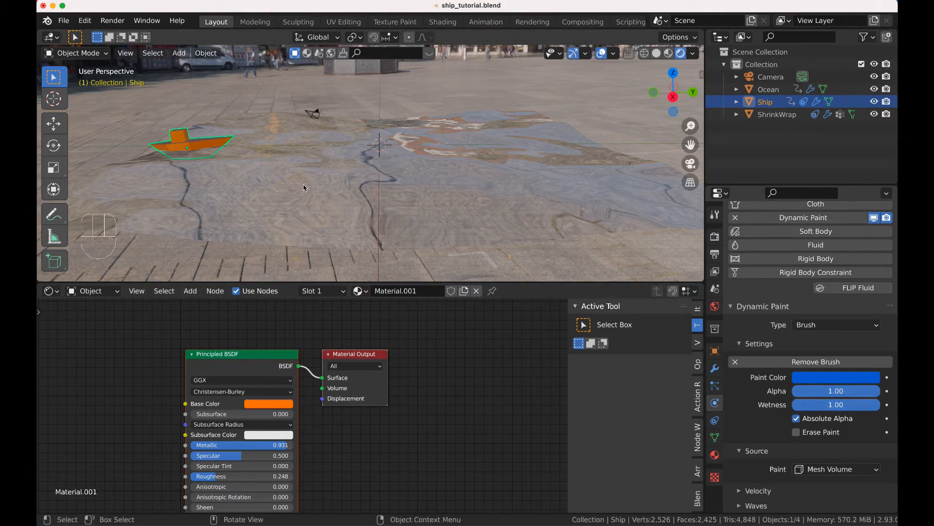
Play the animation to check the waves the ship makes, stop it, and select the Ocean
key("space")
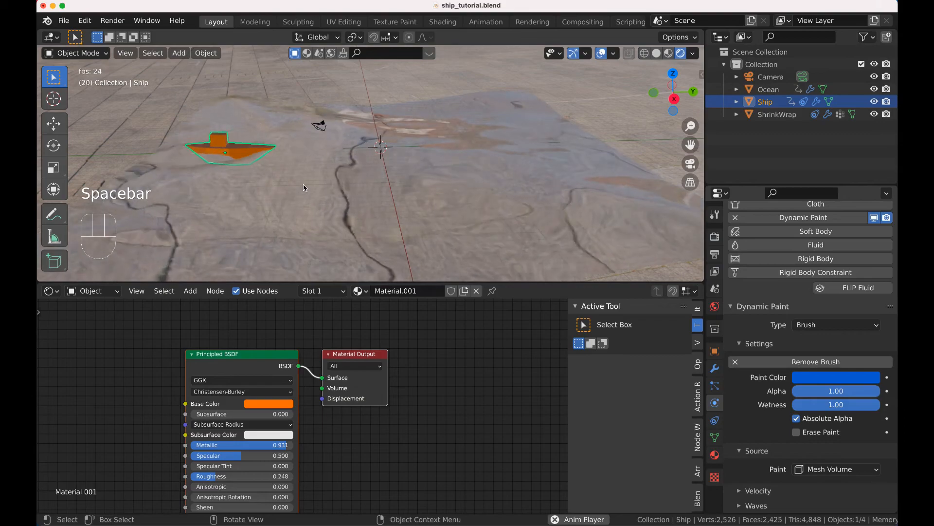
key("space")
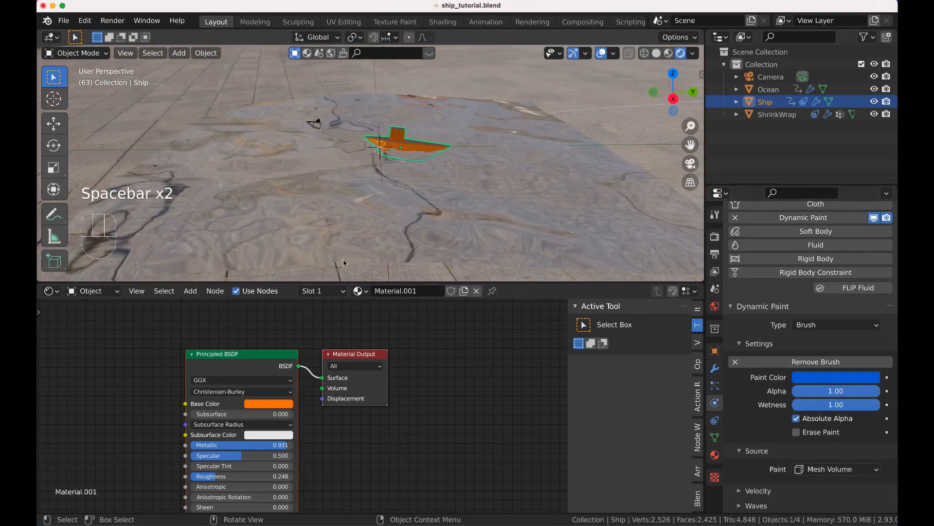
left_click(497, 173)
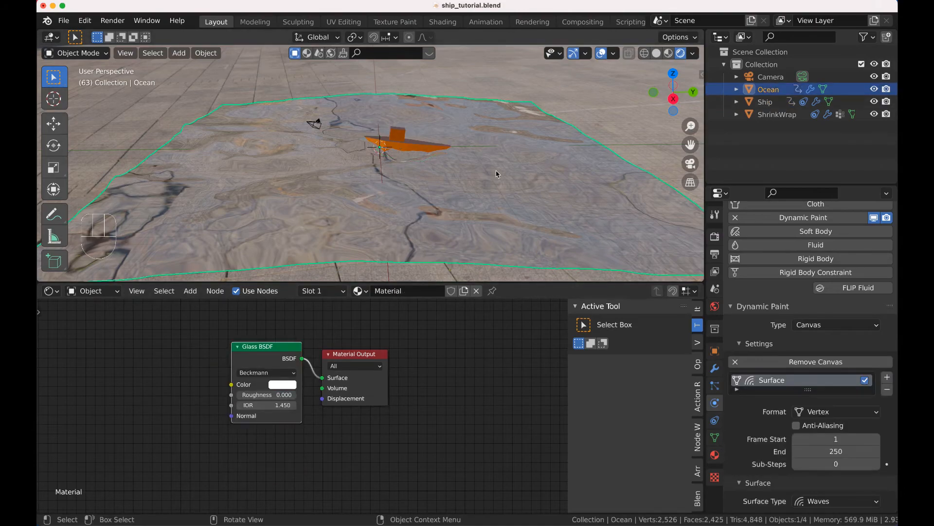
Set the Ocean's Glass BSDF color to a saturated blue and play the animation from the first frame
left_click(285, 387)
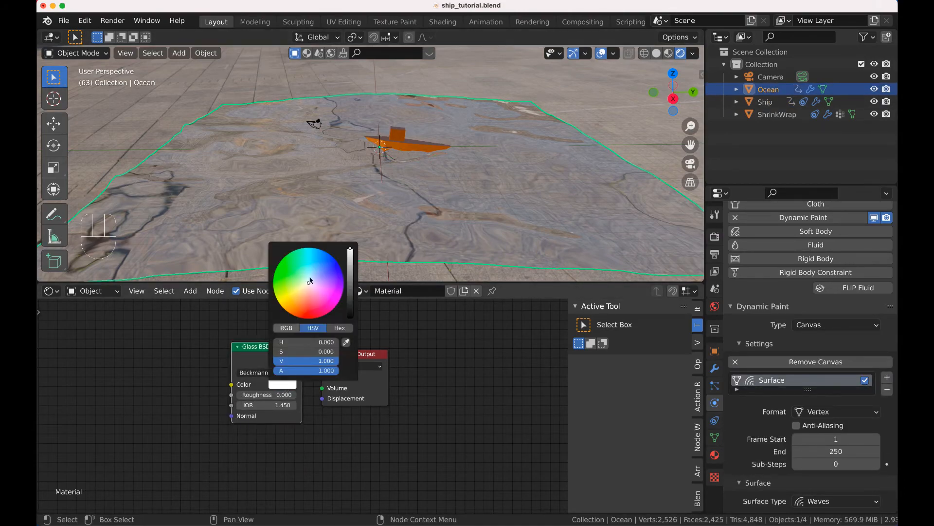
left_click(329, 263)
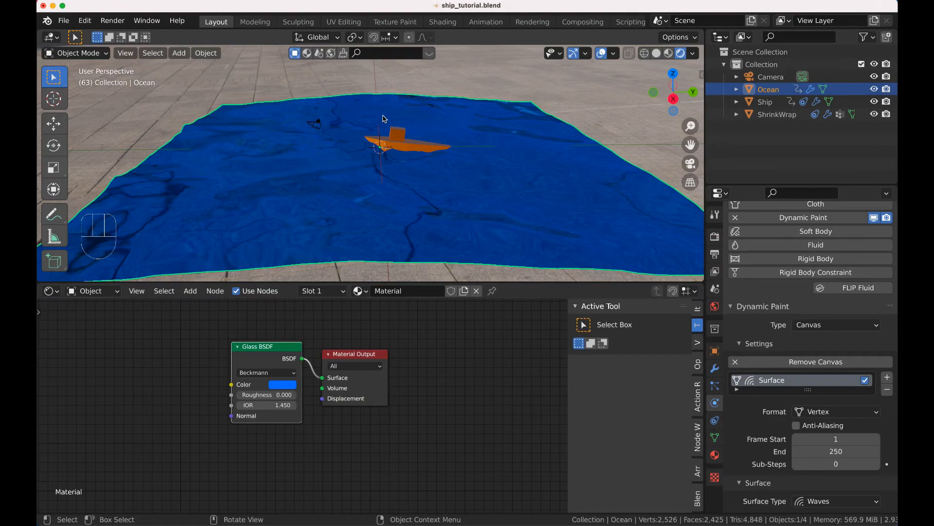
key("shift+Left")
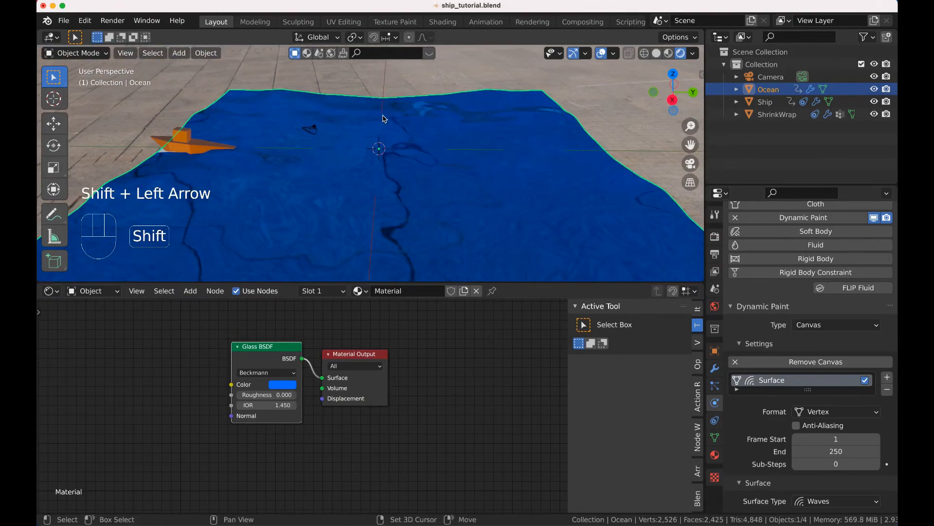
key("space")
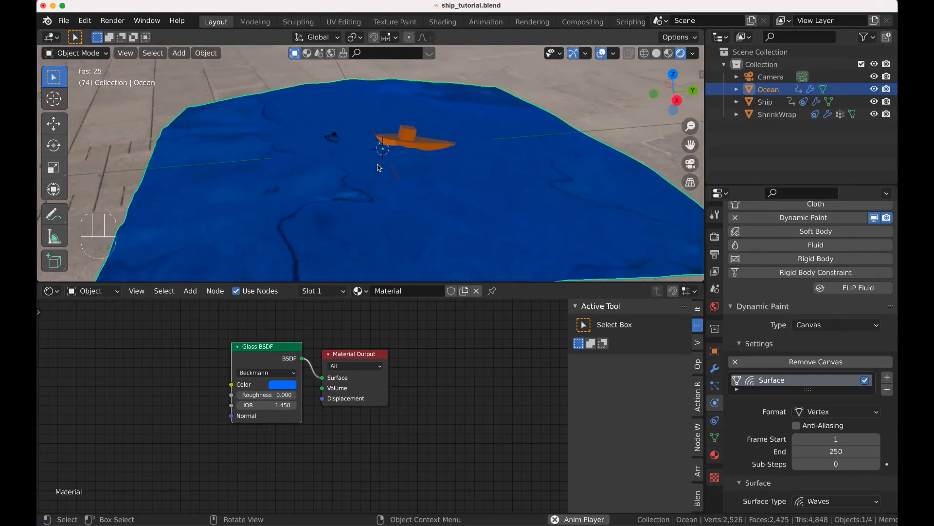
scroll(378, 167, "up", 5)
scroll(378, 167, "down", 10)
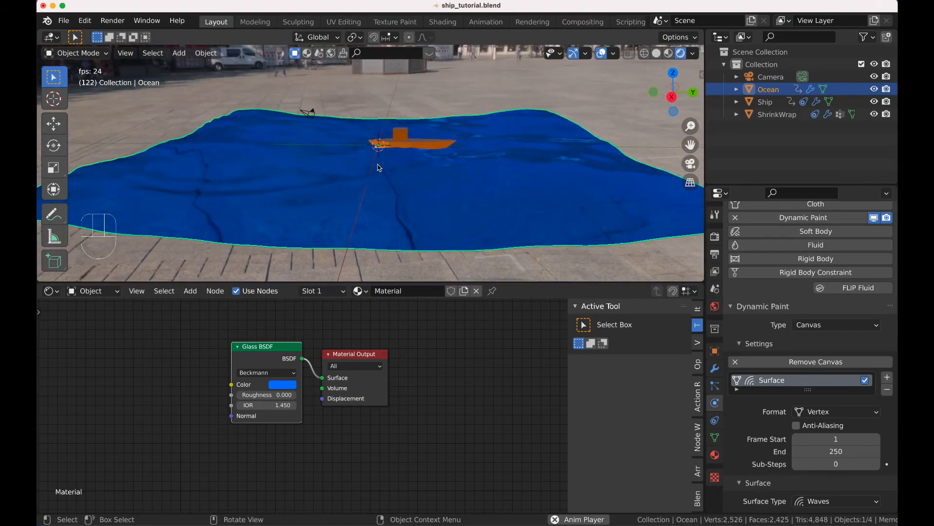
Replay the animation from the first frame and examine the ship's wake on the blue Ocean from different sides
key("space")
key("shift+Left")
key("space")
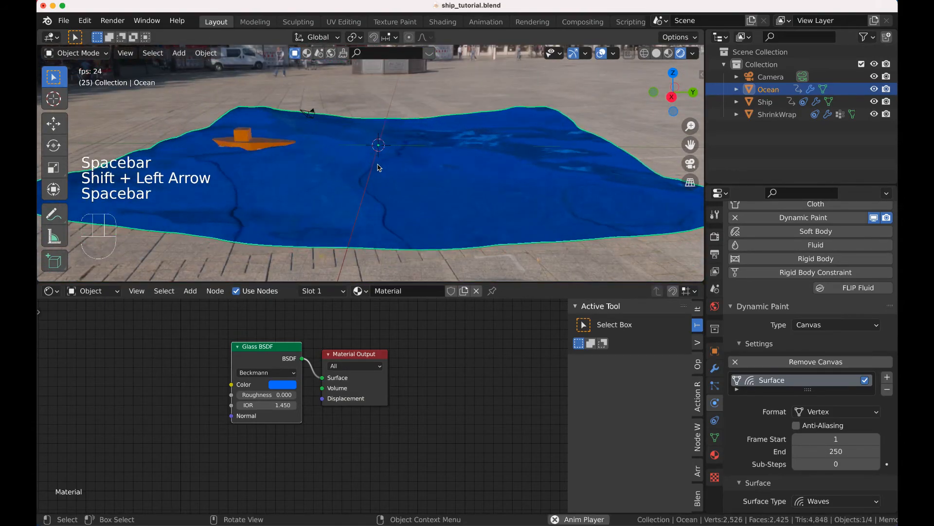
key("space")
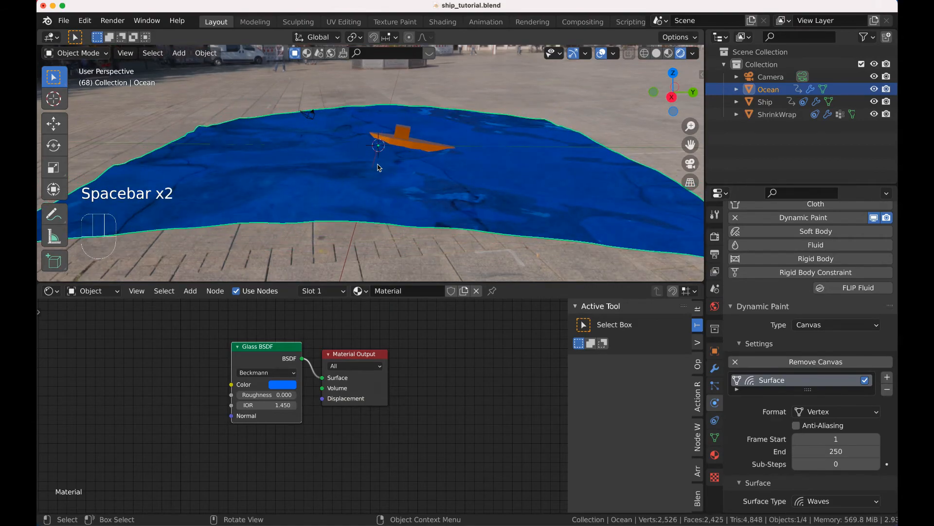
scroll(423, 186, "left", 10)
scroll(423, 186, "up", 5)
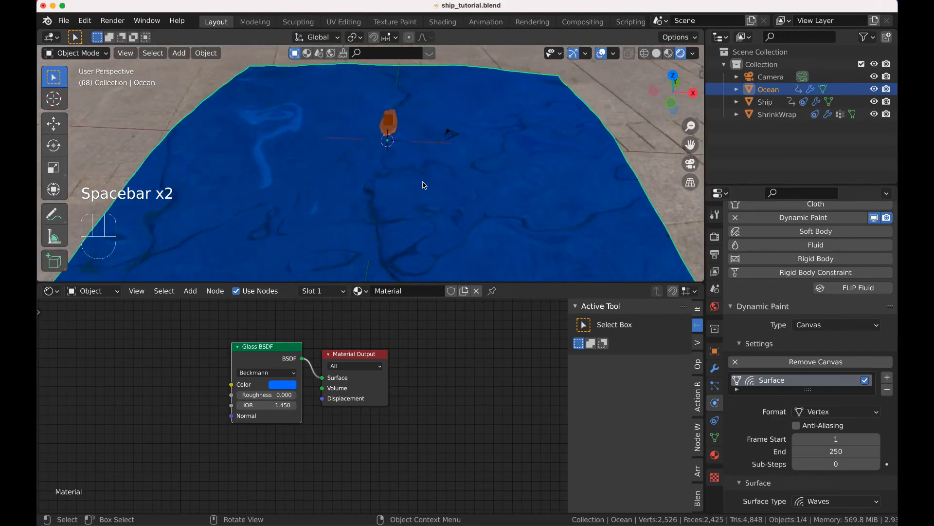
scroll(423, 185, "down", 4)
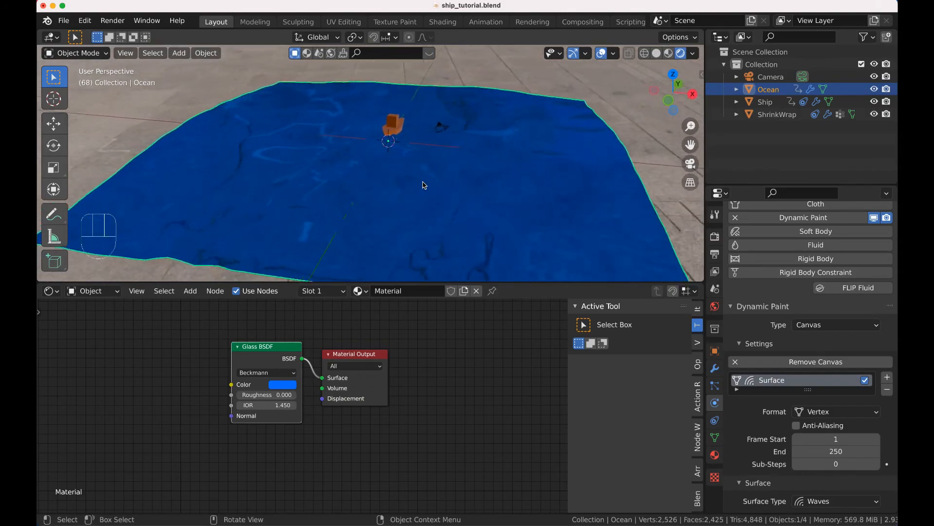
key("shift+Left")
key("space")
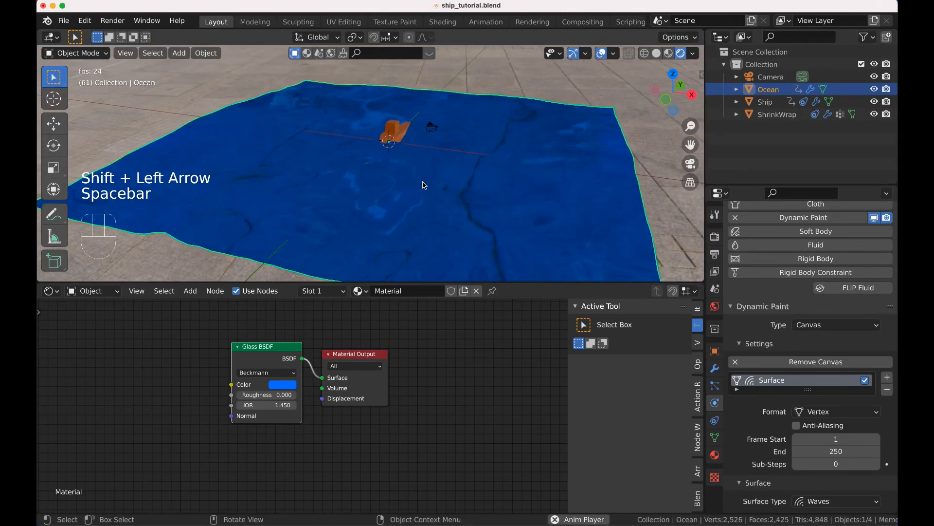
Stop the playback, change the Ocean's Glass BSDF color to a lighter blue, and replay the animation from the first frame
key("space")
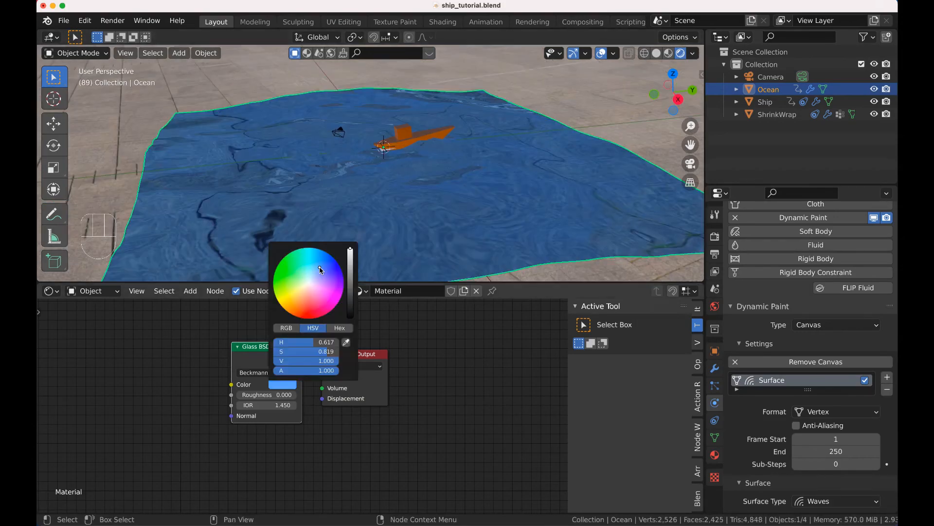
key("shift+Left")
key("space")
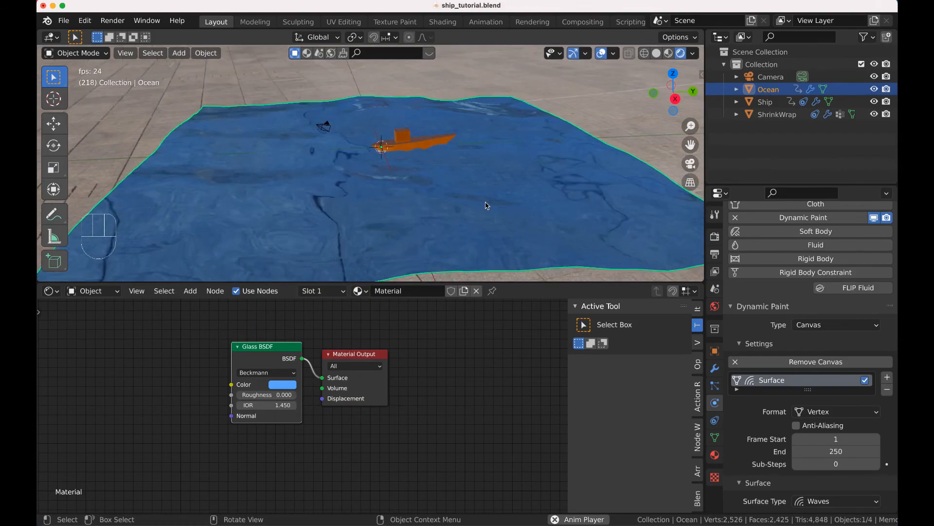
key("shift+Left")
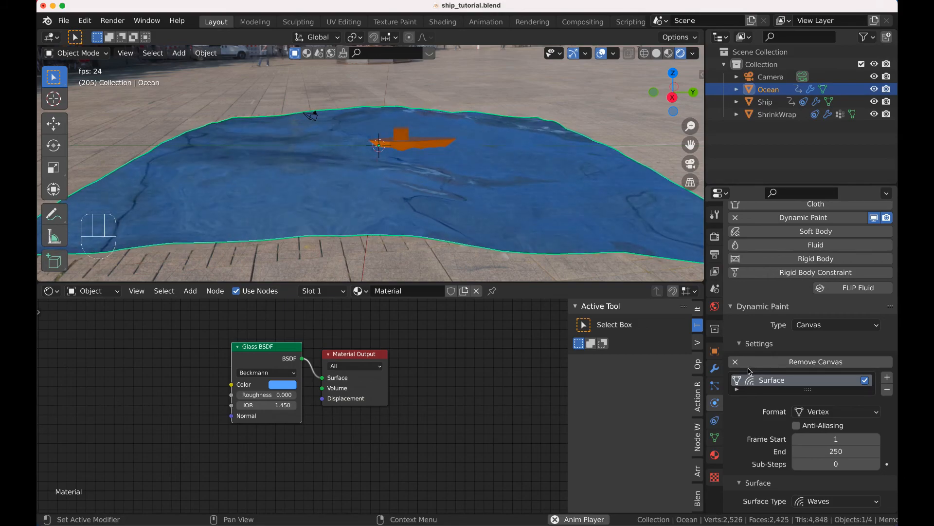
Review the Ocean's Dynamic Paint canvas settings and expand the settings of its Ocean modifier
scroll(750, 372, "down", 3)
scroll(749, 365, "down", 6)
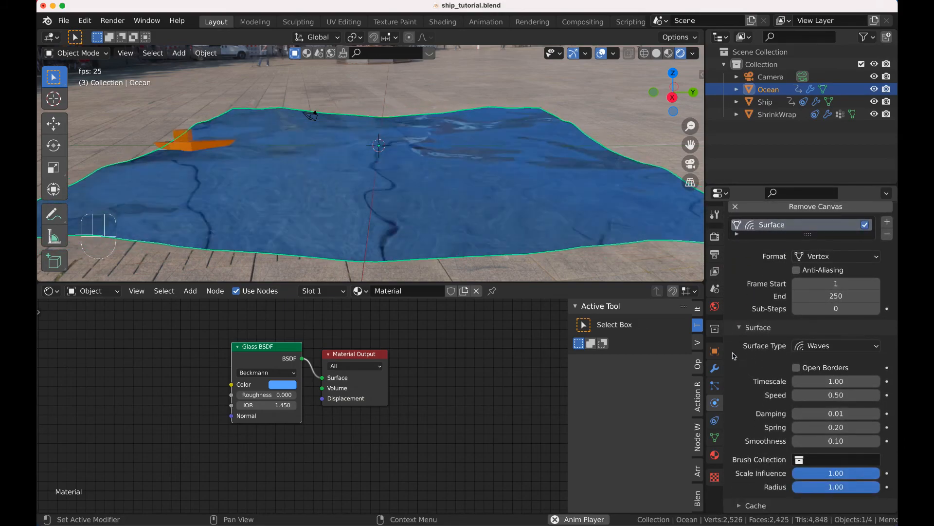
scroll(746, 357, "up", 10)
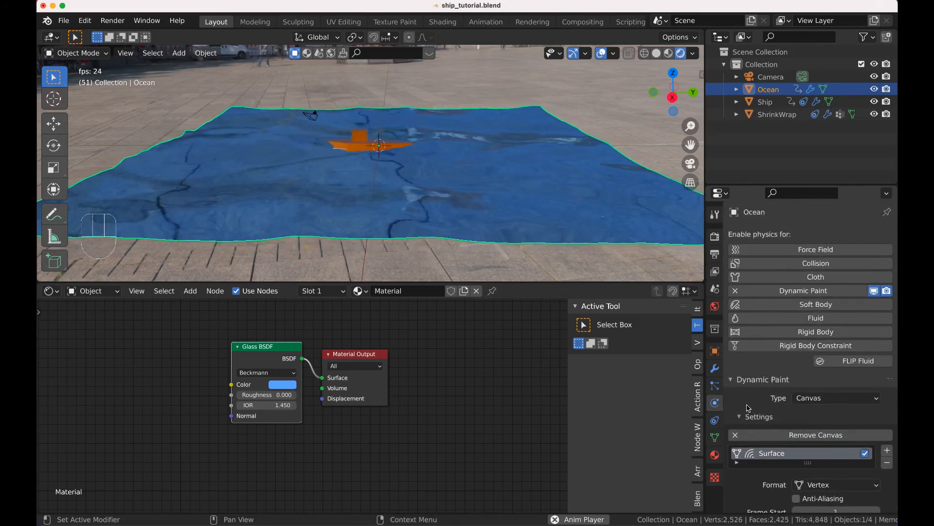
left_click(714, 368)
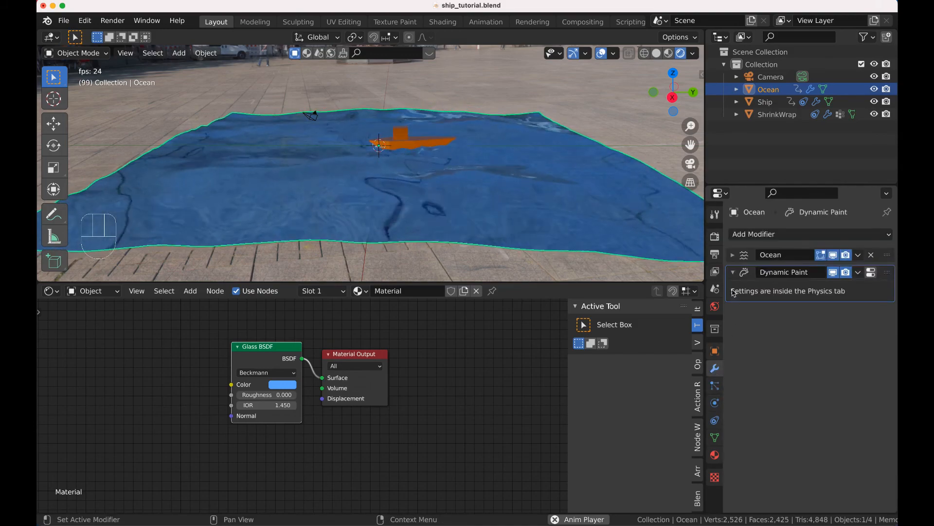
left_click(732, 254)
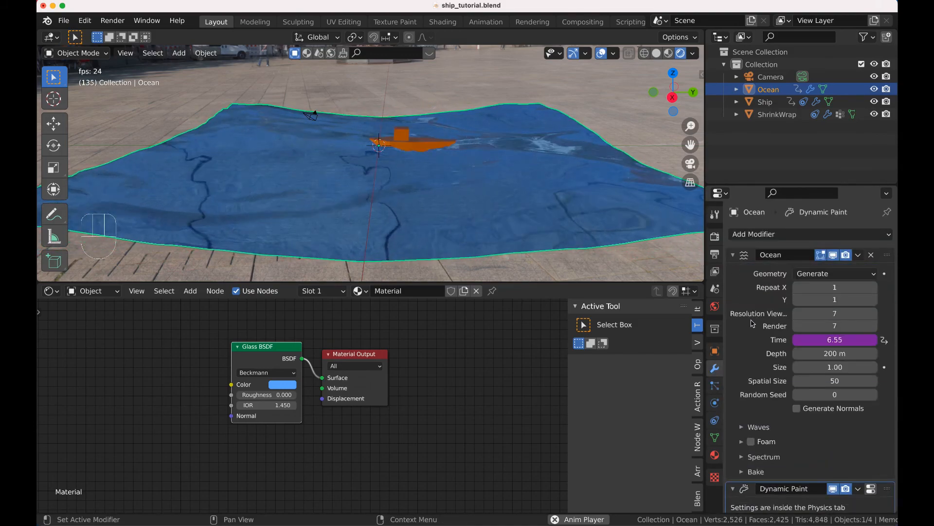
Try a size of 0.5 in the Ocean modifier and restore the size to 1
left_click(821, 367)
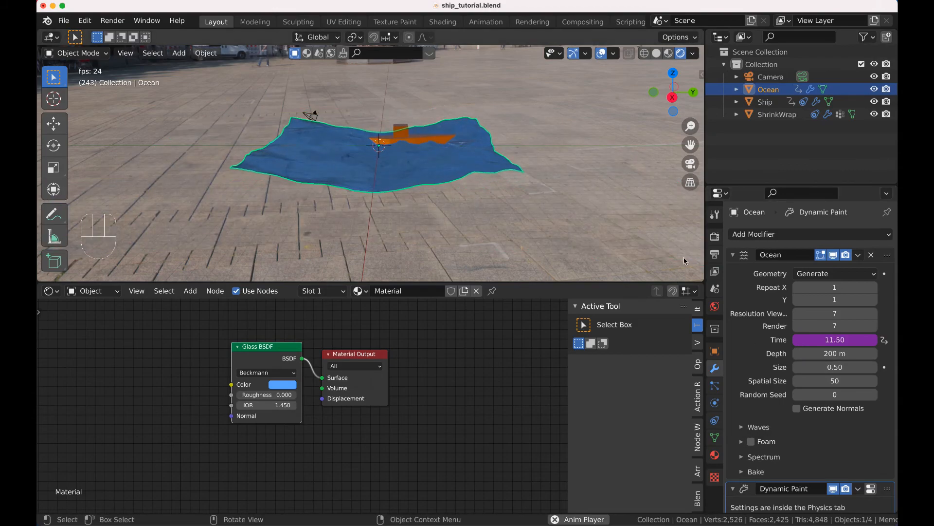
left_click(825, 366)
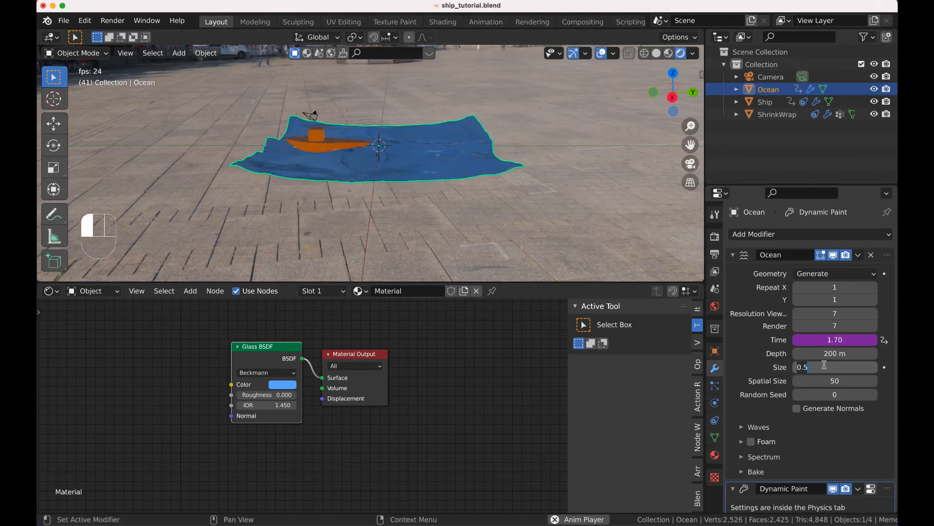
type("1")
key("Return")
Set the Ocean modifier's wave scale to 0.5 and replay the animation from the first frame to check the ship's wake
left_click(744, 428)
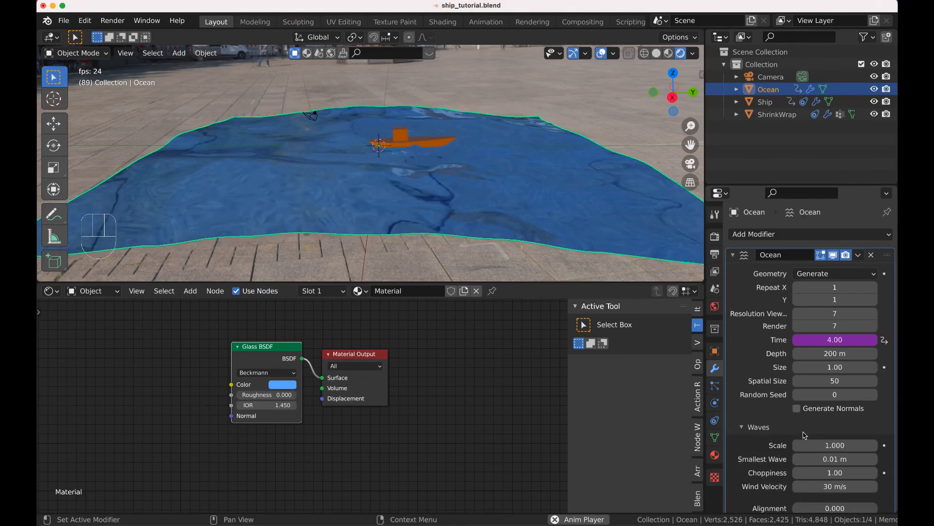
scroll(804, 434, "down", 5)
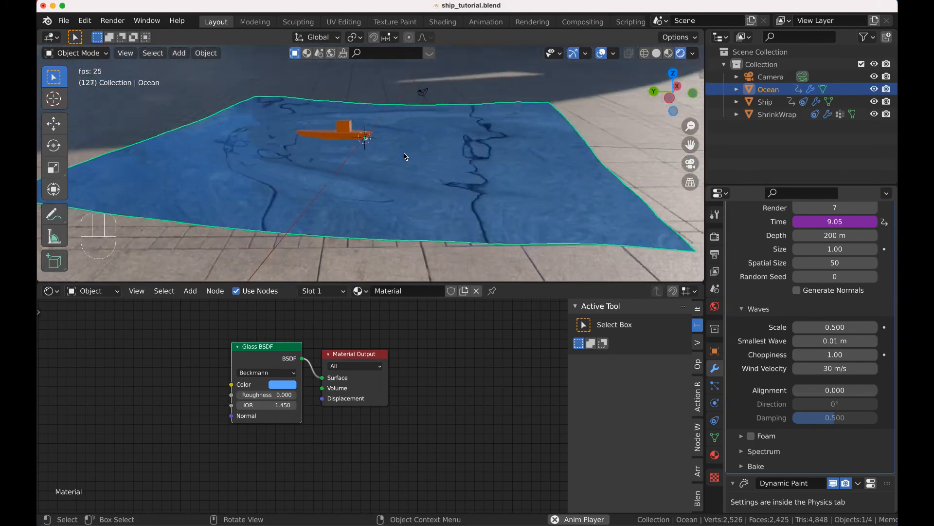
key("shift+Left")
key("space")
key("space")
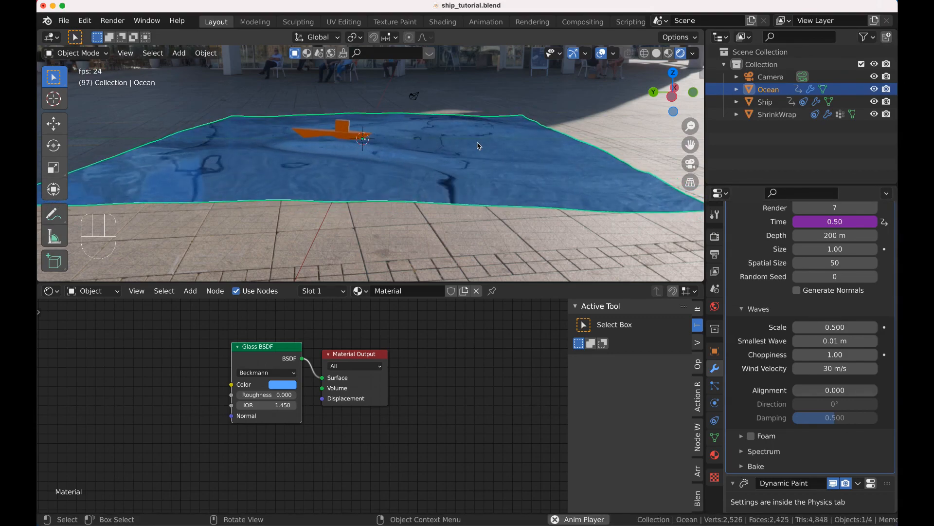
key("space")
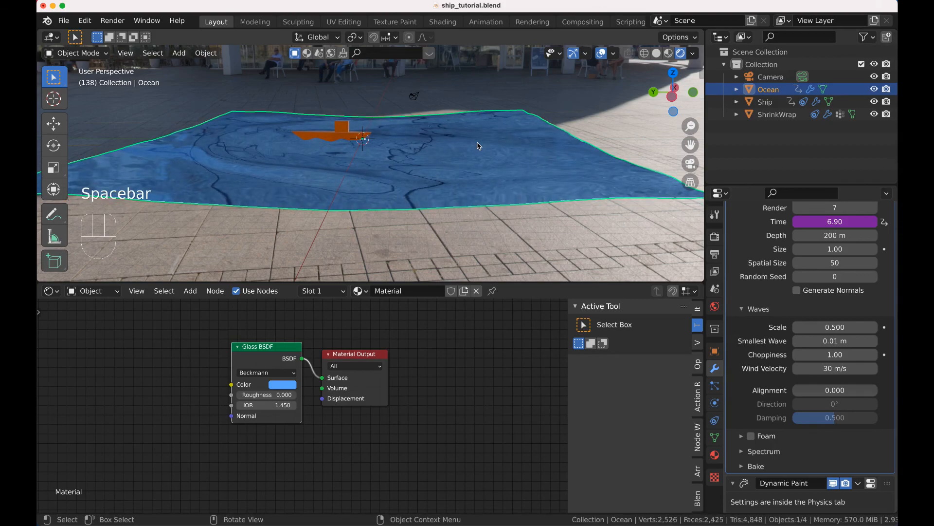
key("shift+Left")
key("space")
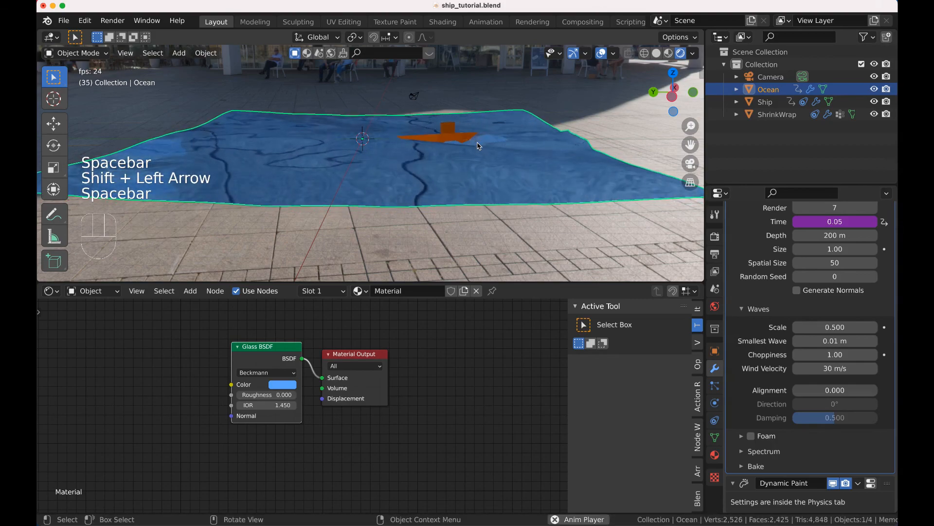